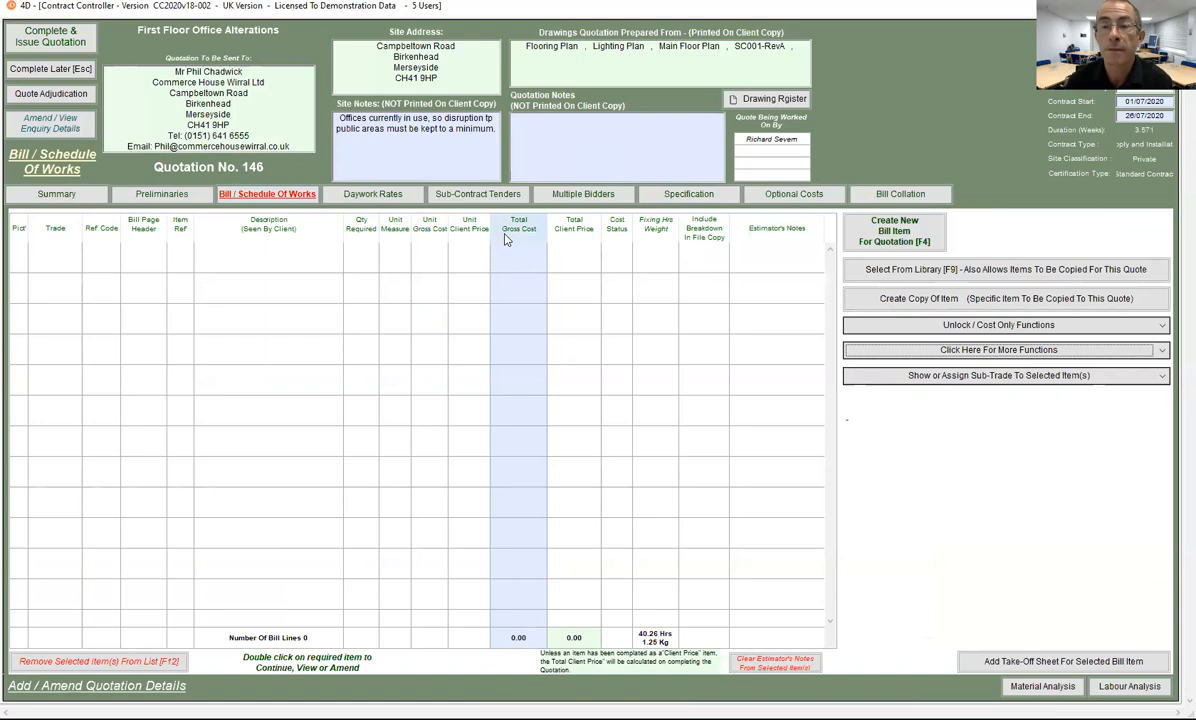
# Step: Switch Quotation No. 146 to its Sub-Contract Tenders page
pyautogui.click(463, 198)
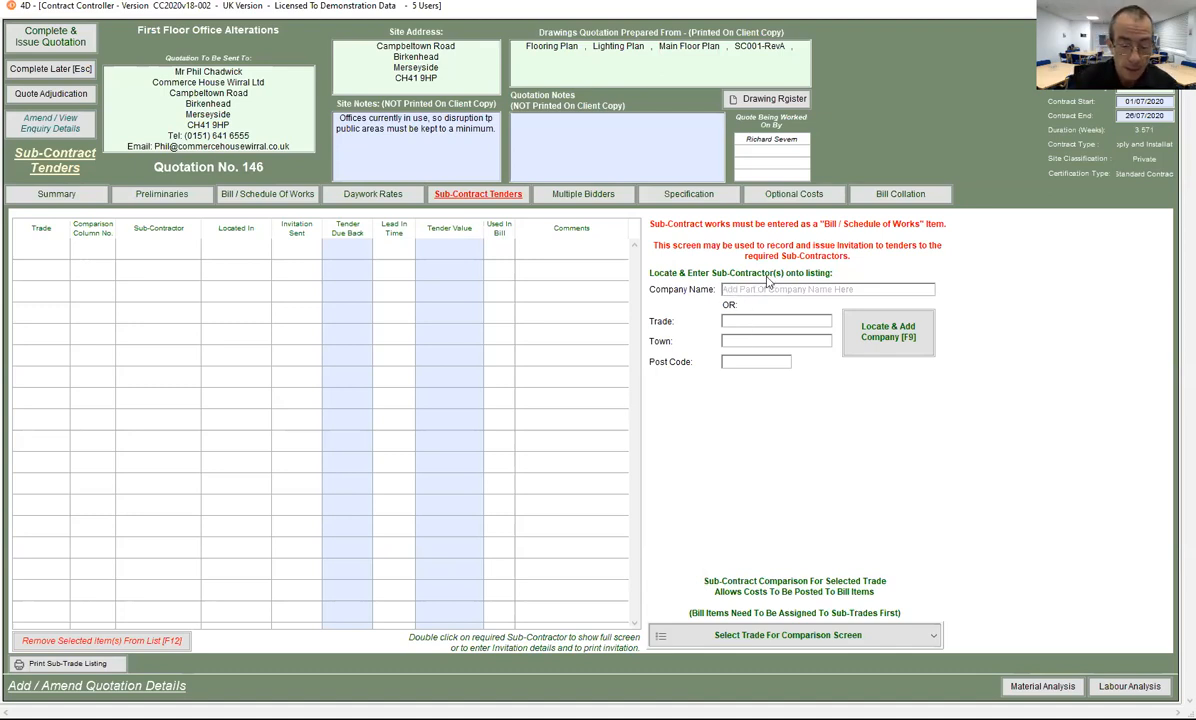
pyautogui.write('Sp')
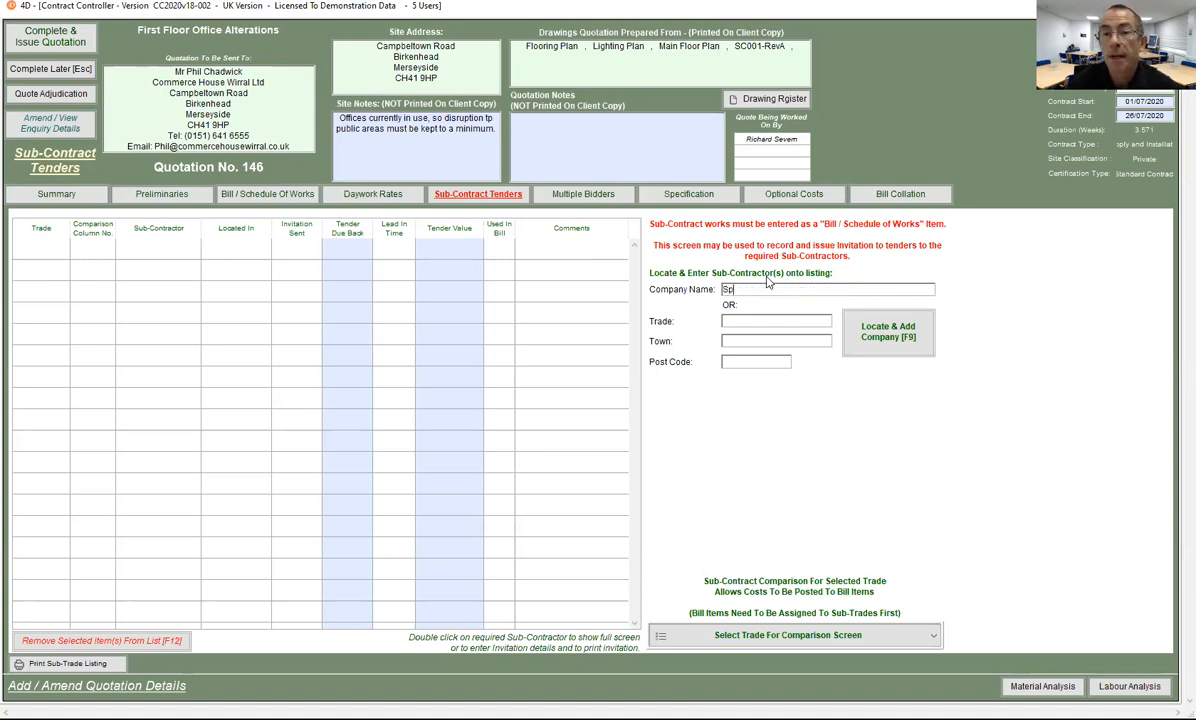
pyautogui.click(888, 331)
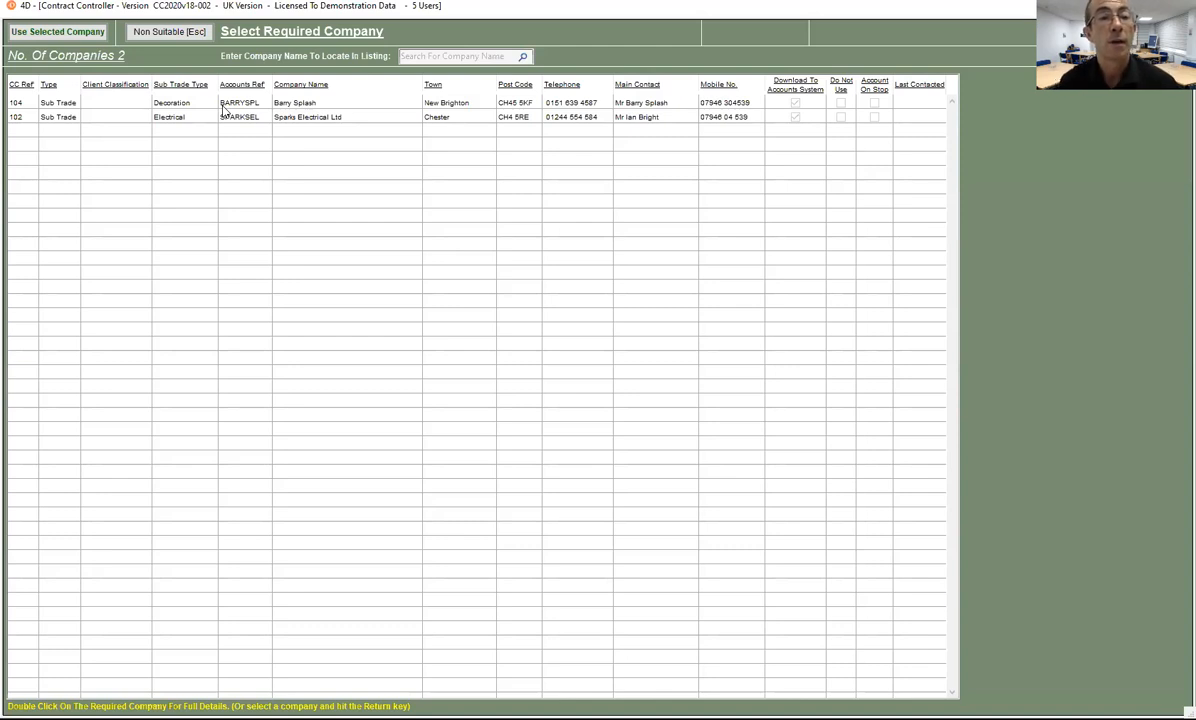
pyautogui.click(266, 116)
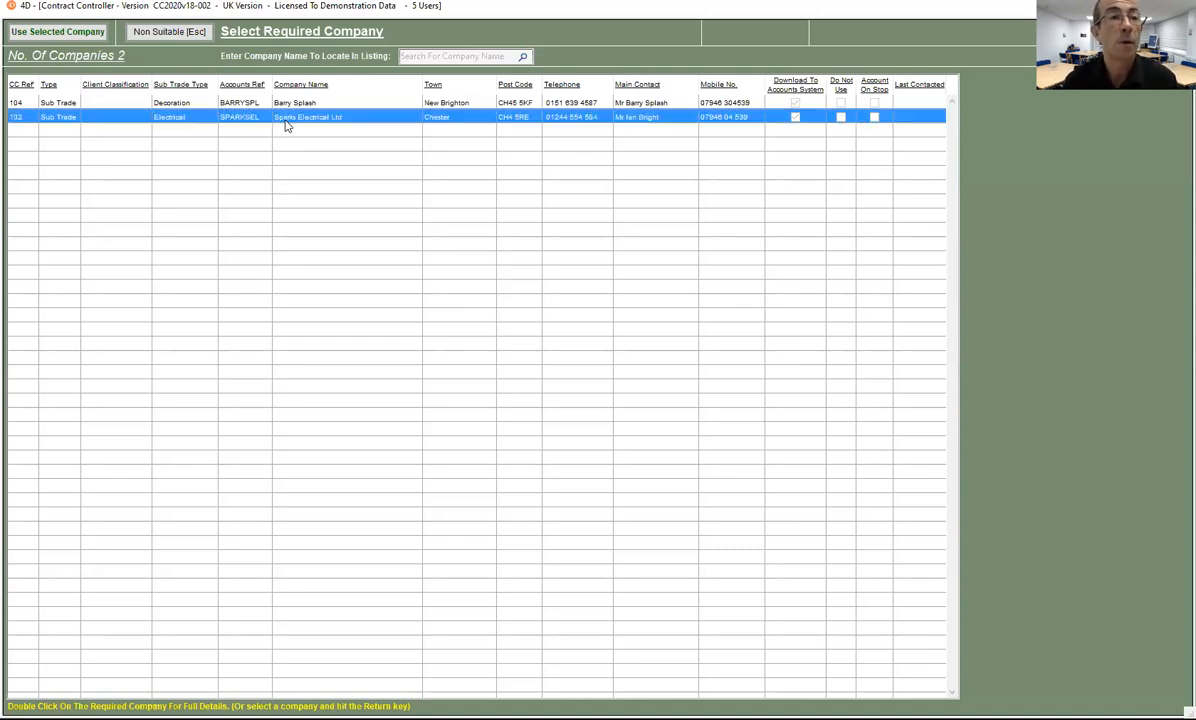
pyautogui.click(182, 37)
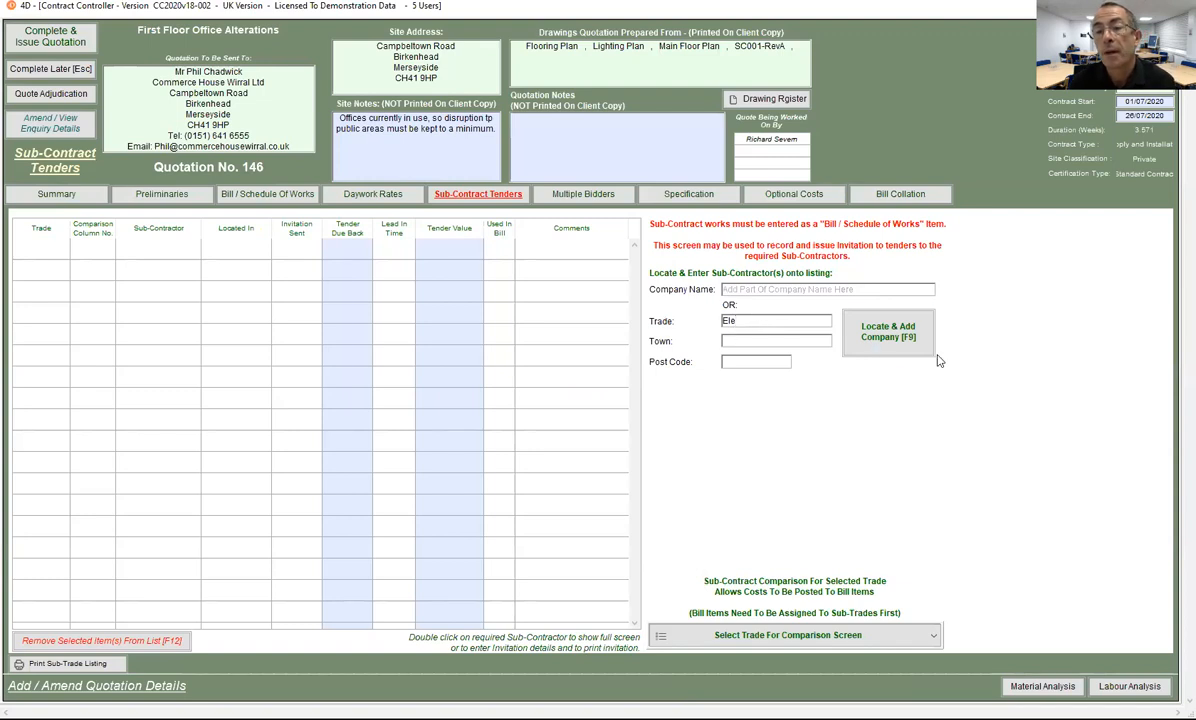
pyautogui.click(886, 336)
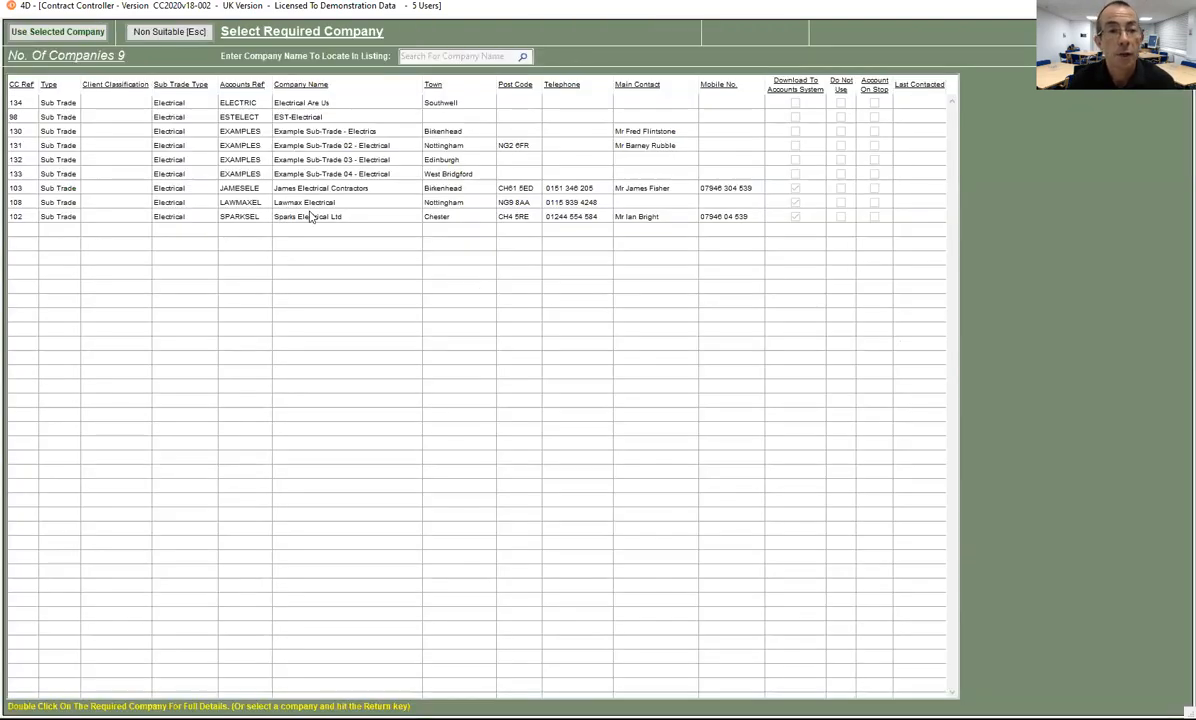
pyautogui.click(300, 226)
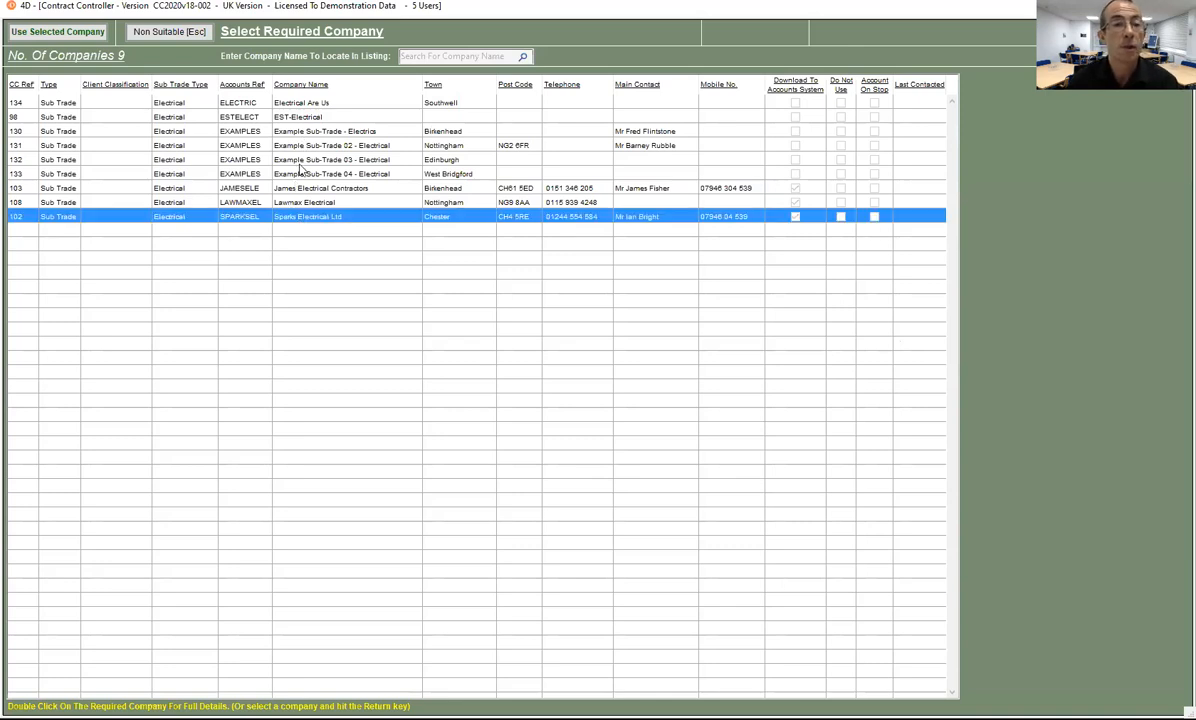
pyautogui.click(283, 159)
pyautogui.keyDown('ctrl'); pyautogui.click(292, 188); pyautogui.keyUp('ctrl')
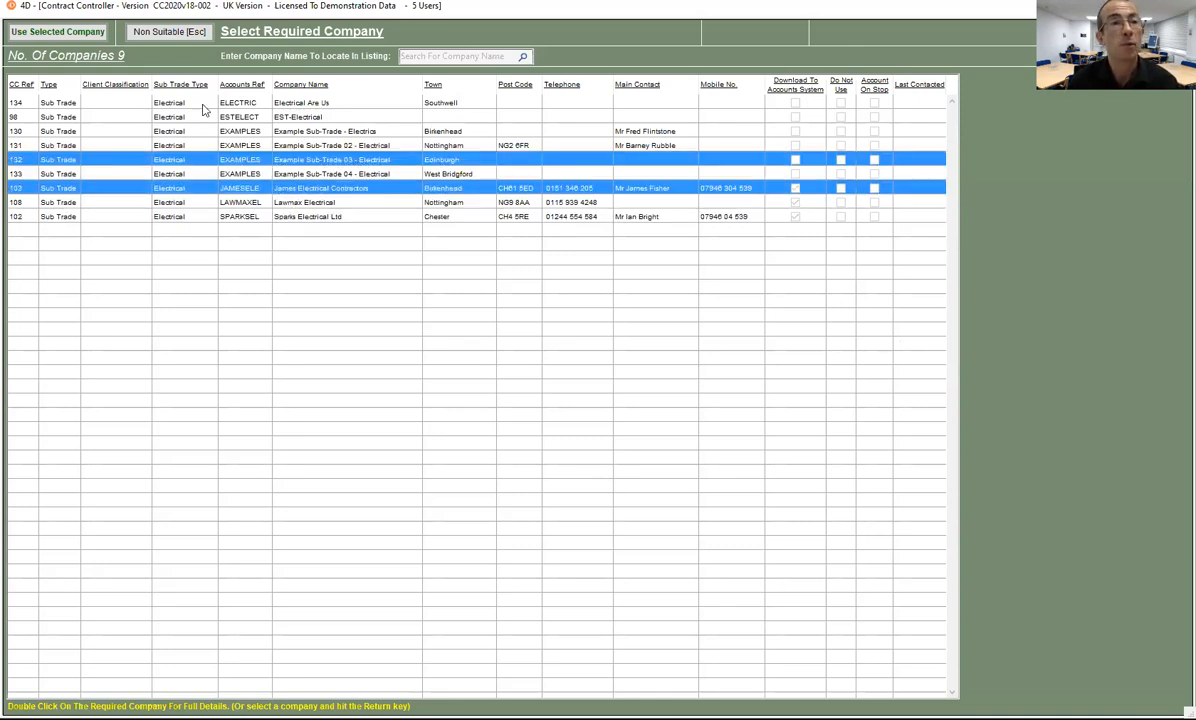
pyautogui.click(160, 33)
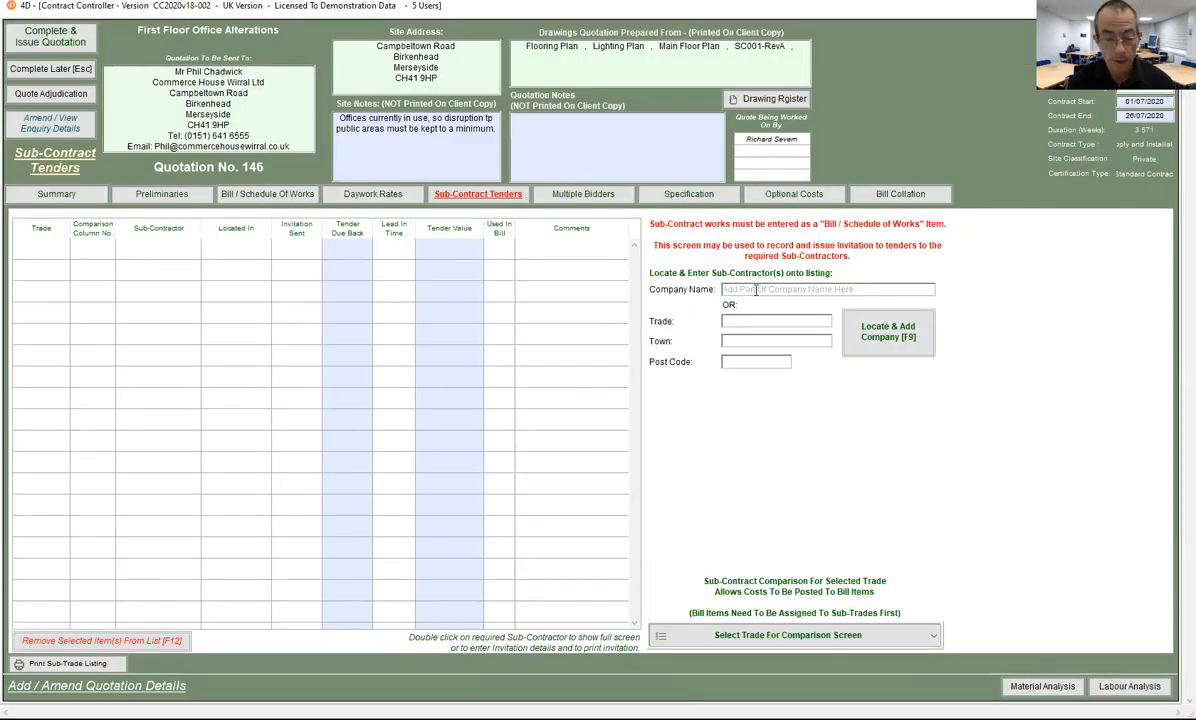
# Step: Add Sparks Electrical Ltd via company search 'S' and change the greeting to the estimator's name
pyautogui.write('Spark')
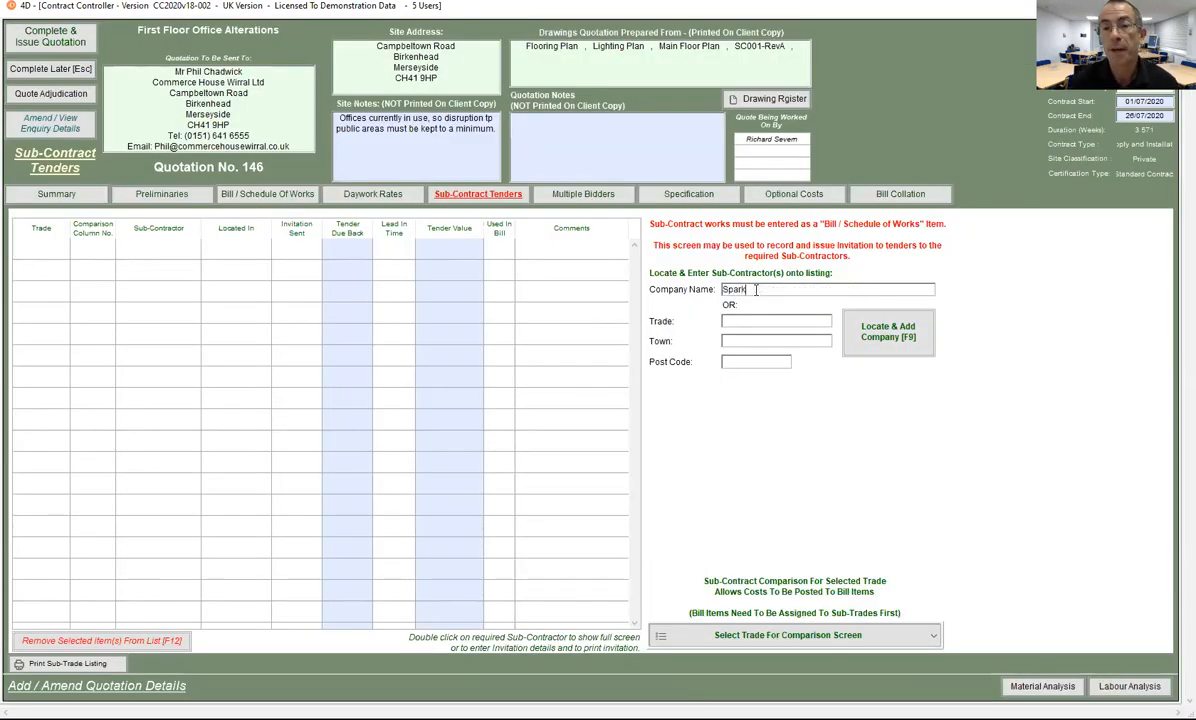
pyautogui.click(882, 342)
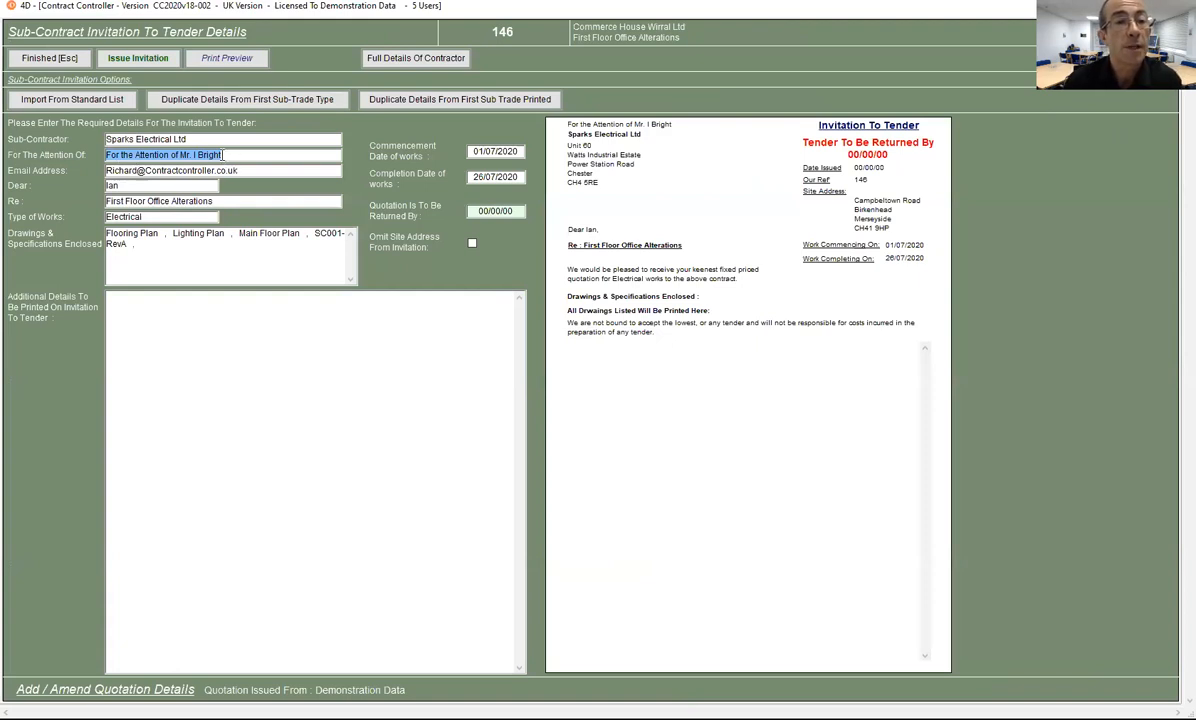
pyautogui.moveTo(204, 155)
pyautogui.mouseDown()
pyautogui.moveTo(98, 157)
pyautogui.moveTo(222, 155)
pyautogui.moveTo(204, 155)
pyautogui.mouseUp()
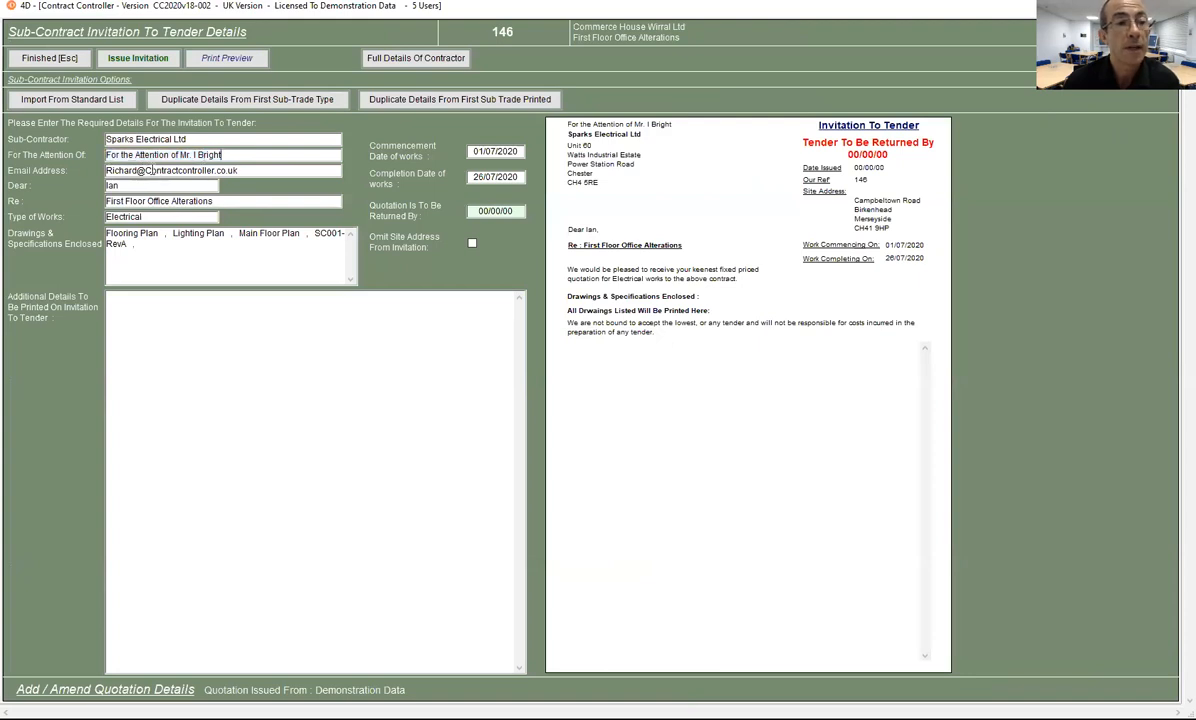
pyautogui.moveTo(126, 186); pyautogui.dragTo(106, 186)
pyautogui.press('BackSpace')
pyautogui.write('Richard')
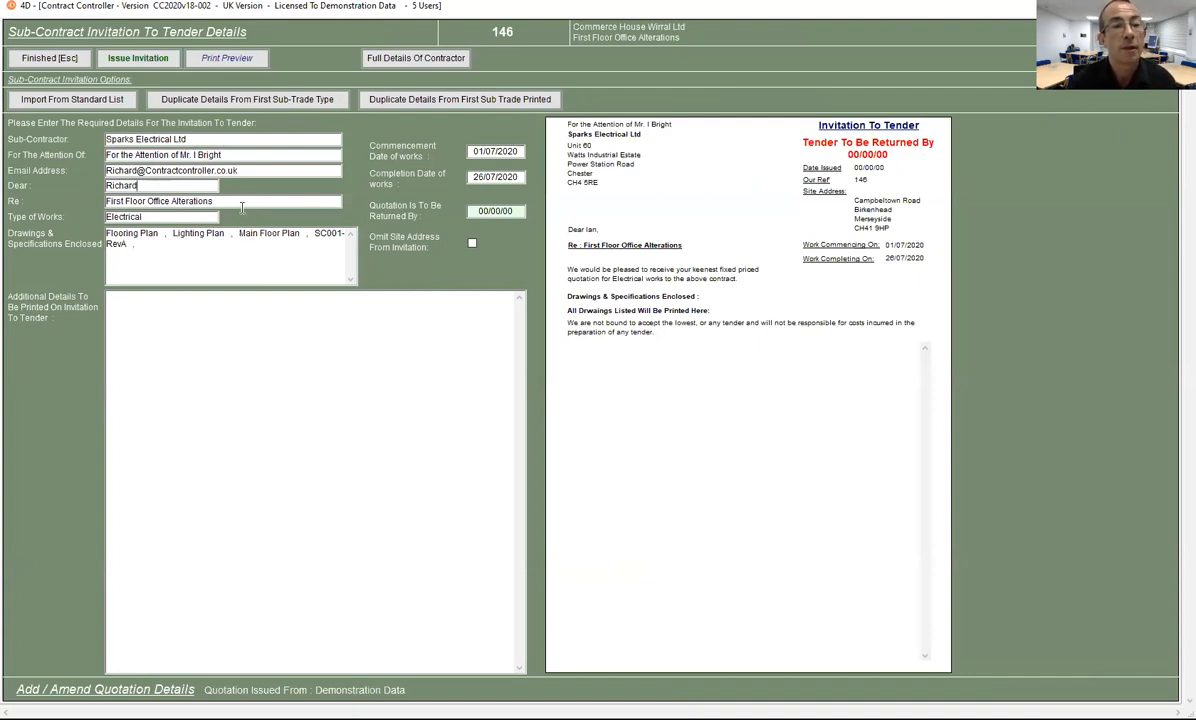
pyautogui.click(241, 205)
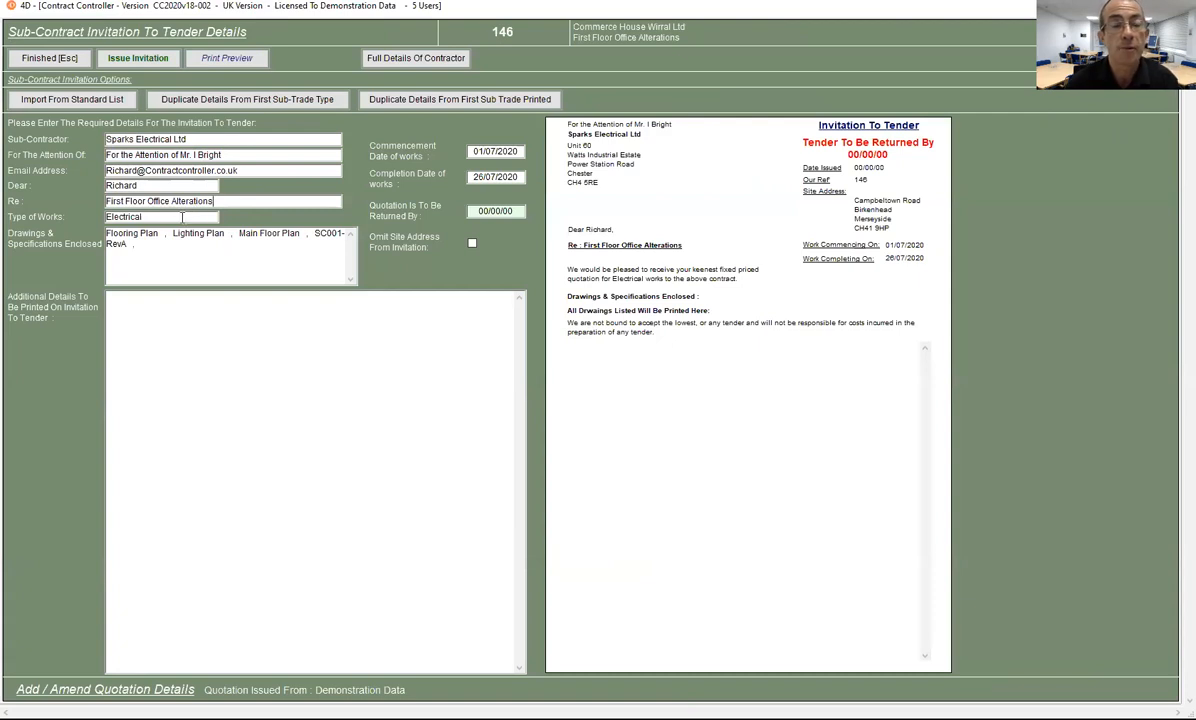
# Step: Remove Flooring Plan from the Drawings & Specifications Enclosed list
pyautogui.moveTo(140, 247); pyautogui.dragTo(94, 210)
pyautogui.click(156, 250)
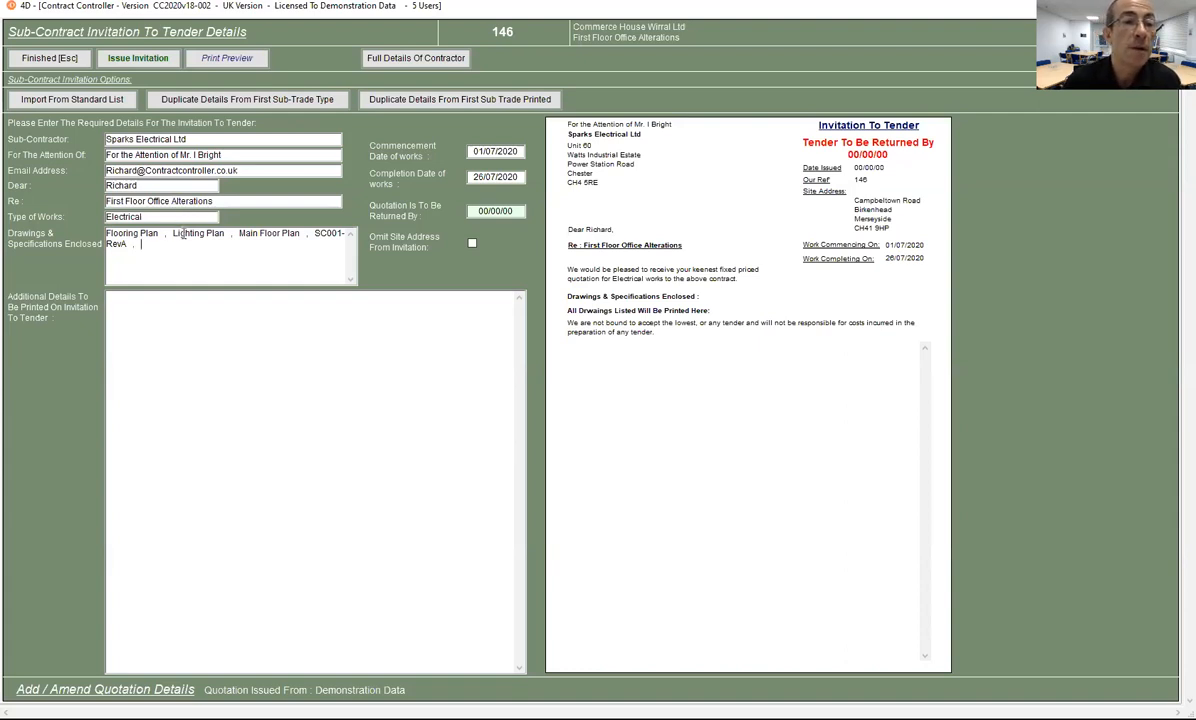
pyautogui.moveTo(174, 233); pyautogui.dragTo(74, 222)
pyautogui.press('Delete')
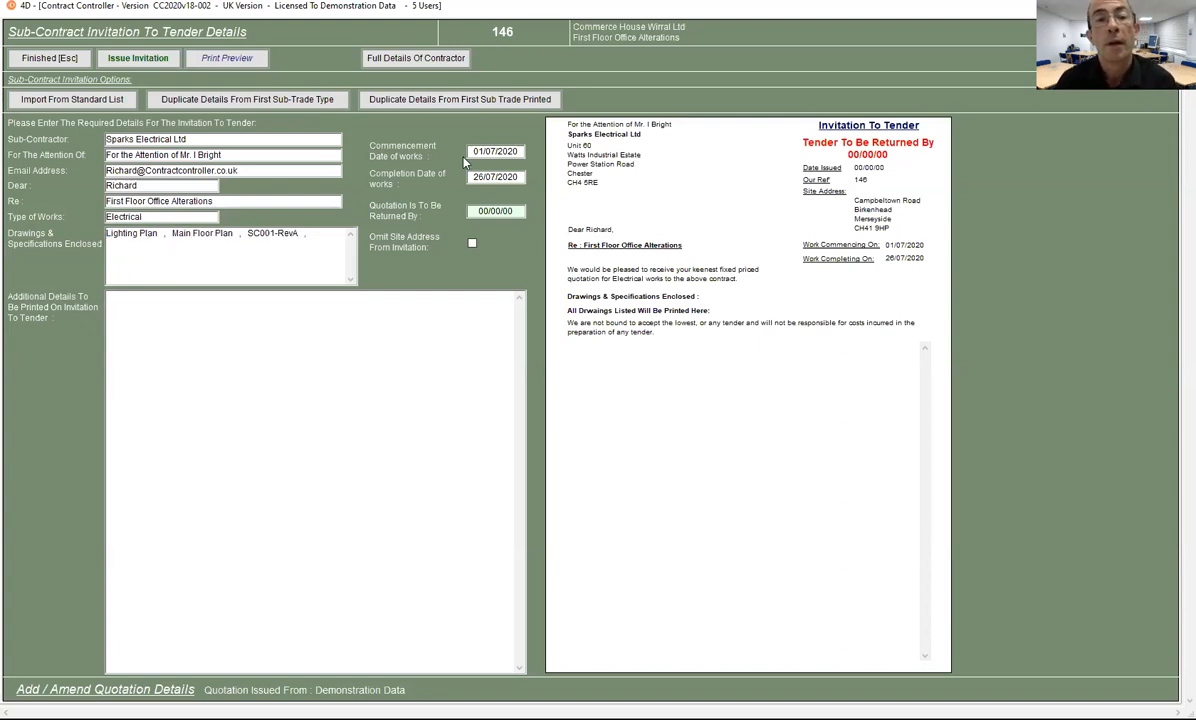
pyautogui.click(518, 151)
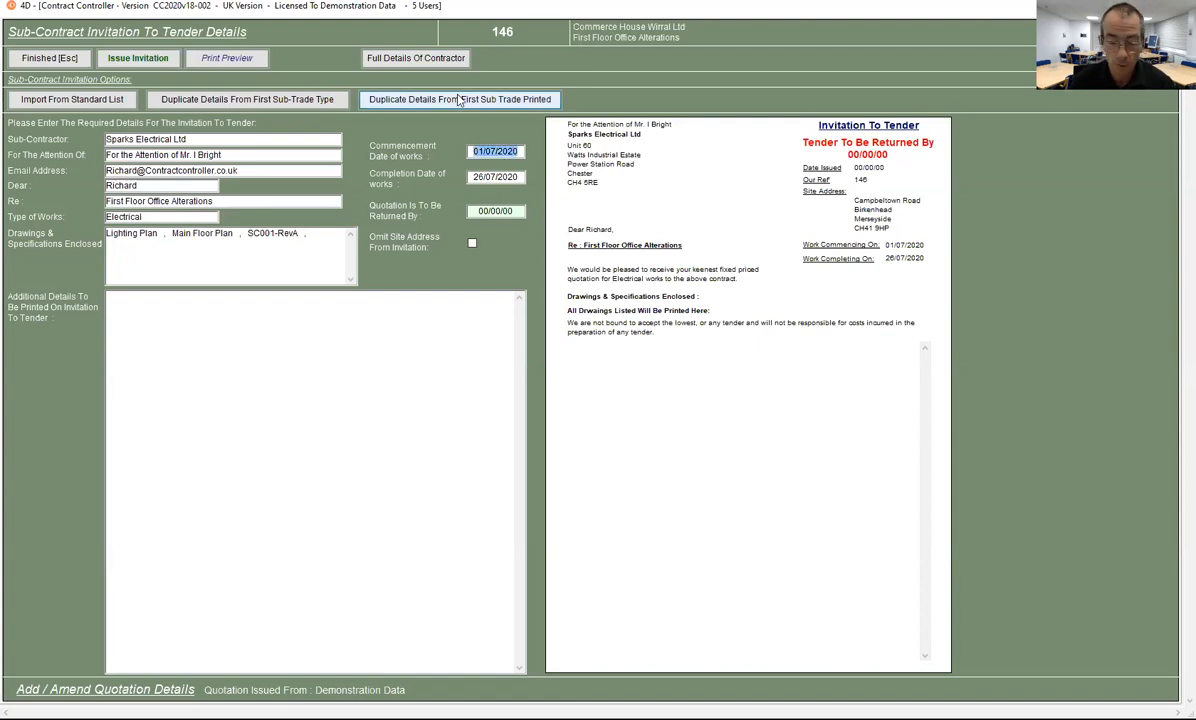
# Step: Enter July 2020 for commencement and completion, and 15/06/2020 as the tender return date
pyautogui.write('Ju')
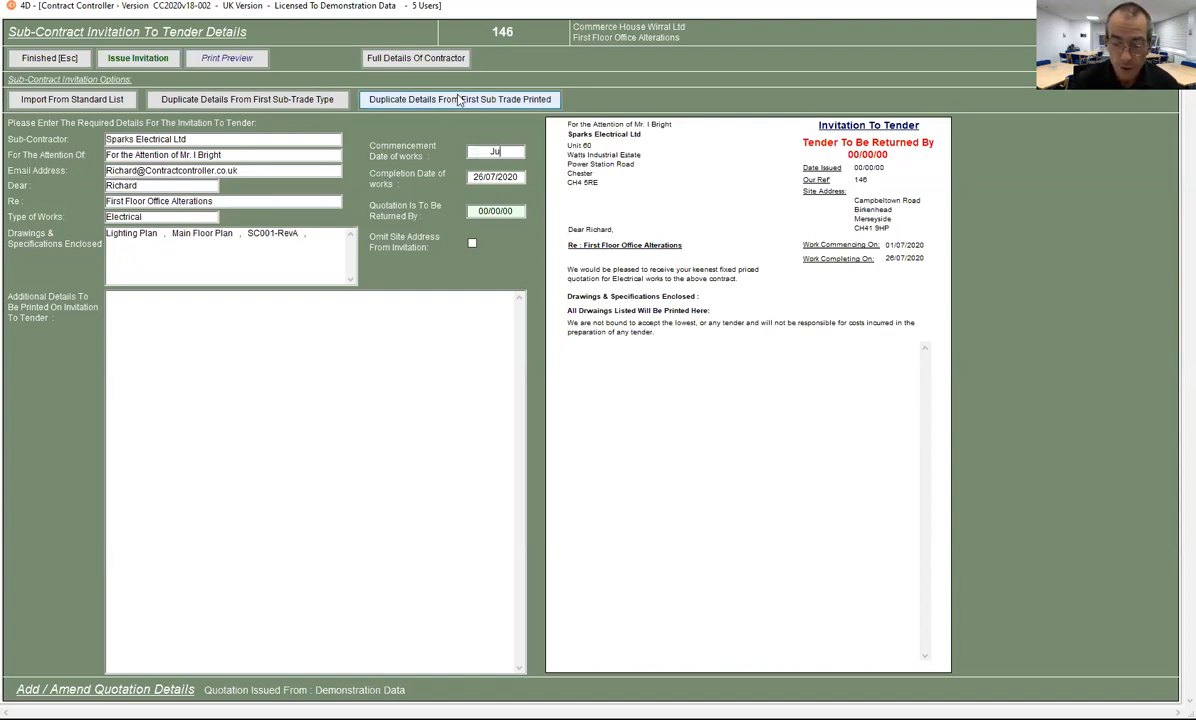
pyautogui.write('ly 2020')
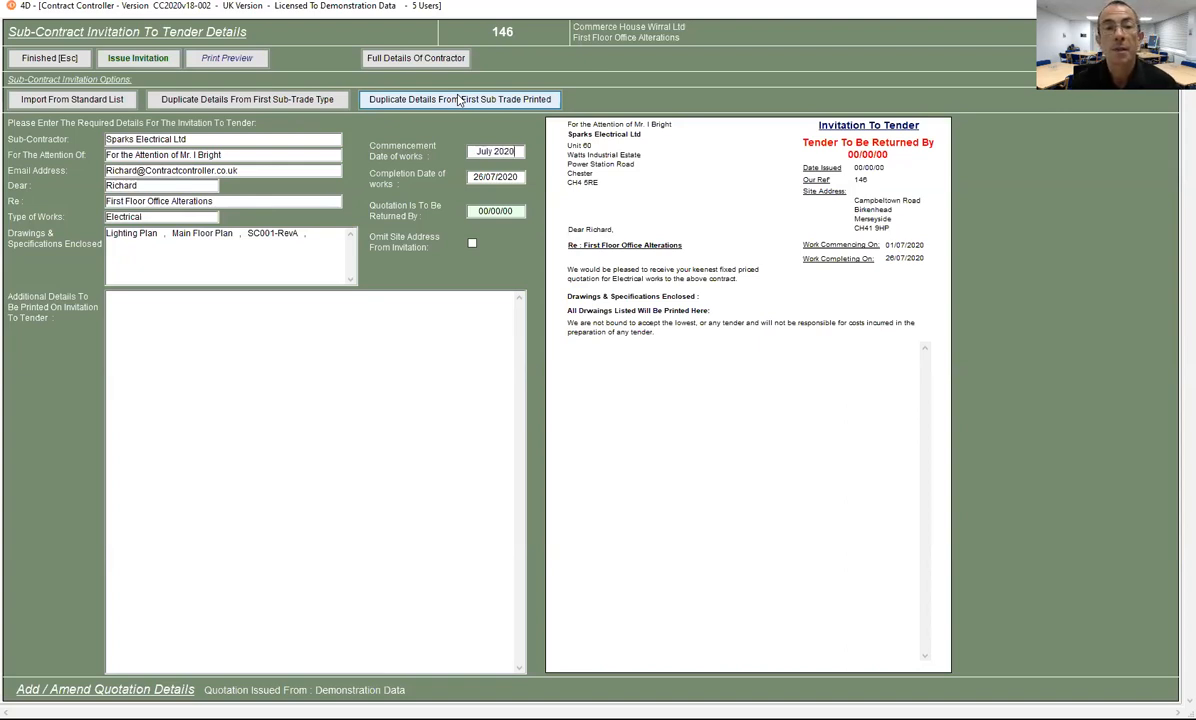
pyautogui.press('Tab')
pyautogui.write('July 2020')
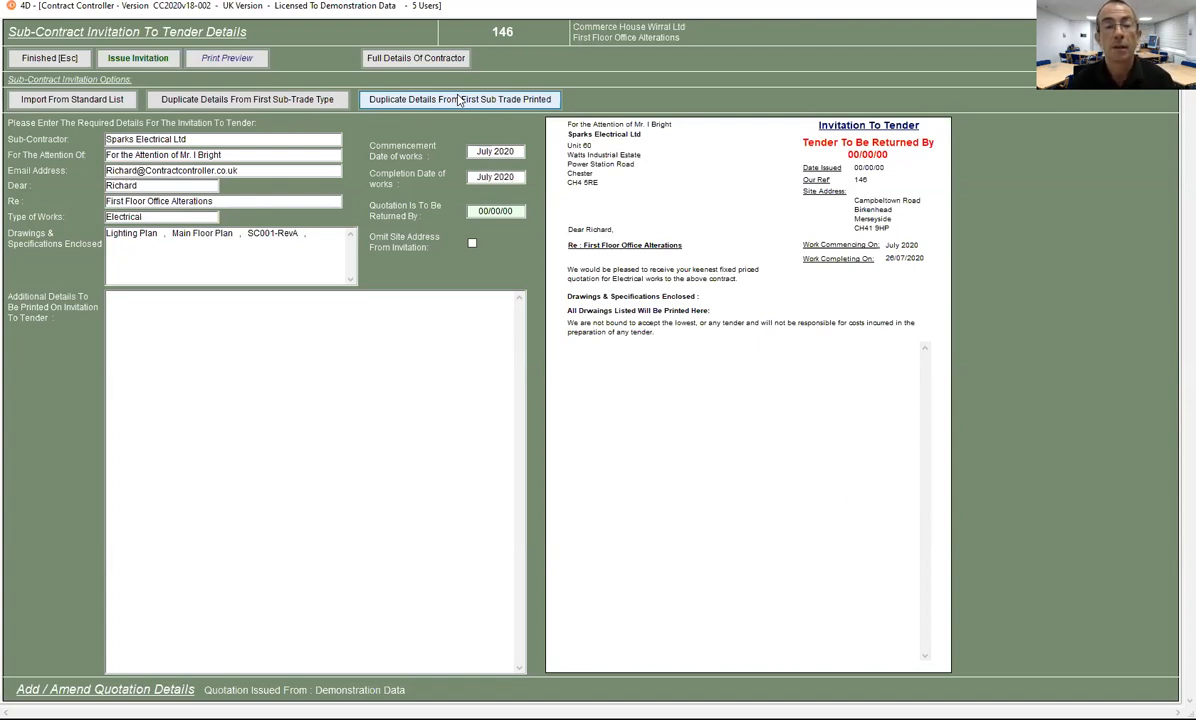
pyautogui.click(488, 212)
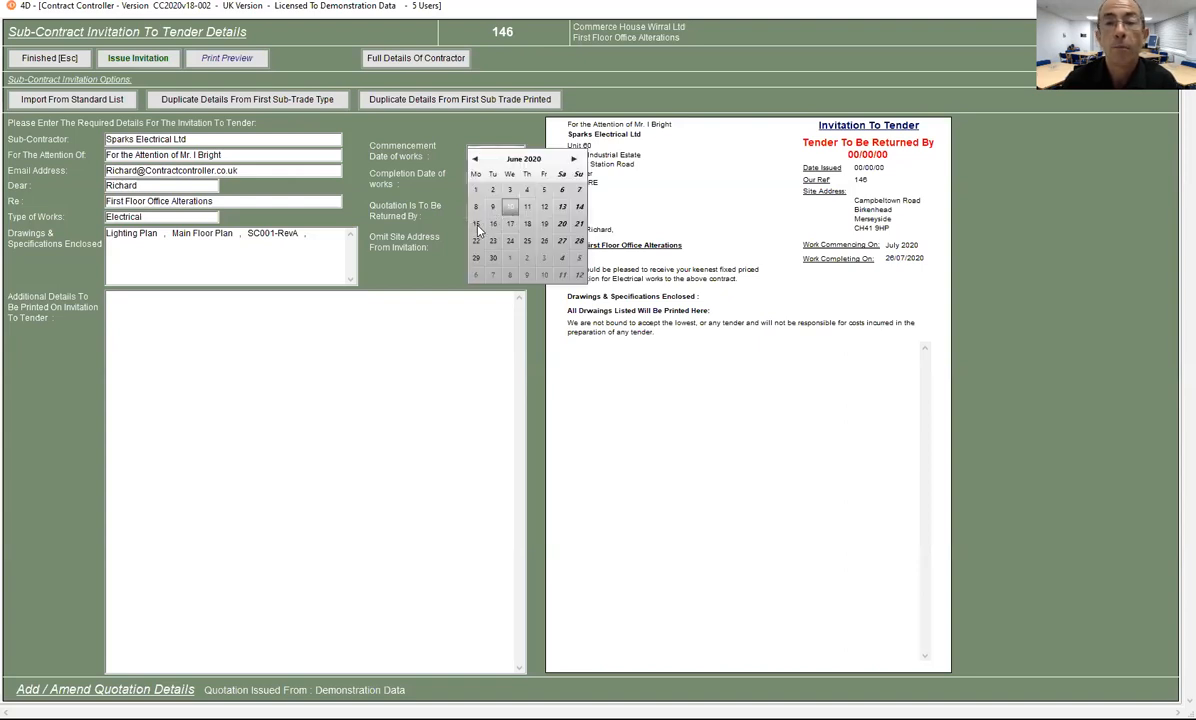
pyautogui.click(477, 225)
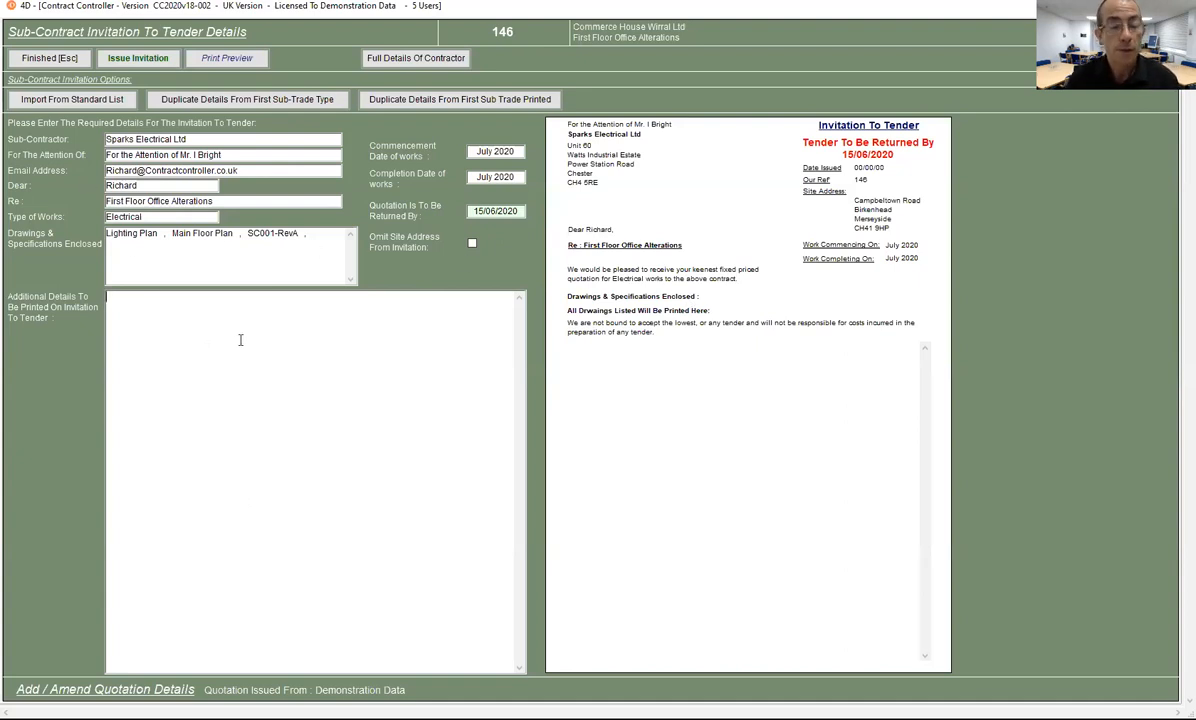
# Step: Clear stray test text and load the first standard invitation template into the additional details
pyautogui.write('jas')
pyautogui.press('Return')
pyautogui.write('a;fd;')
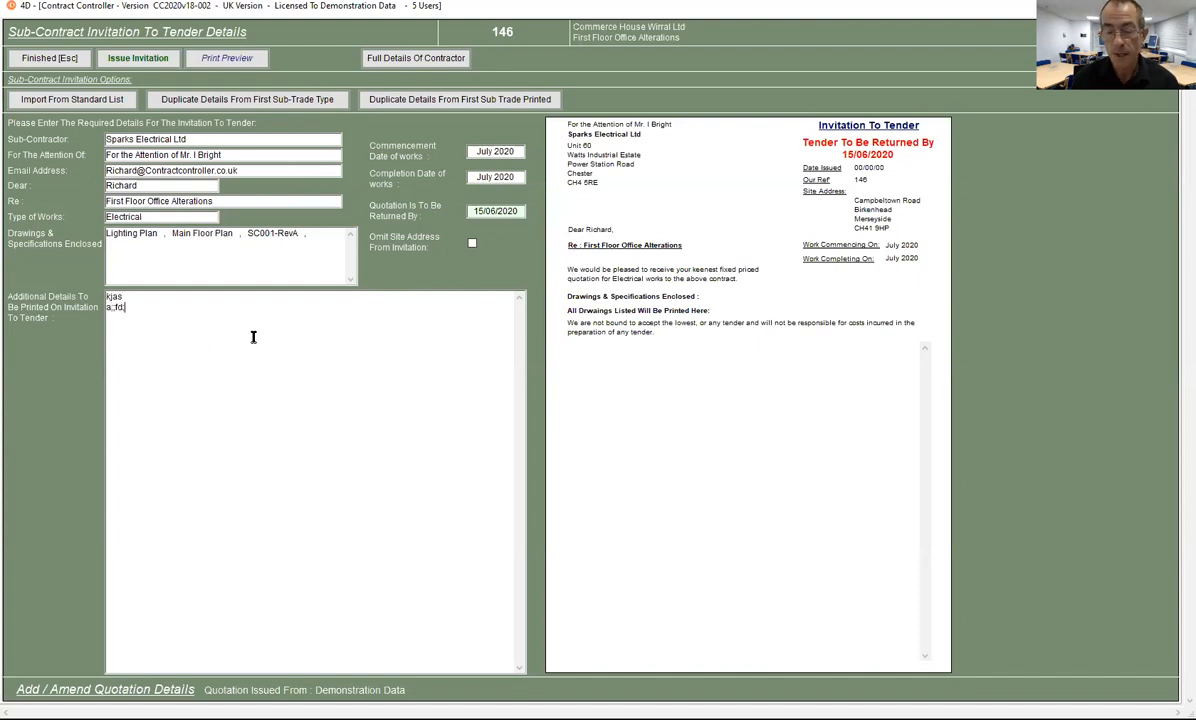
pyautogui.press('BackSpace')
pyautogui.press('BackSpace')
pyautogui.press('BackSpace')
pyautogui.press('BackSpace')
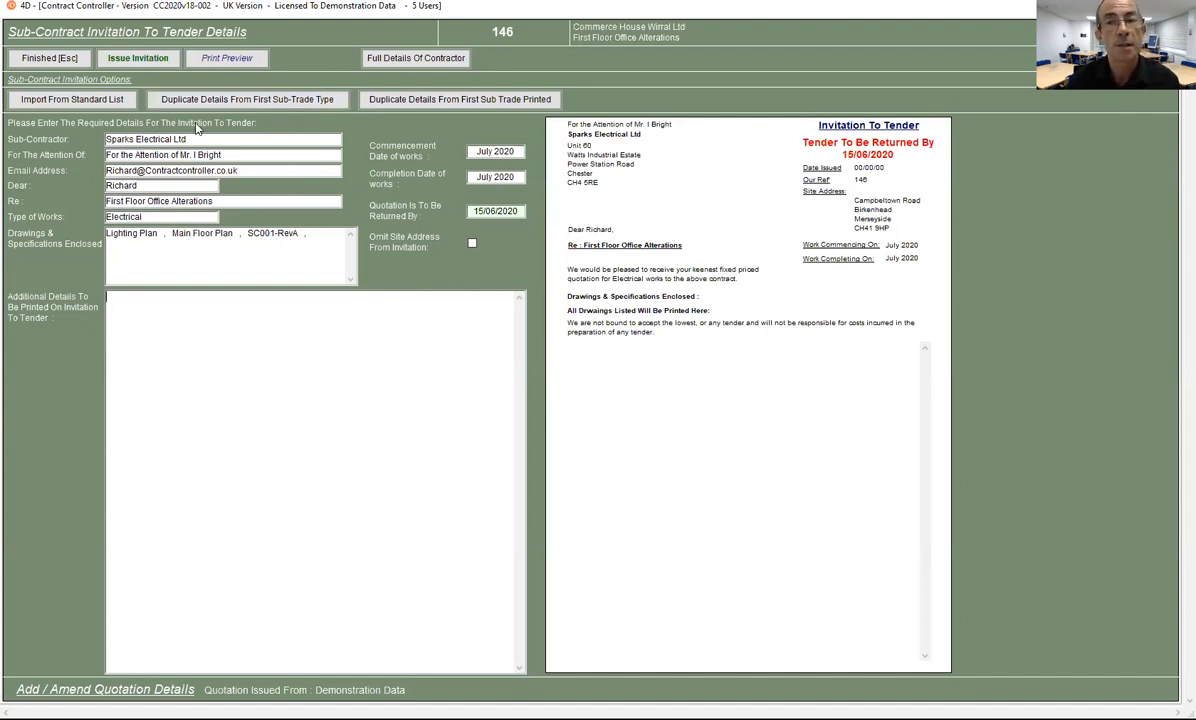
pyautogui.click(81, 93)
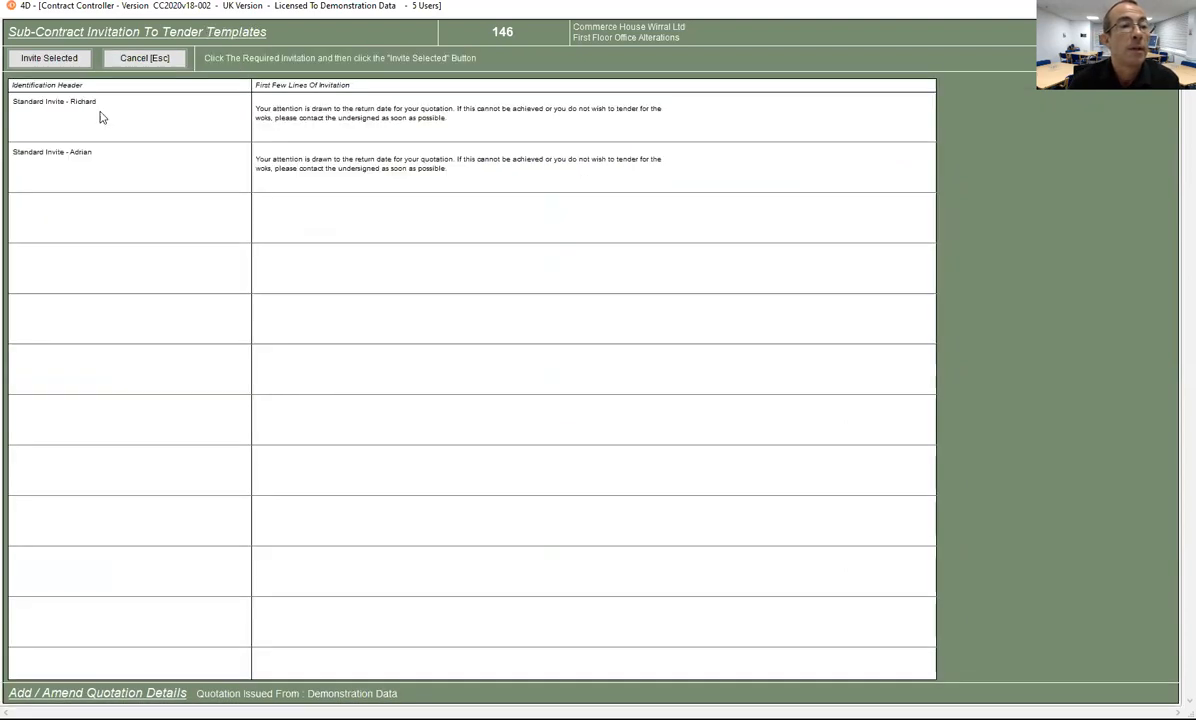
pyautogui.click(298, 122)
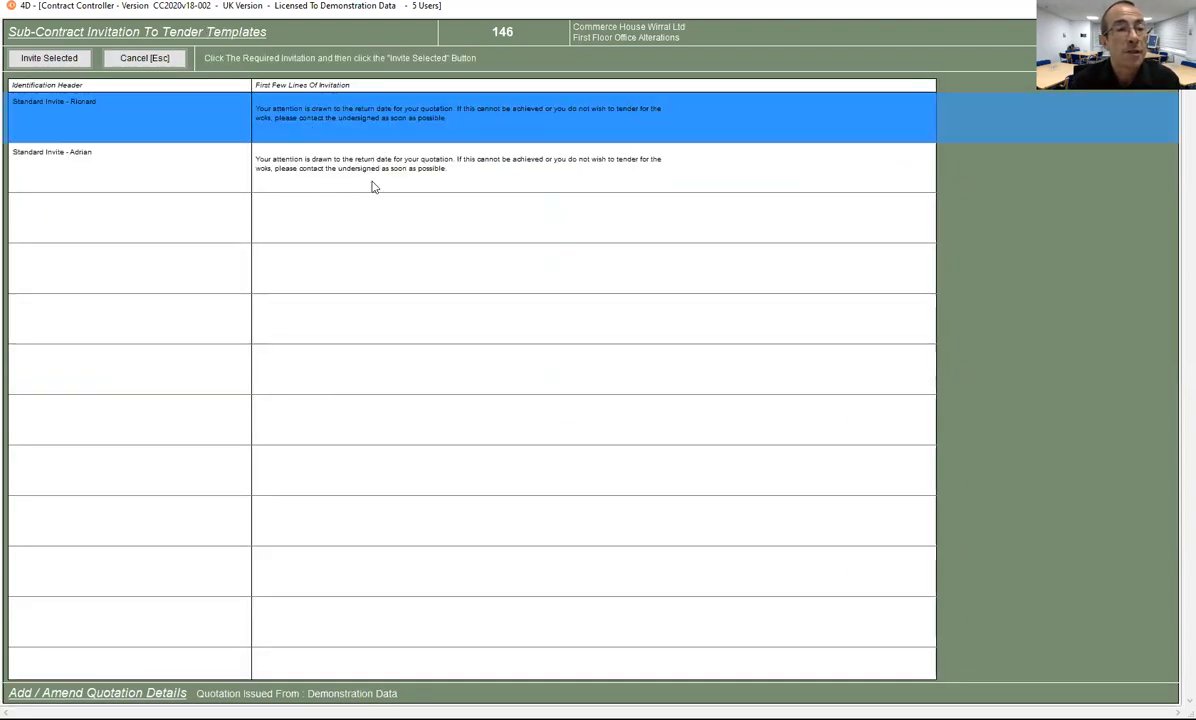
pyautogui.click(41, 58)
# Step: Insert an 'Additions Here' line above Yours Sincerely
pyautogui.click(221, 450)
pyautogui.click(166, 424)
pyautogui.press('Return')
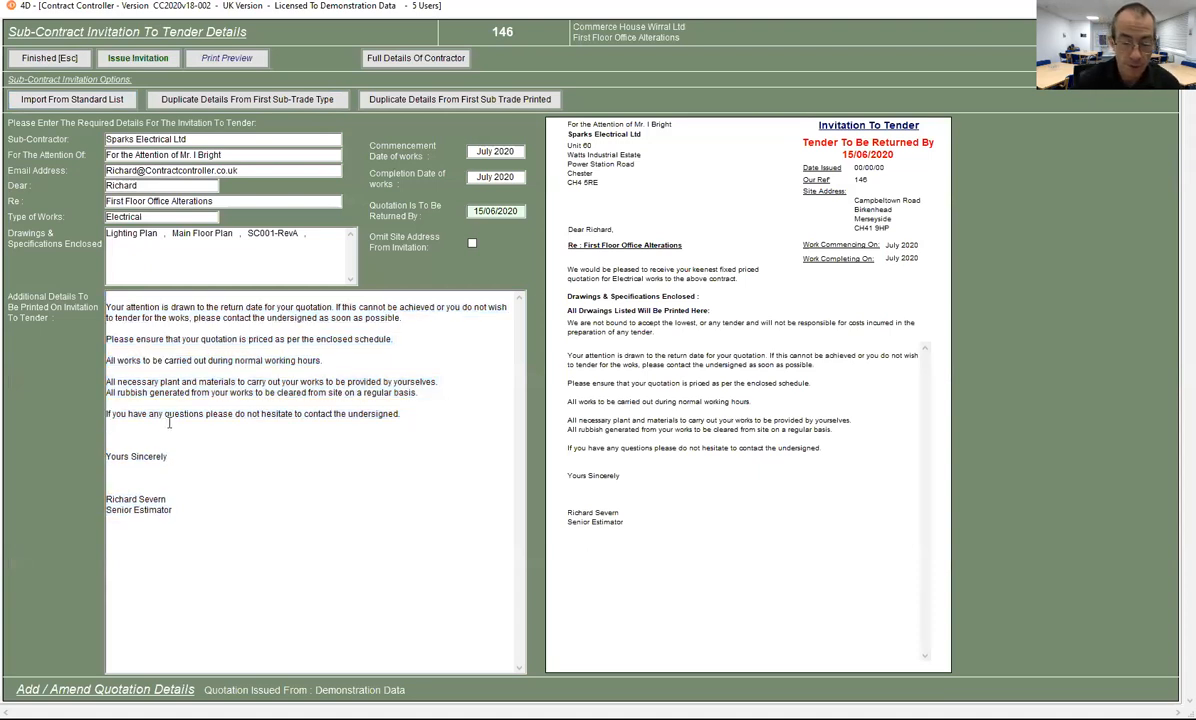
pyautogui.write('Additions Here')
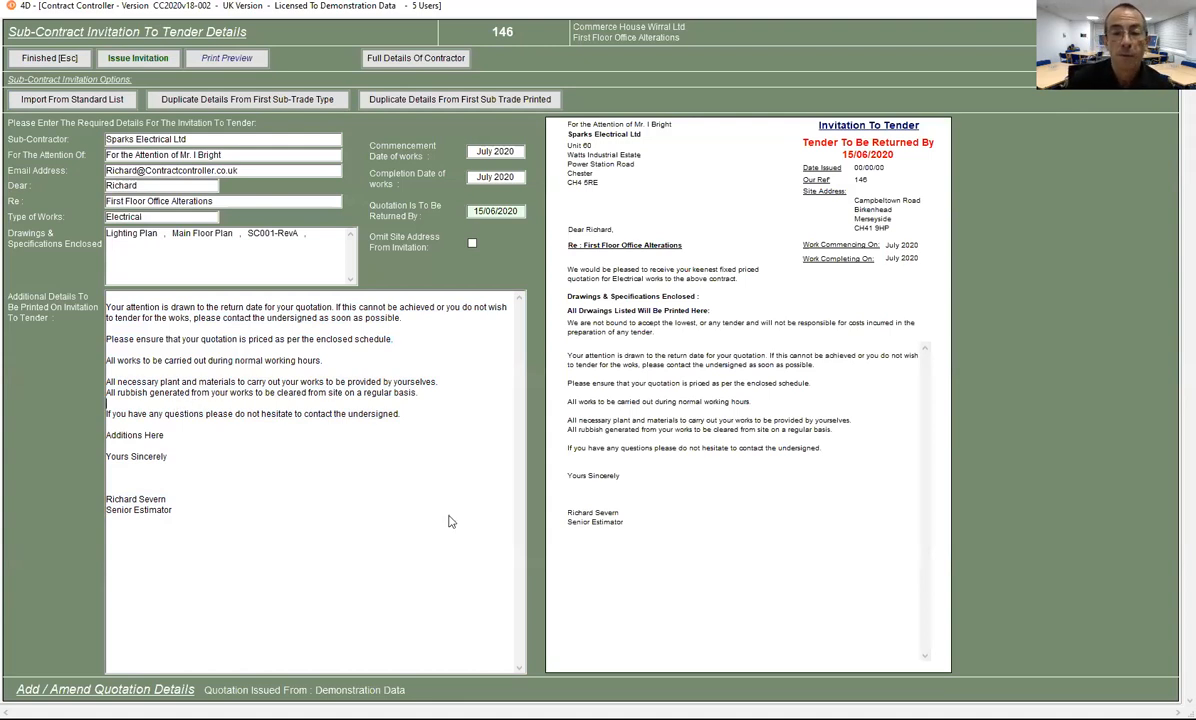
# Step: Issue the invitation as a generated PDF, declining the assigned bill-items listing
pyautogui.click(122, 60)
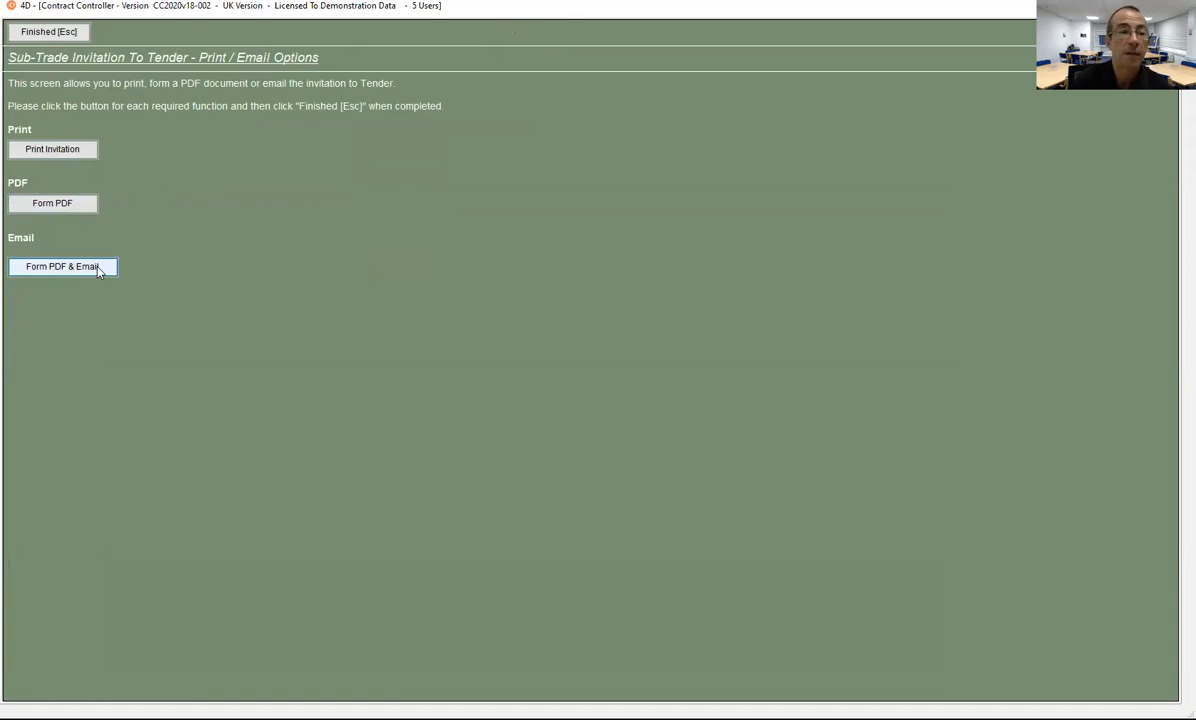
pyautogui.click(57, 209)
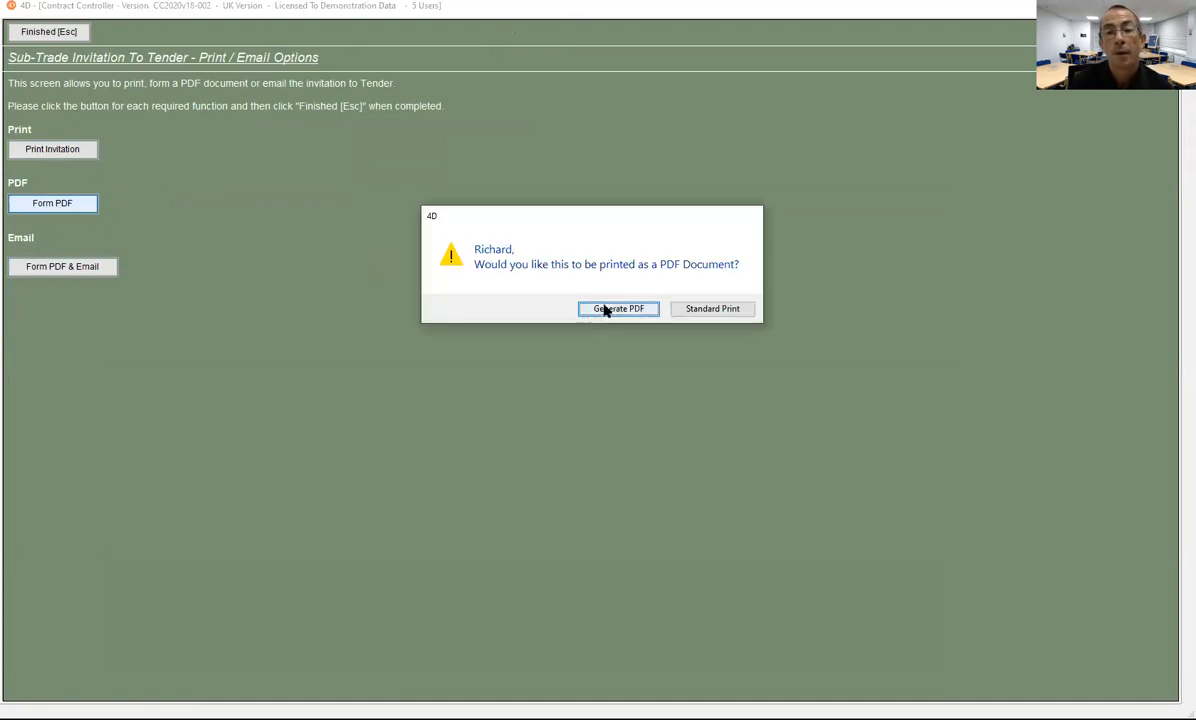
pyautogui.click(605, 311)
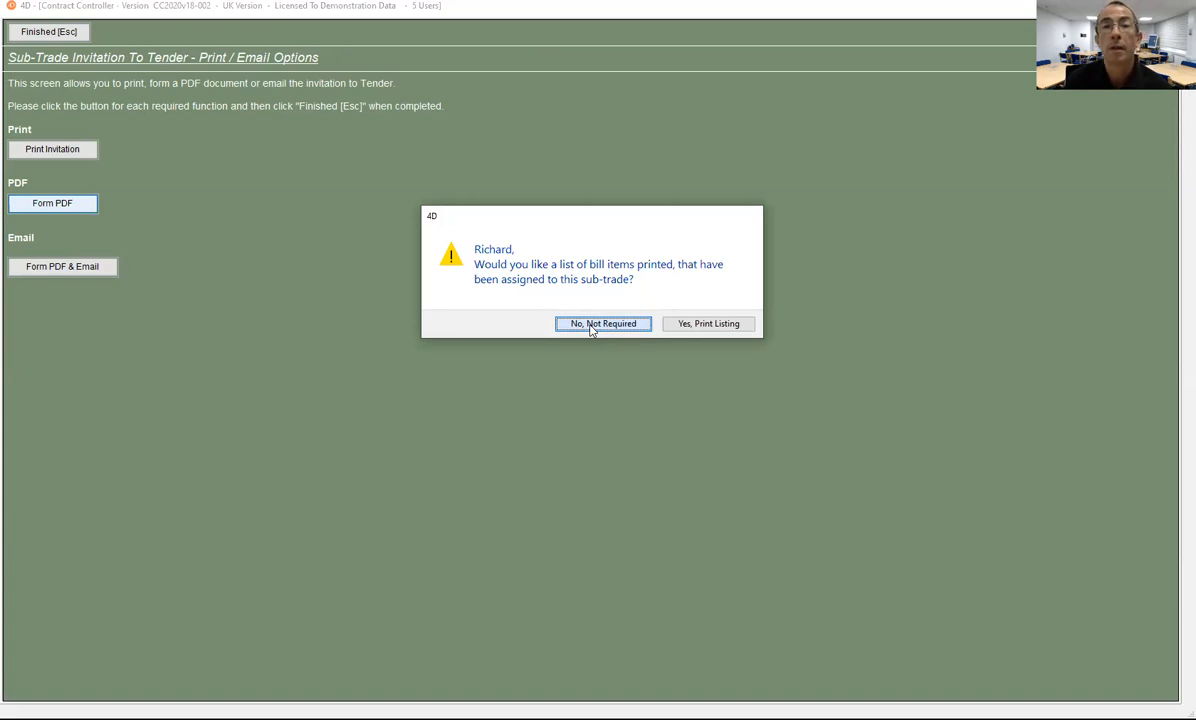
pyautogui.click(600, 324)
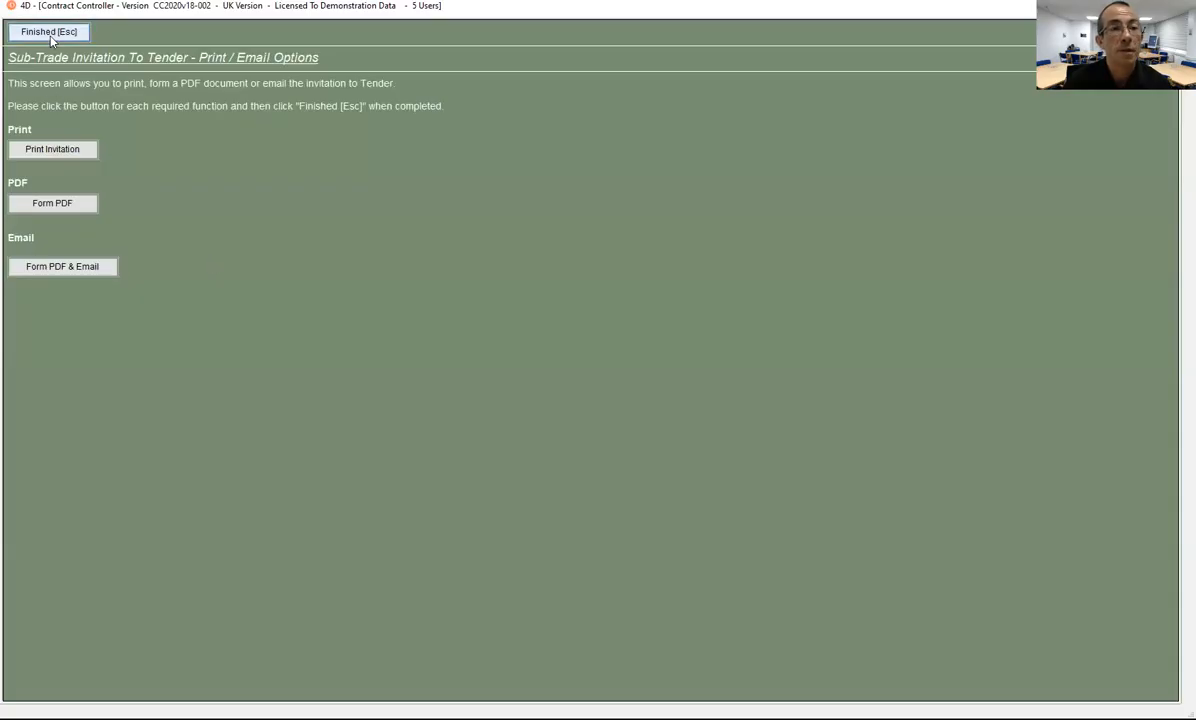
# Step: Close the print options with Finished to return to the Sub-Contract Tenders list
pyautogui.click(50, 33)
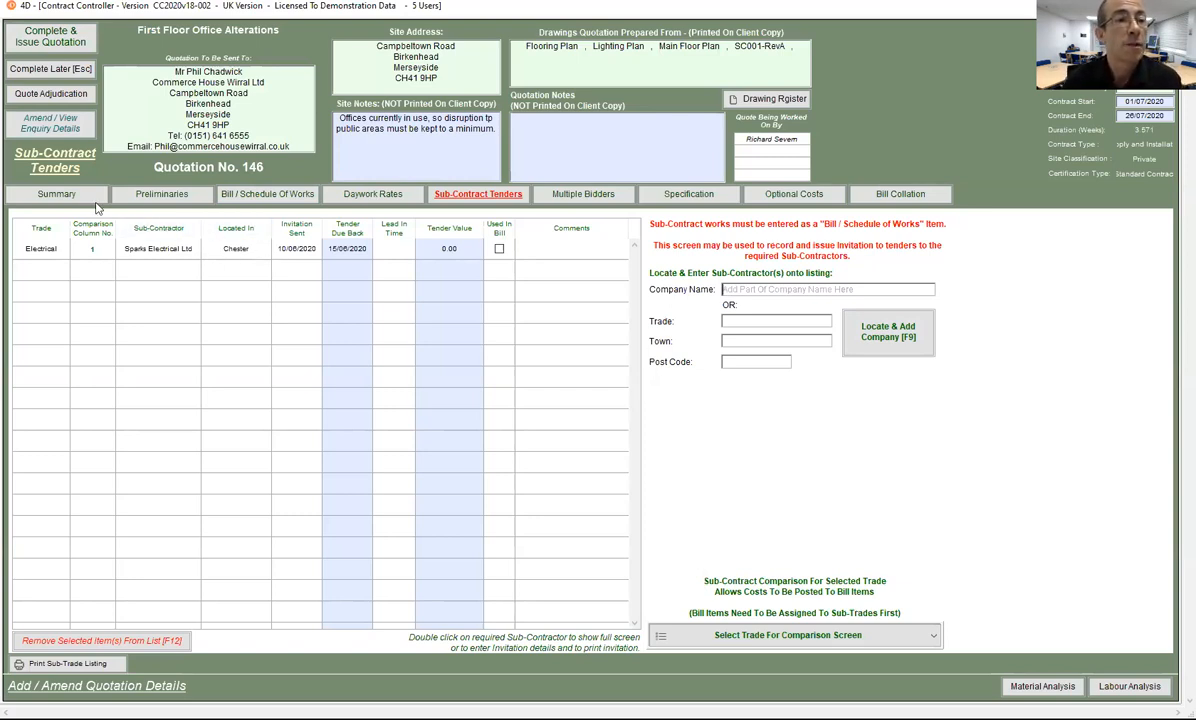
# Step: Set quotation 146 aside with Complete Later, view All Future Calls, then reopen quotation 146
pyautogui.click(47, 72)
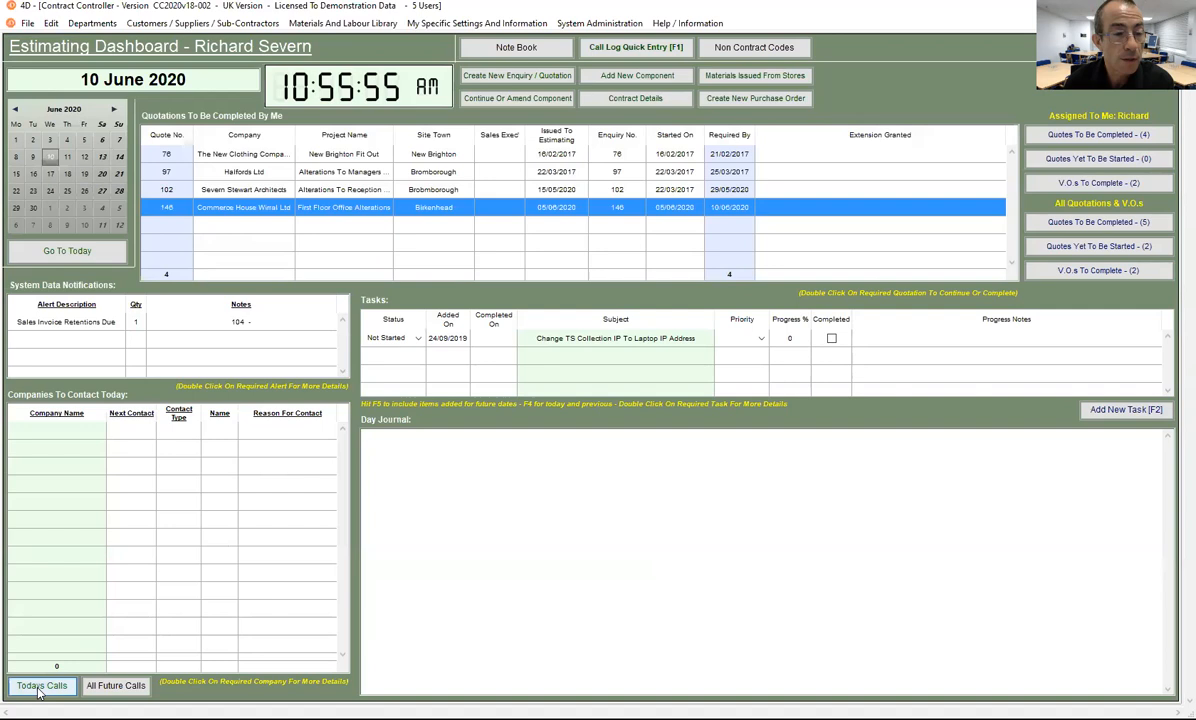
pyautogui.click(108, 686)
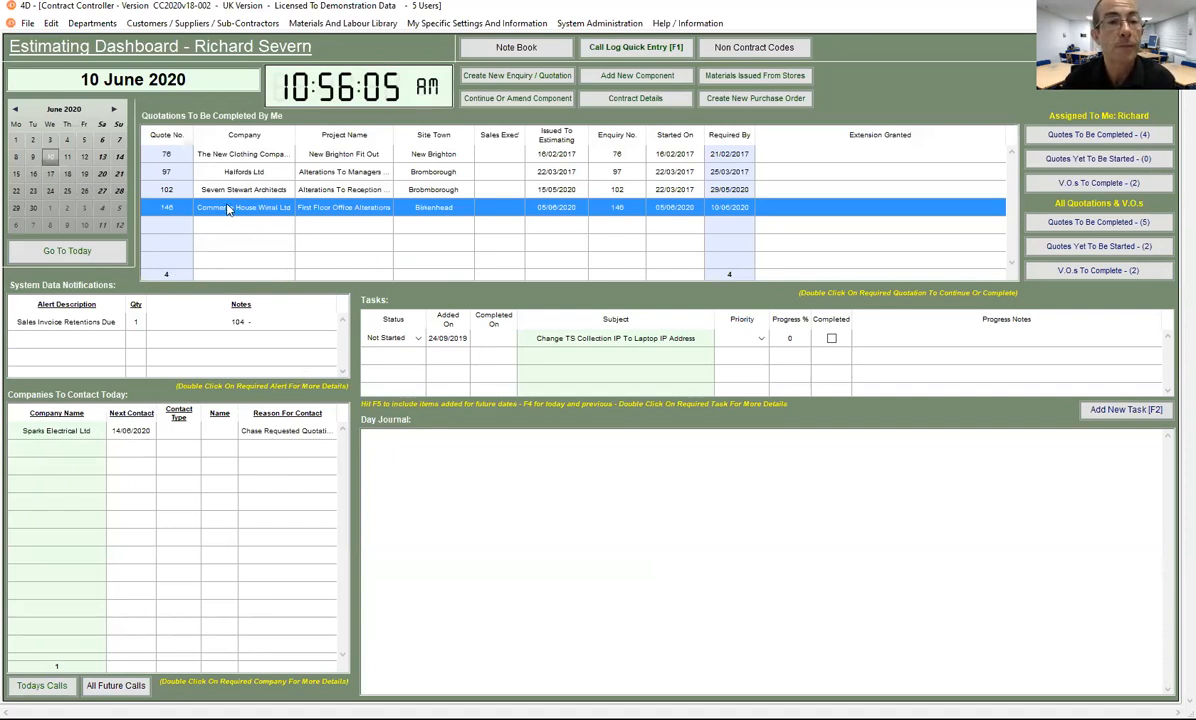
pyautogui.doubleClick(263, 209)
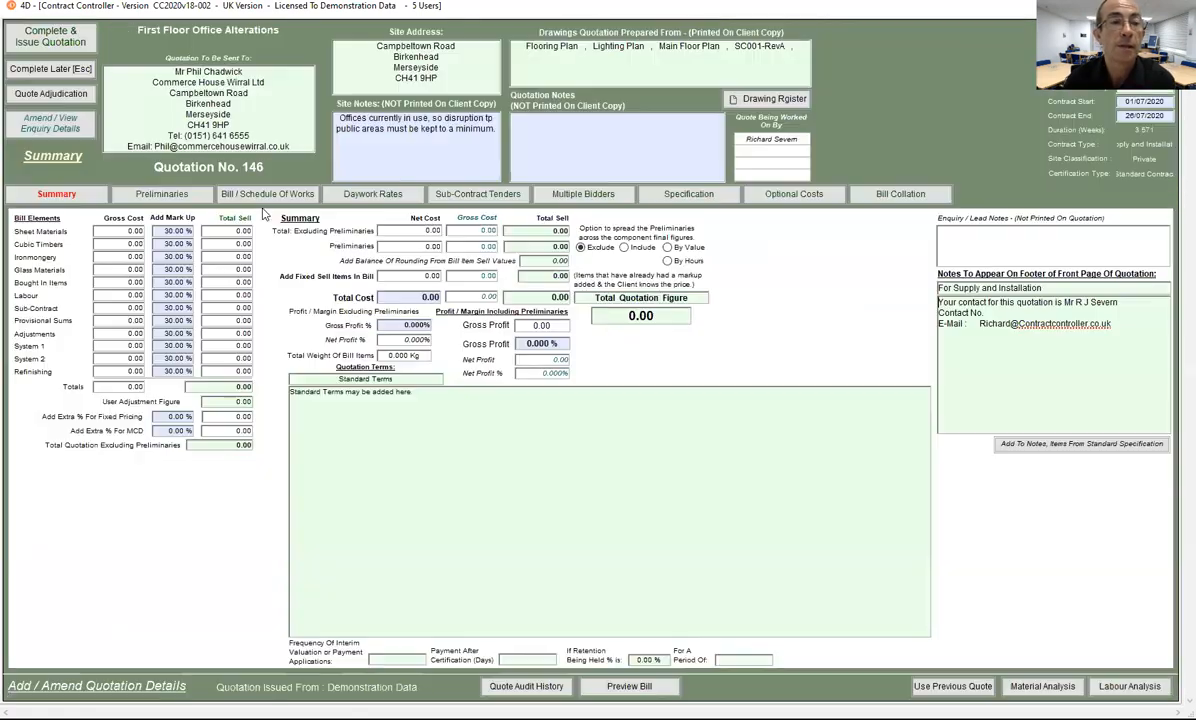
# Step: Search trade 'El' and add James Electrical Contractors and Lawmax Electrical to the tender list
pyautogui.click(462, 197)
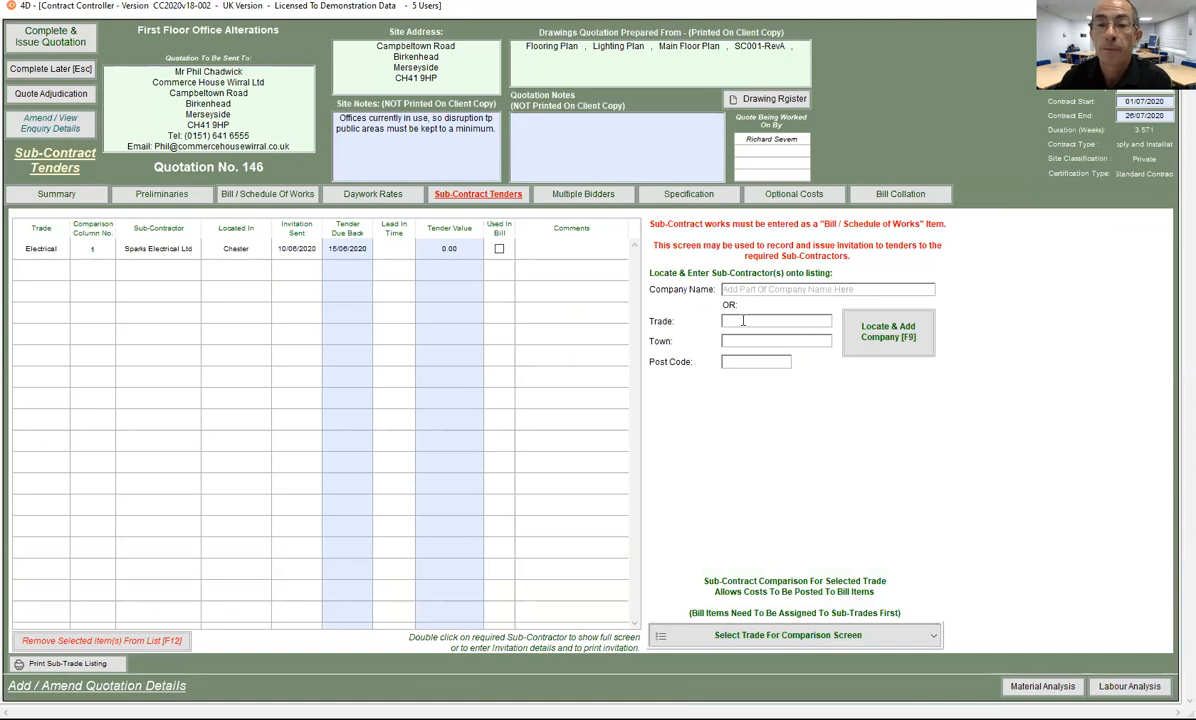
pyautogui.write('E')
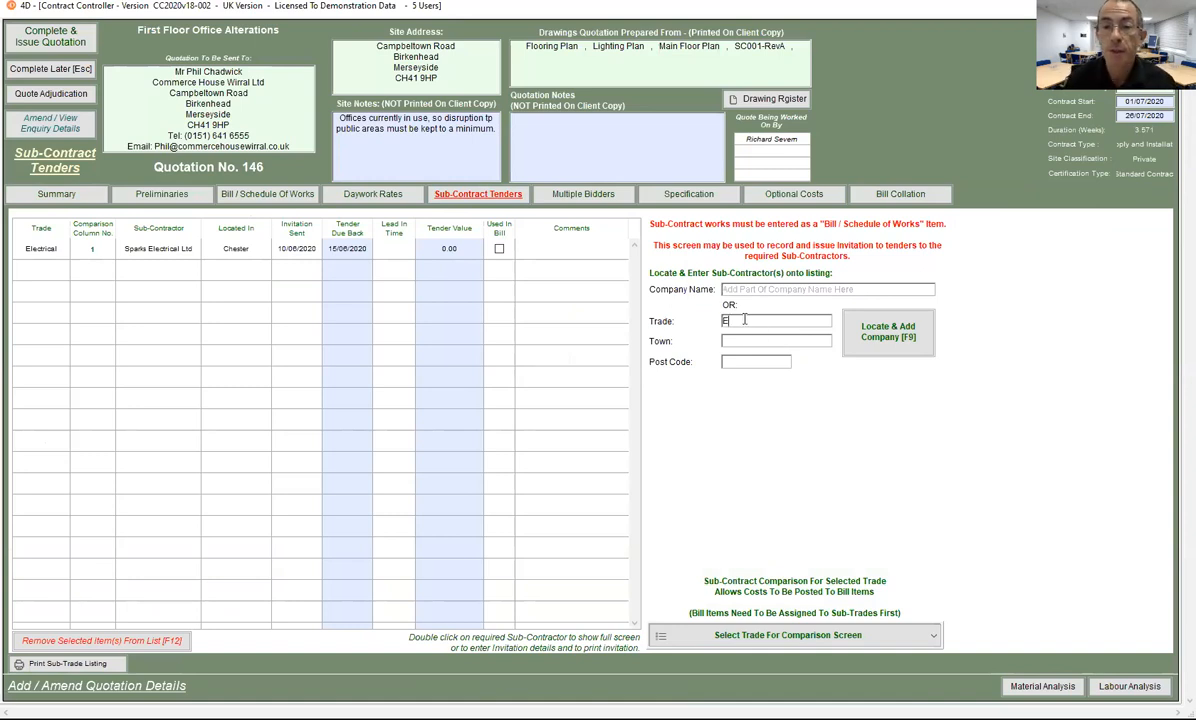
pyautogui.write('le')
pyautogui.click(886, 330)
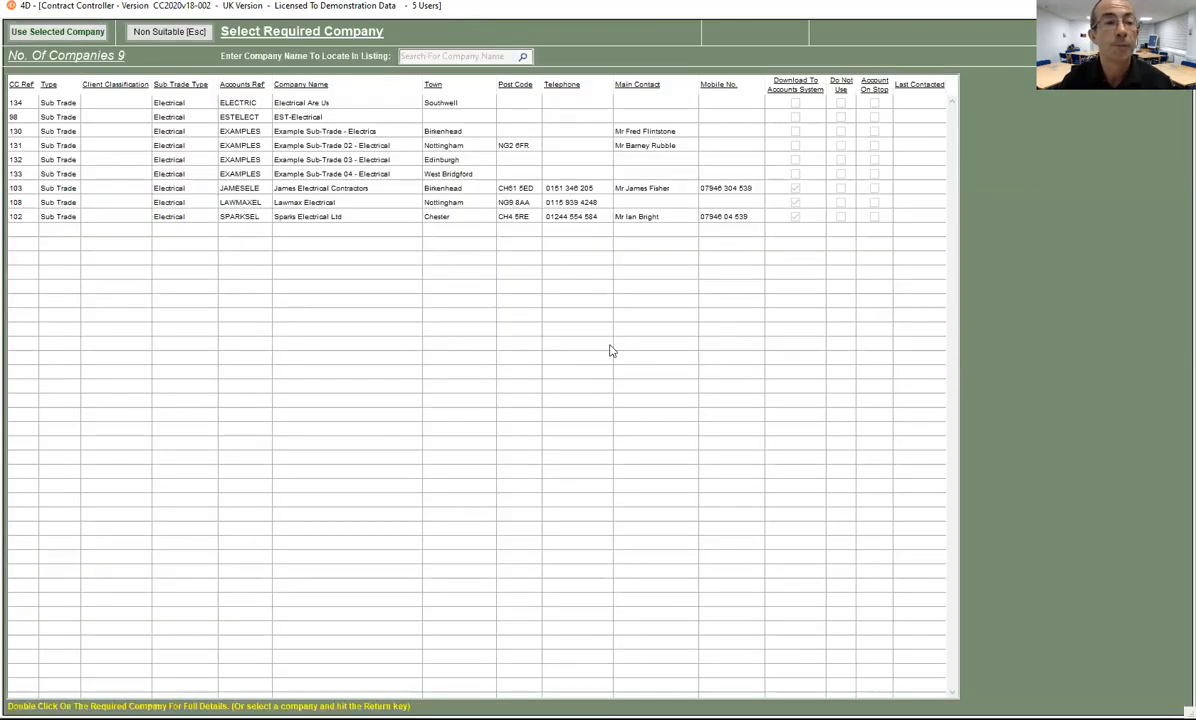
pyautogui.click(295, 190)
pyautogui.keyDown('shift'); pyautogui.click(282, 200); pyautogui.keyUp('shift')
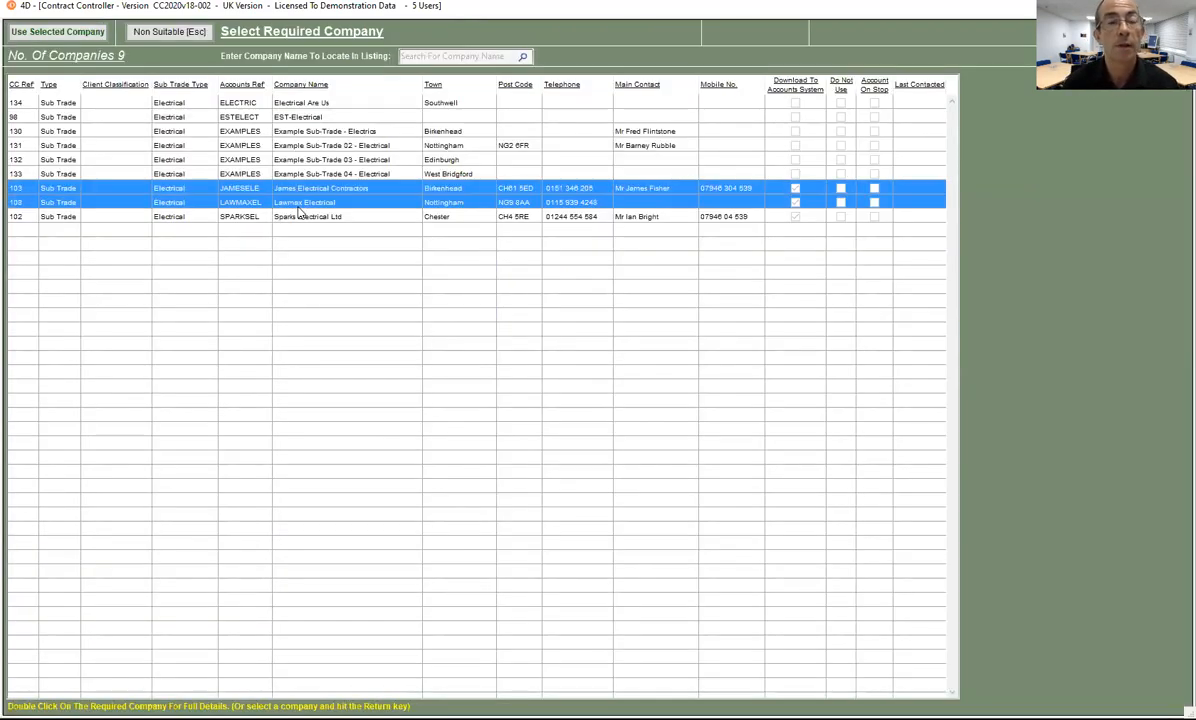
pyautogui.click(55, 32)
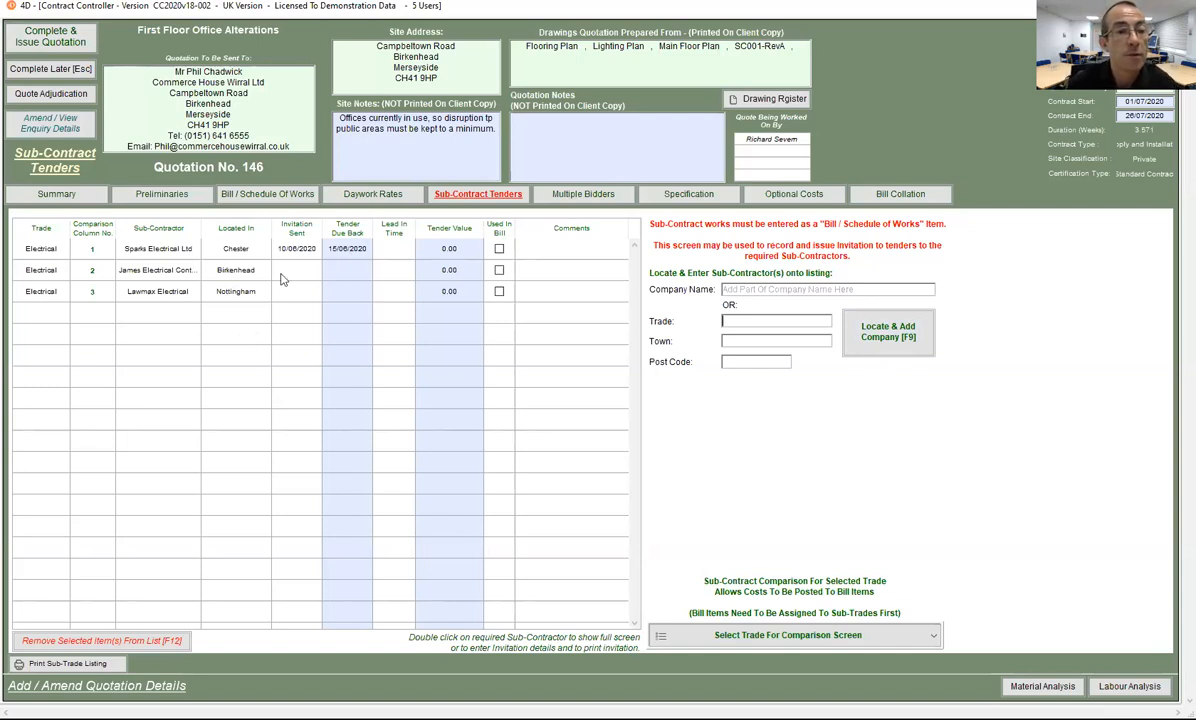
# Step: Open James Electrical Contractors' invitation and duplicate details from the first electrical sub-trade
pyautogui.doubleClick(223, 276)
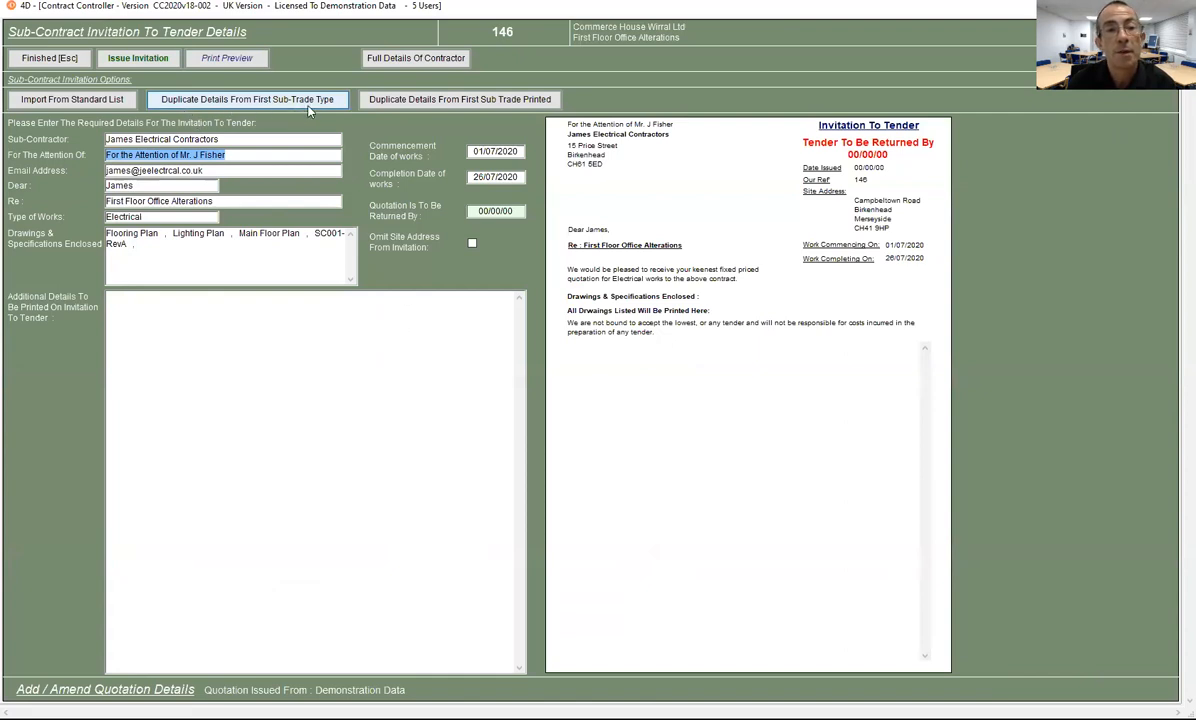
pyautogui.click(210, 99)
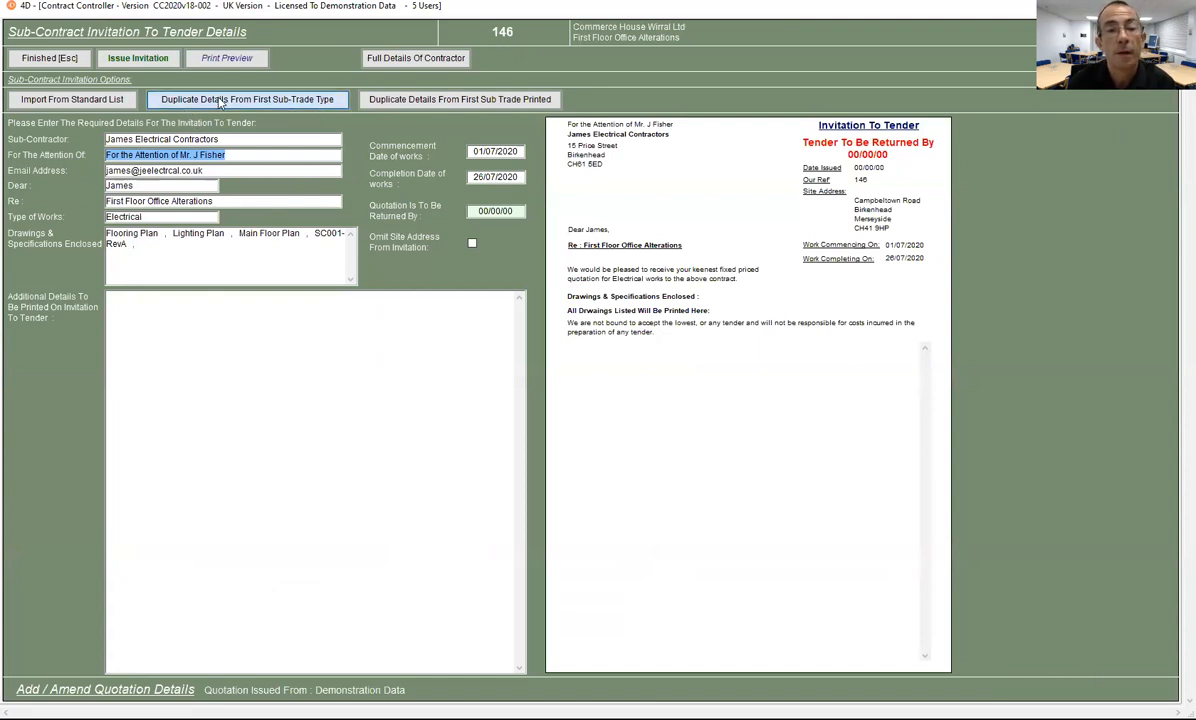
pyautogui.click(650, 342)
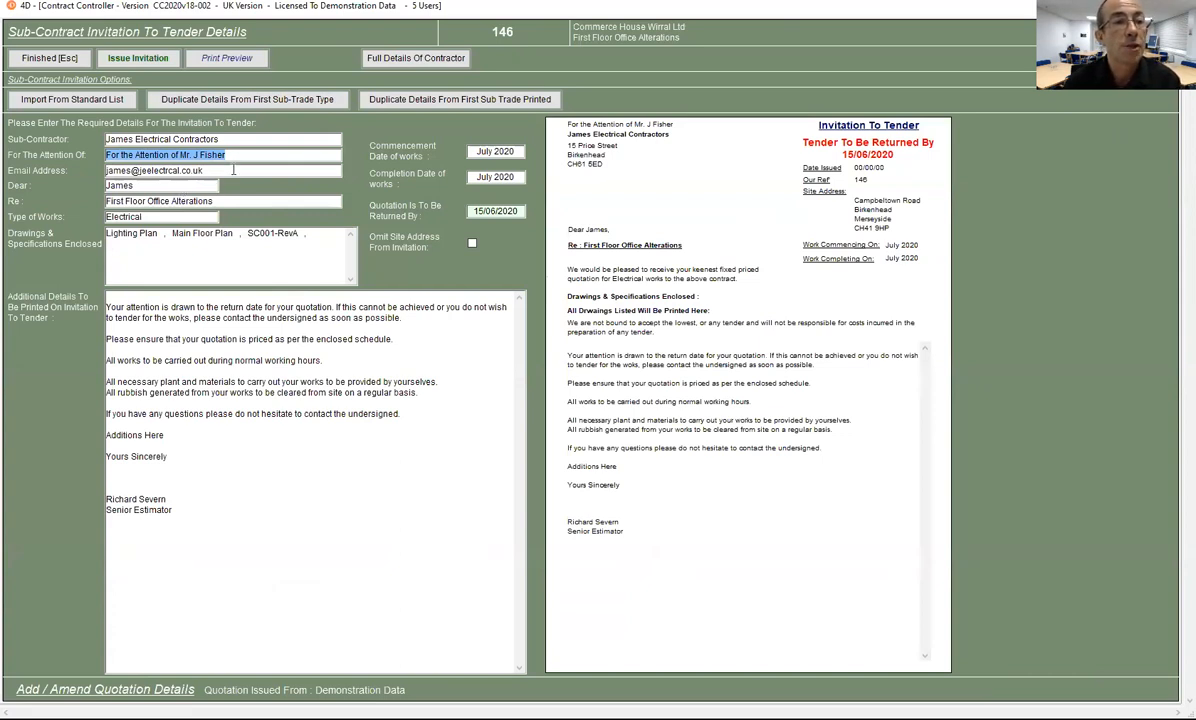
# Step: Replace the email address and greeting with the estimator's own email and first name
pyautogui.click(217, 170)
pyautogui.moveTo(140, 182); pyautogui.dragTo(94, 164)
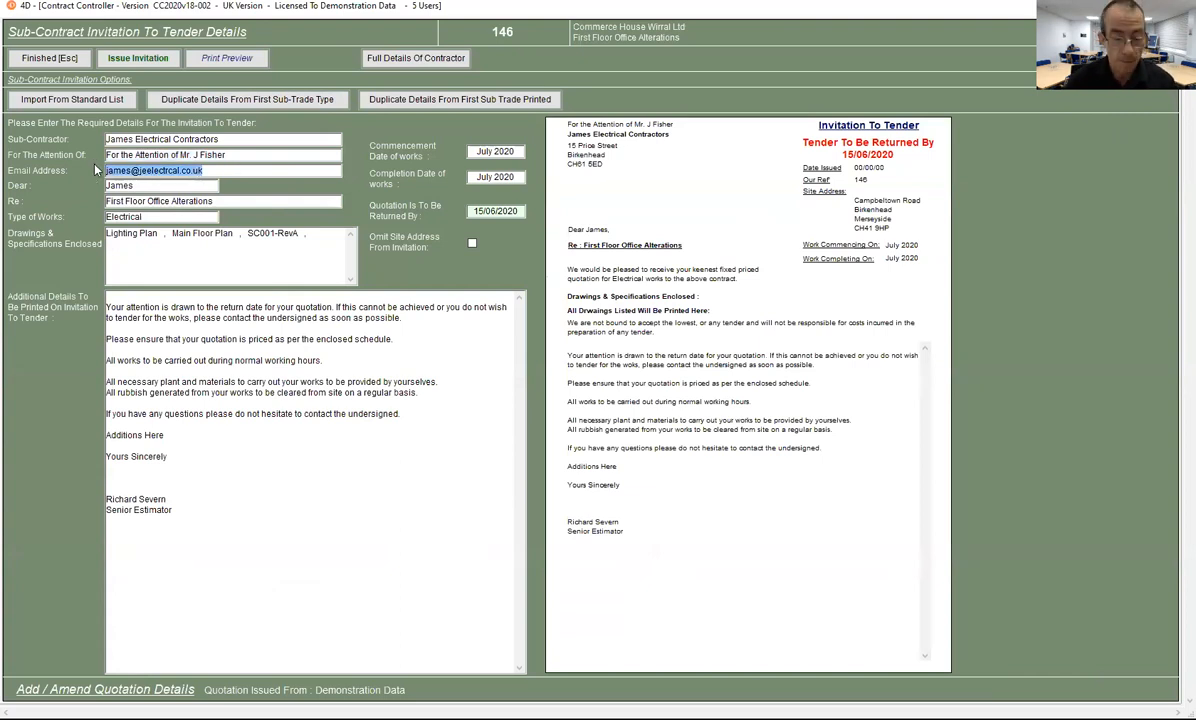
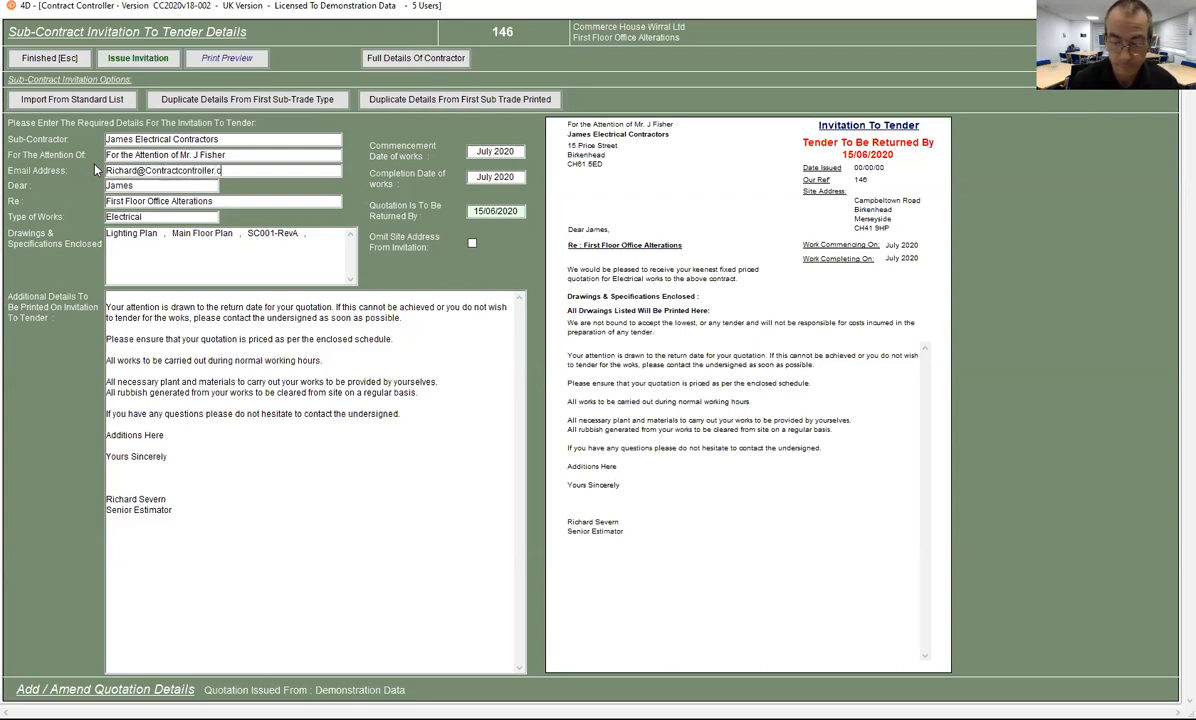
pyautogui.press('Tab')
pyautogui.write('Ric')
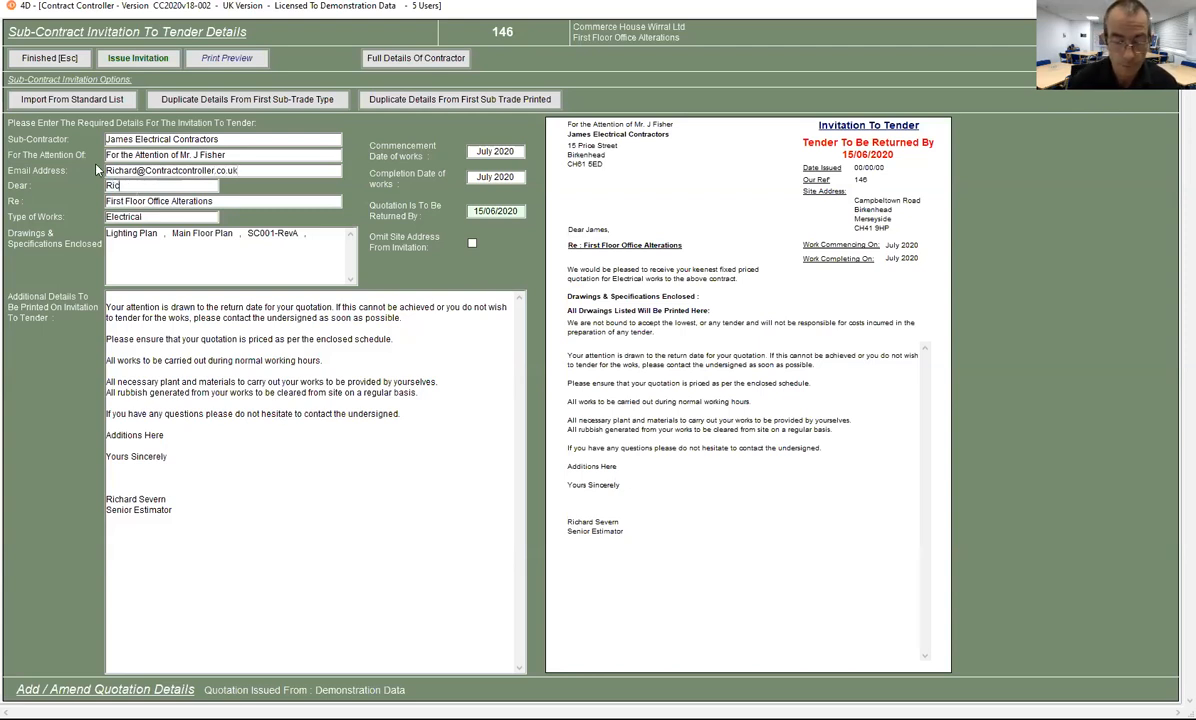
pyautogui.write('hard')
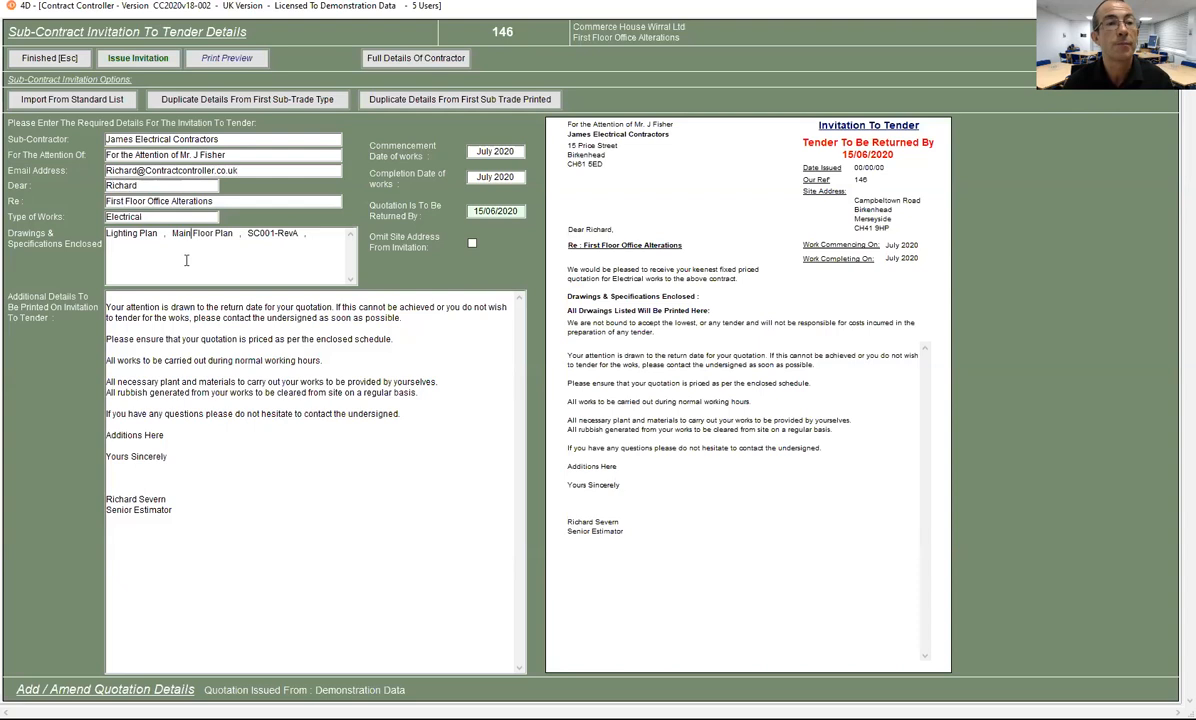
# Step: Issue James Electrical Contractors' invitation as an emailed PDF, skipping the bill-items listing
pyautogui.click(138, 59)
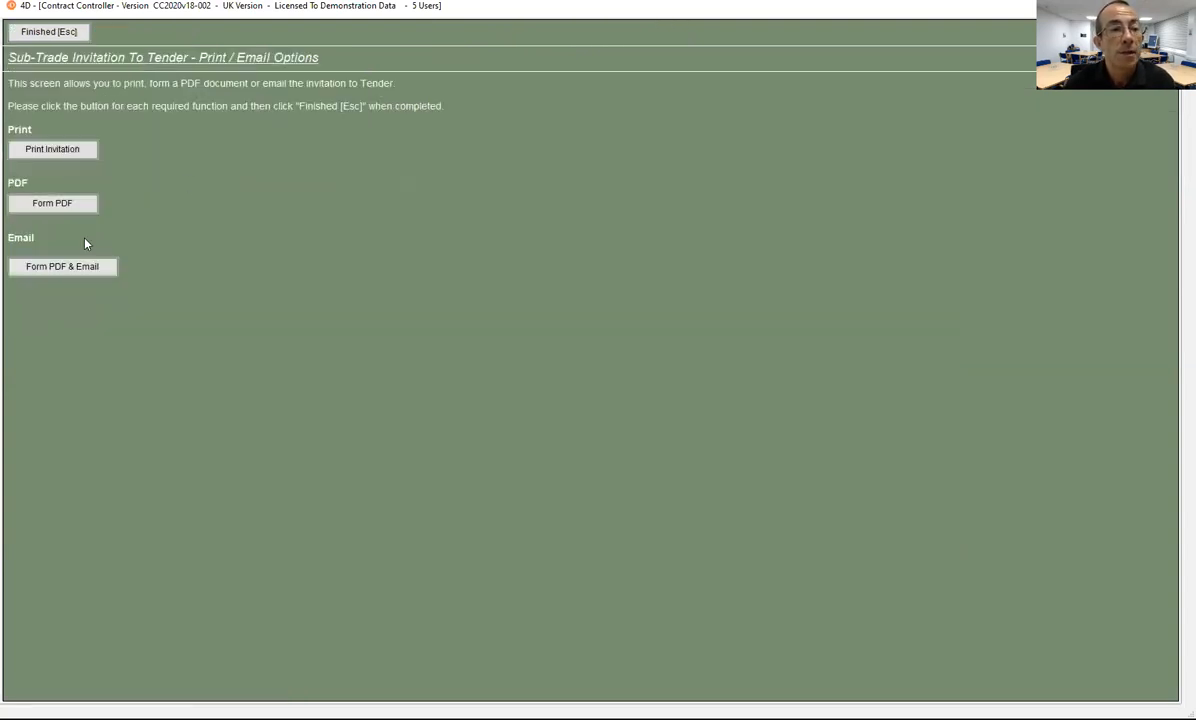
pyautogui.click(51, 270)
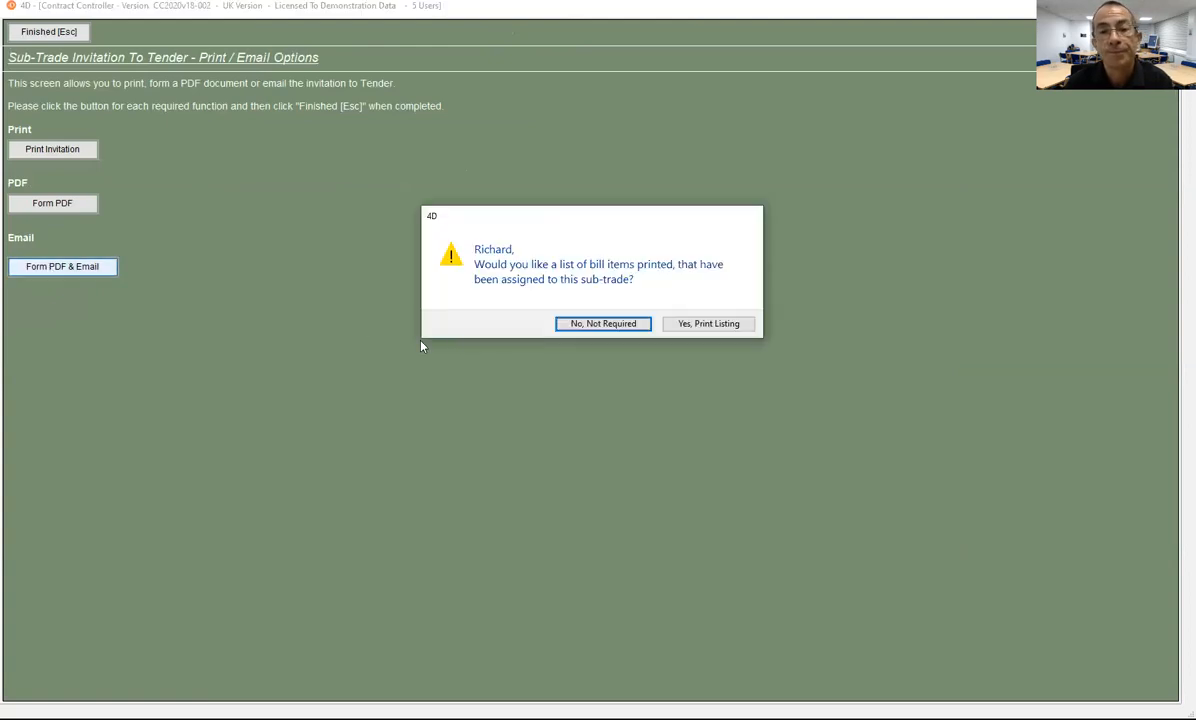
pyautogui.click(600, 324)
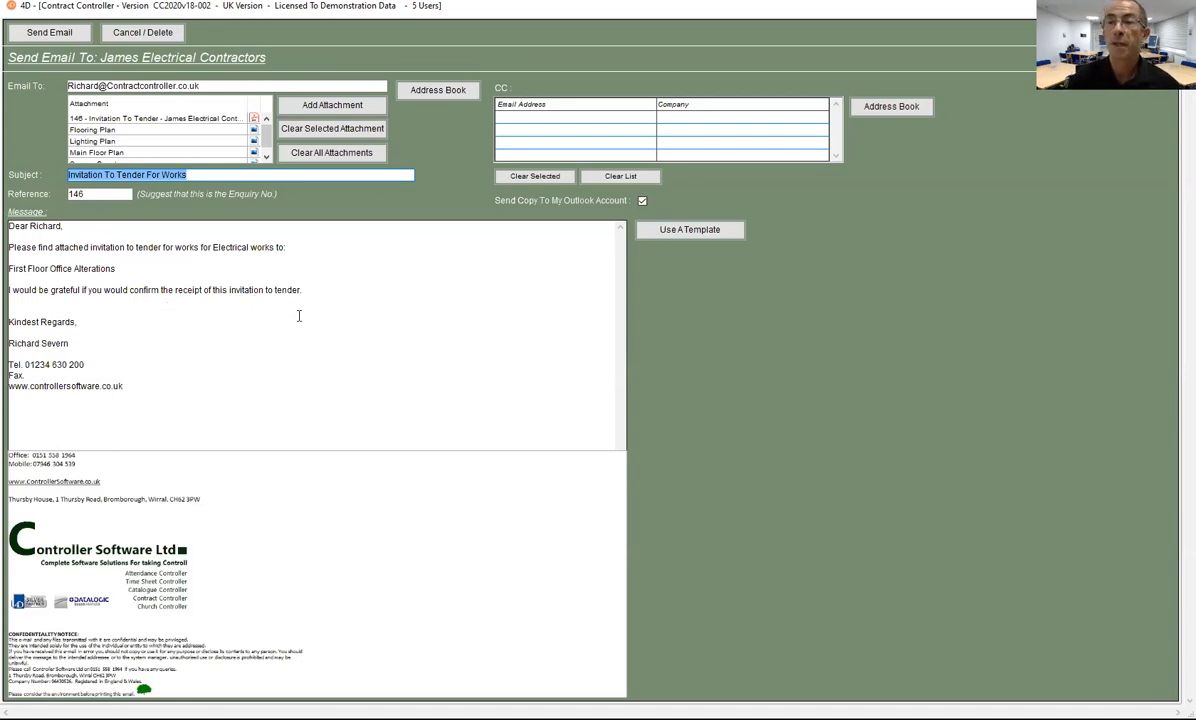
# Step: Remove the Flooring Plan attachment, then send James Electrical Contractors' tender invitation email
pyautogui.moveTo(181, 301); pyautogui.dragTo(128, 257)
pyautogui.click(94, 287)
pyautogui.click(77, 309)
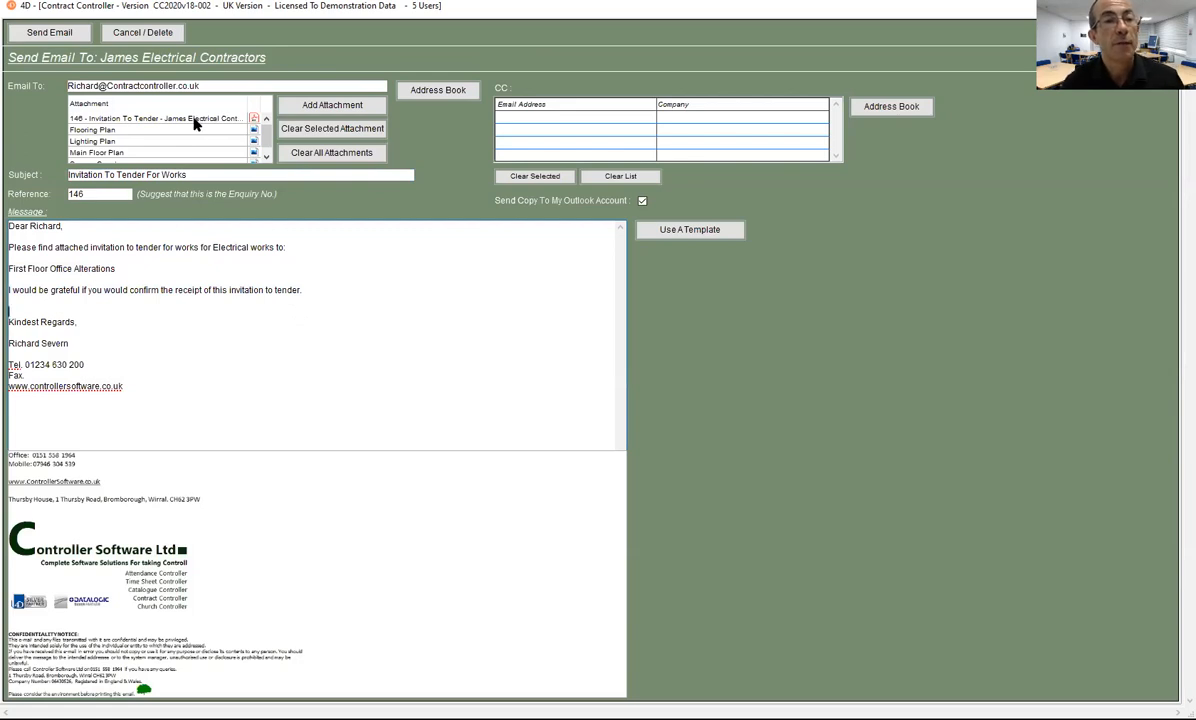
pyautogui.scroll(-1, 183, 145)
pyautogui.scroll(1, 183, 148)
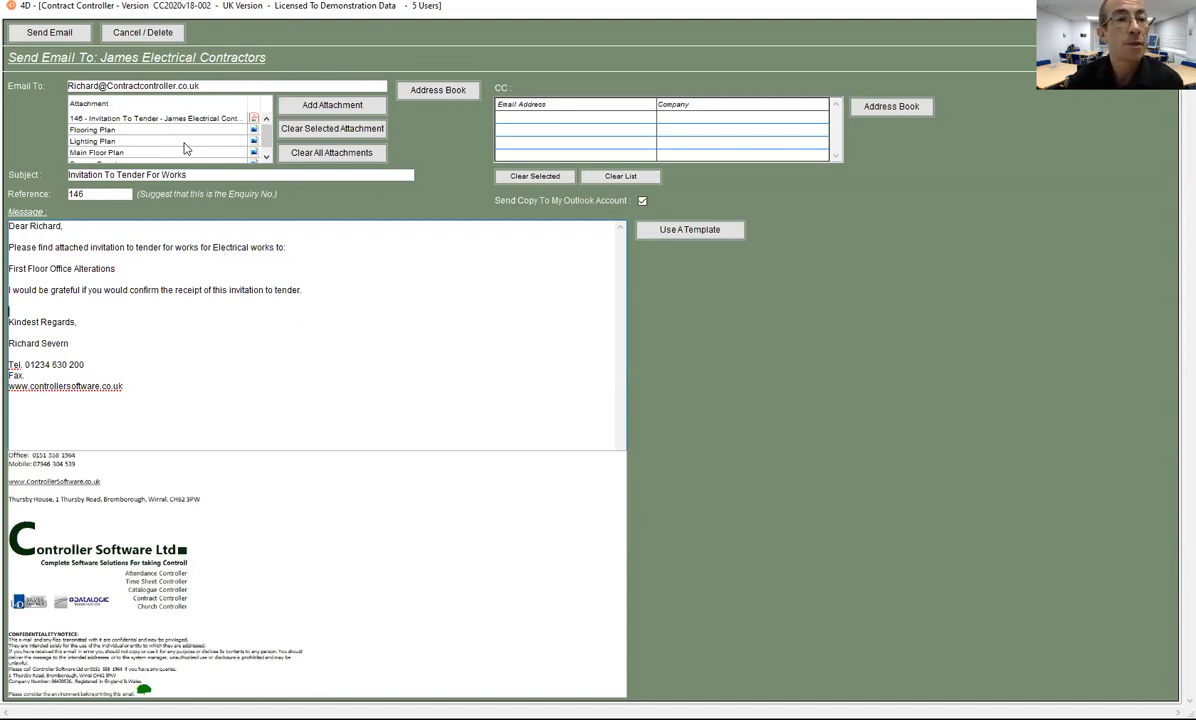
pyautogui.click(77, 131)
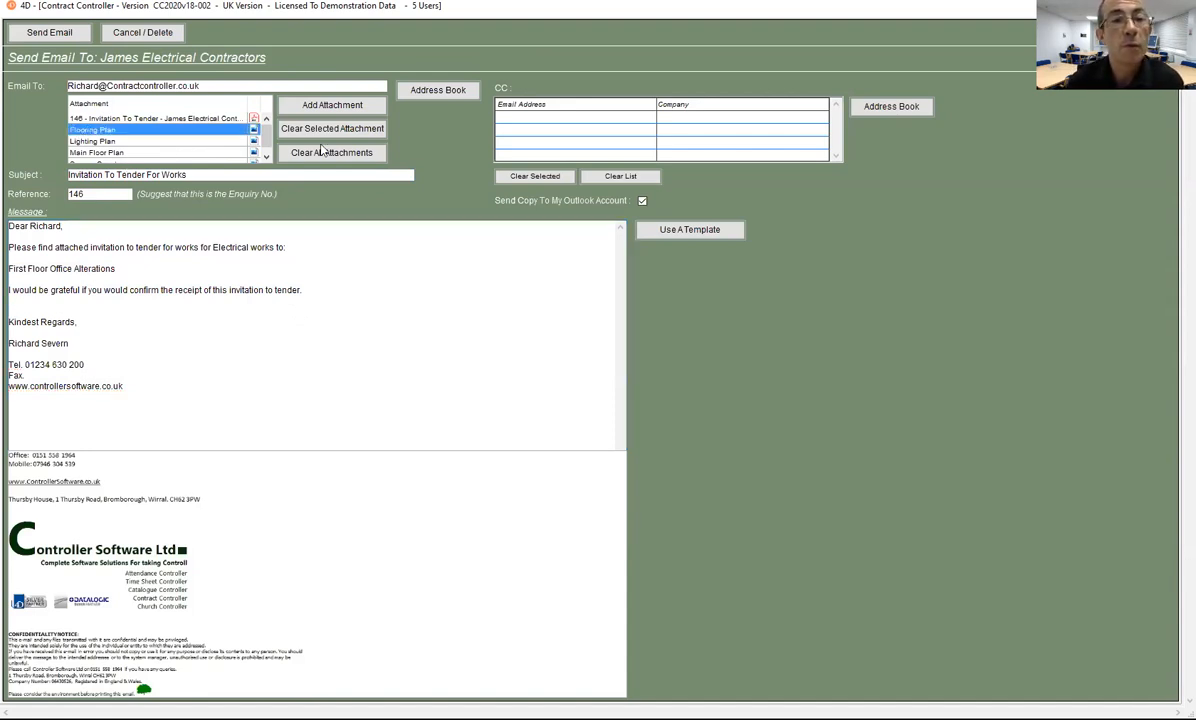
pyautogui.click(299, 131)
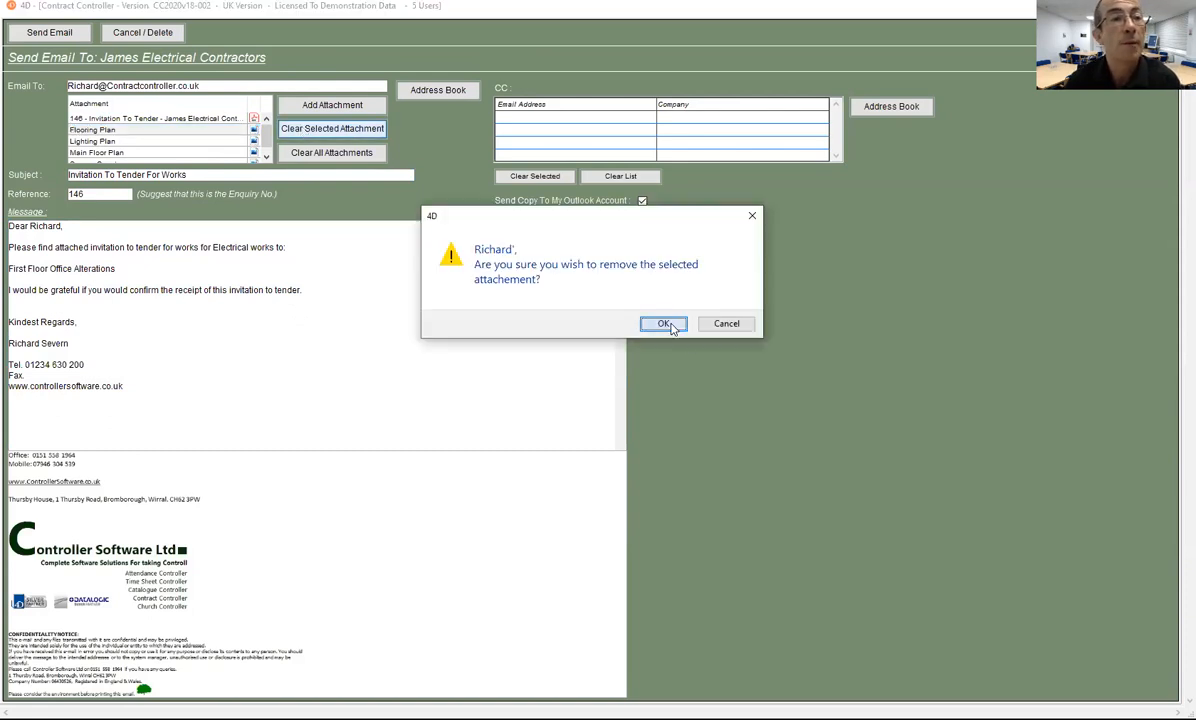
pyautogui.click(663, 324)
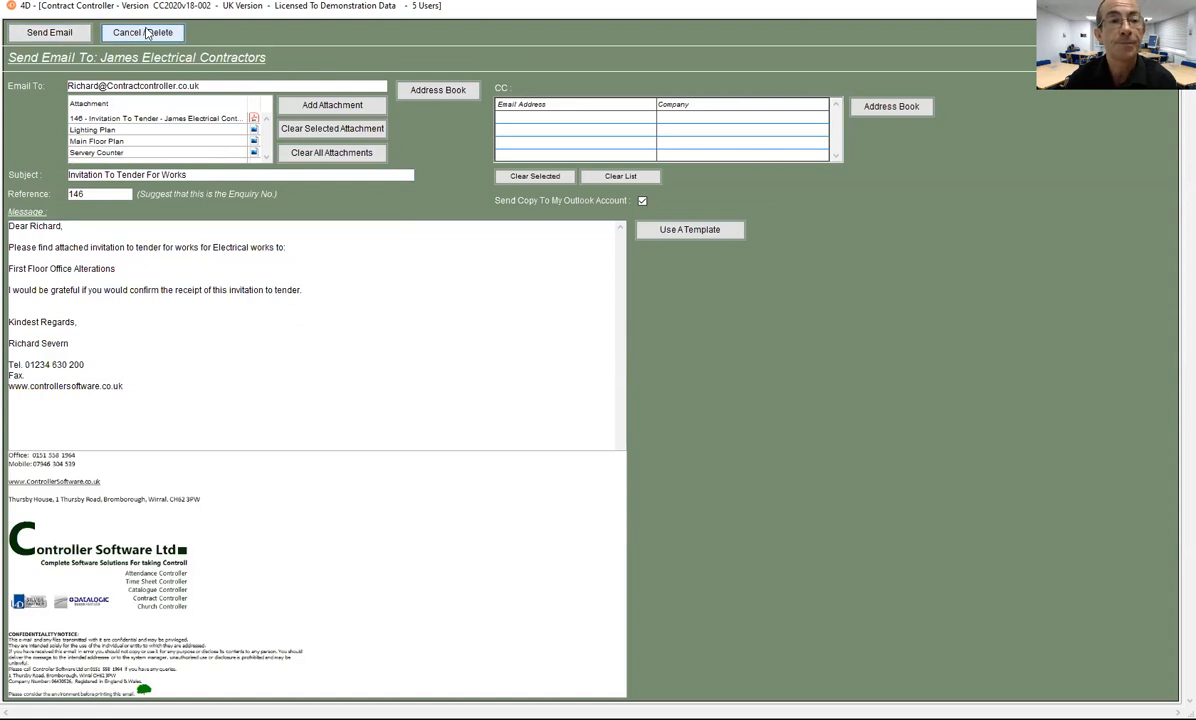
pyautogui.click(51, 32)
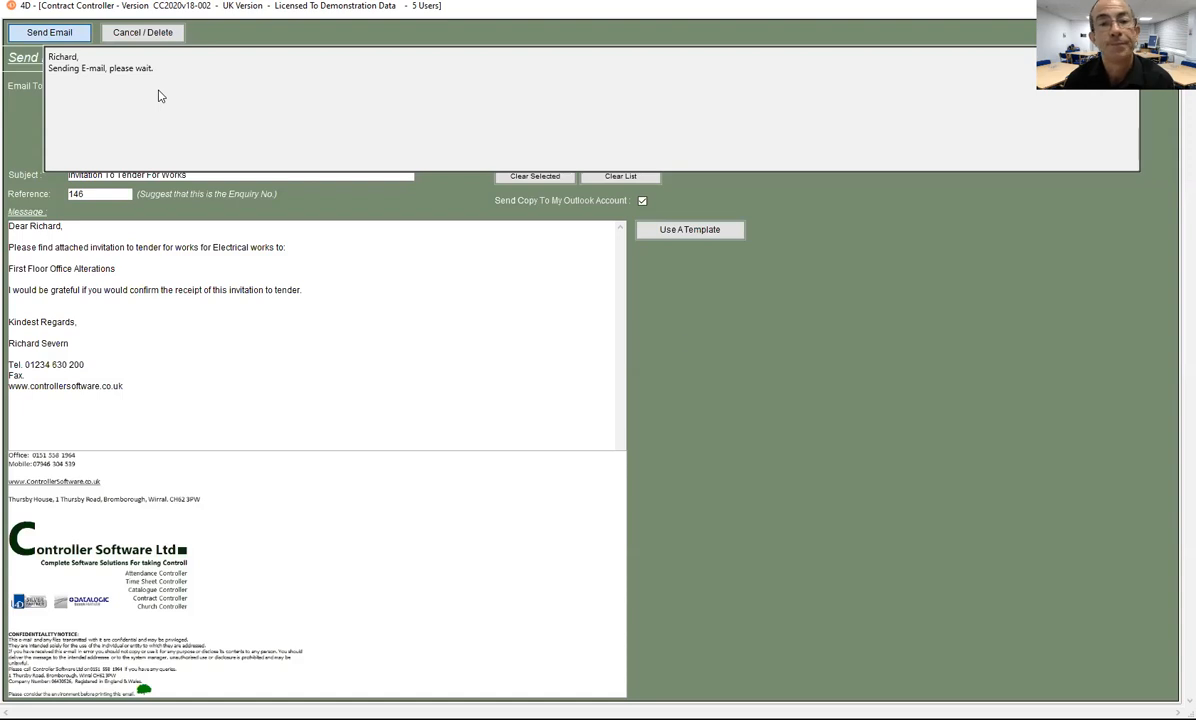
pyautogui.click(736, 307)
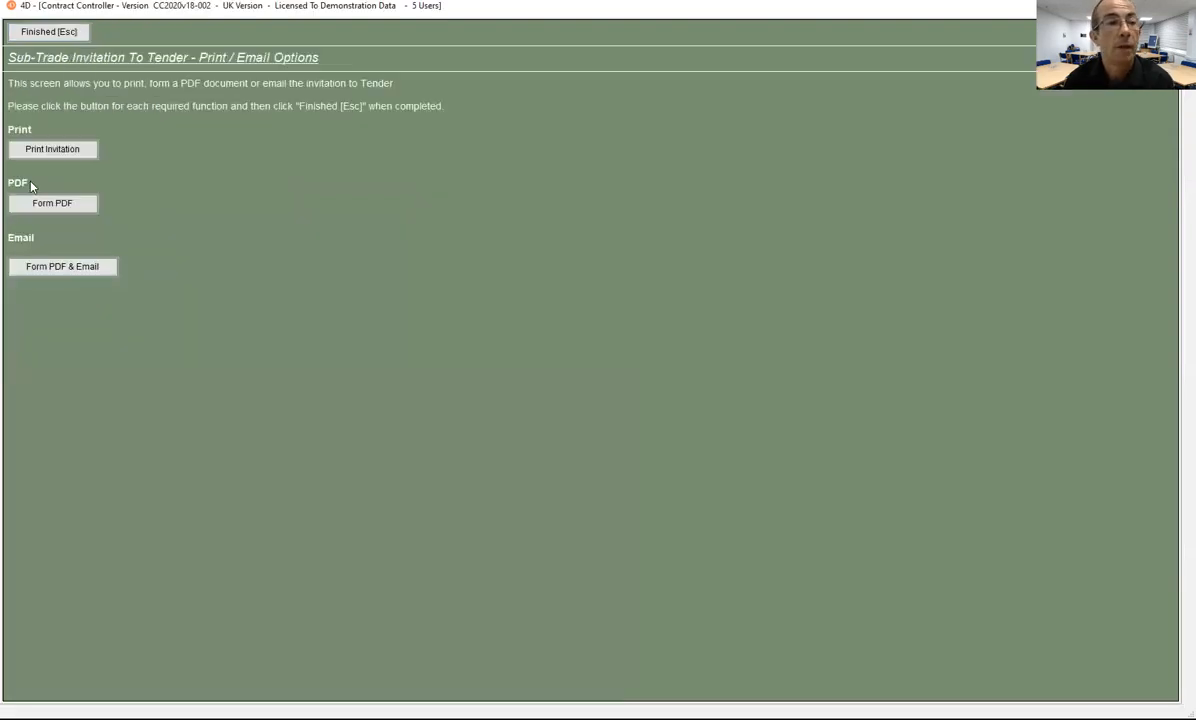
# Step: Close the invitation Print/Email Options and go to Quotation 146's Bill / Schedule Of Works
pyautogui.click(28, 33)
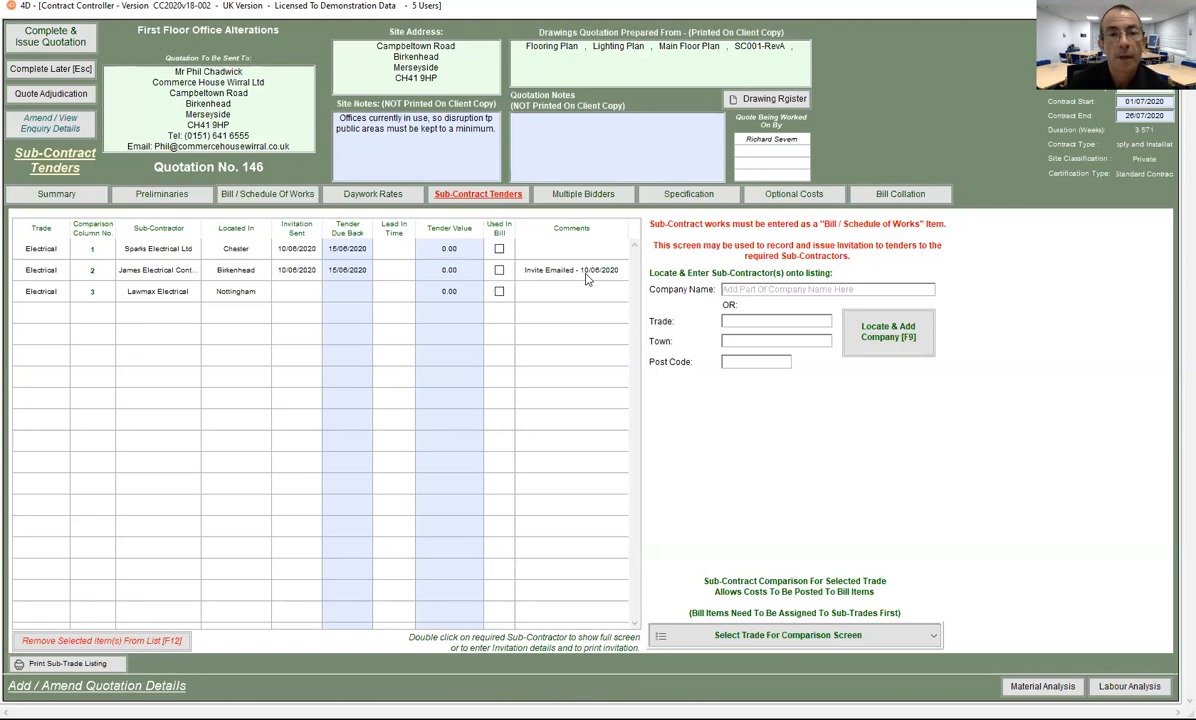
pyautogui.click(281, 196)
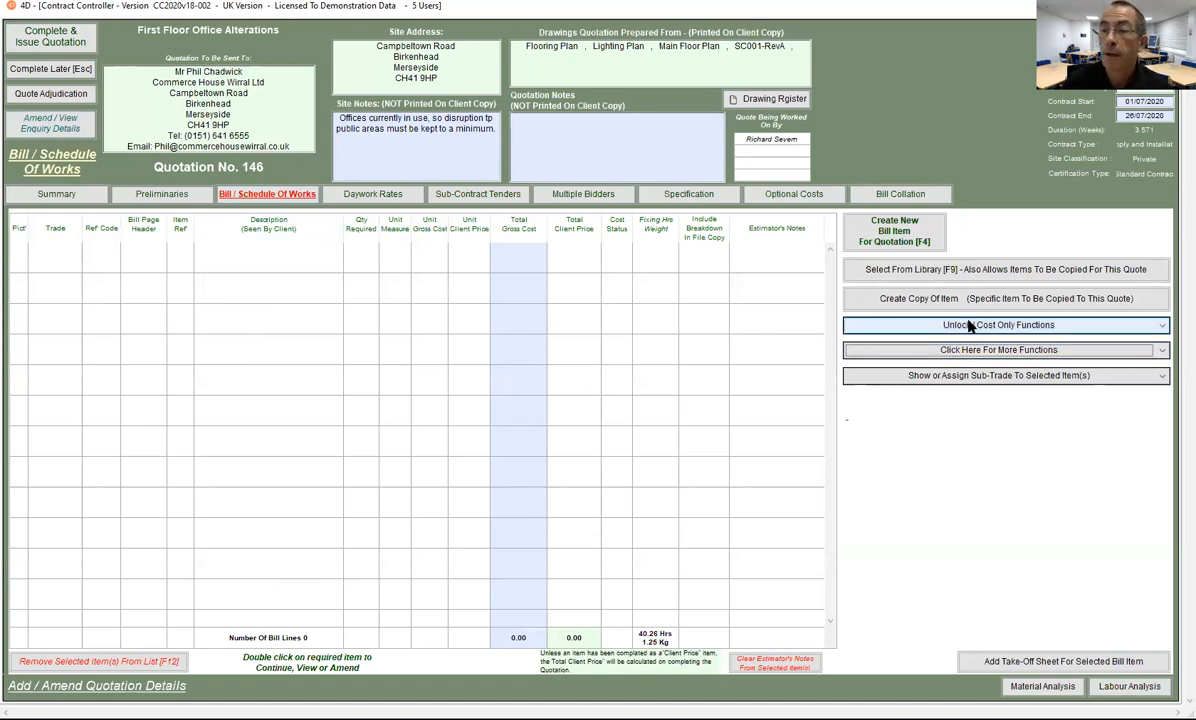
# Step: Import 'Bill Specification 03.txt' into the bill using 01 Import Bill / Schedule
pyautogui.click(912, 350)
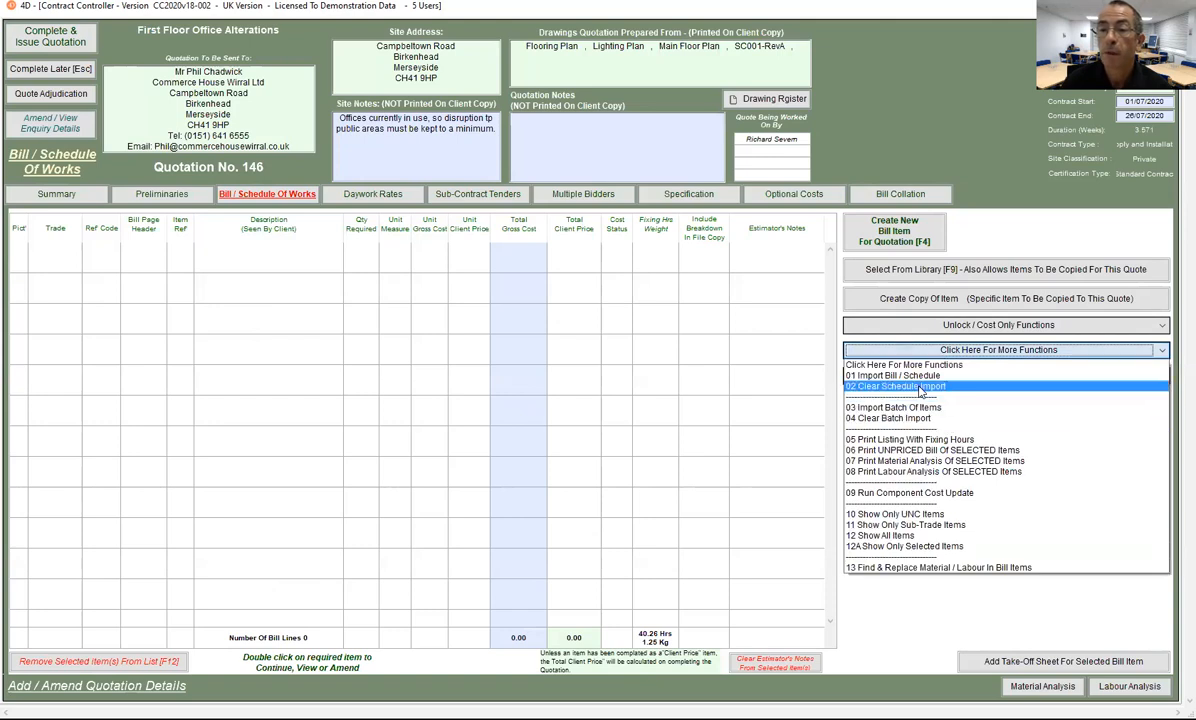
pyautogui.click(893, 376)
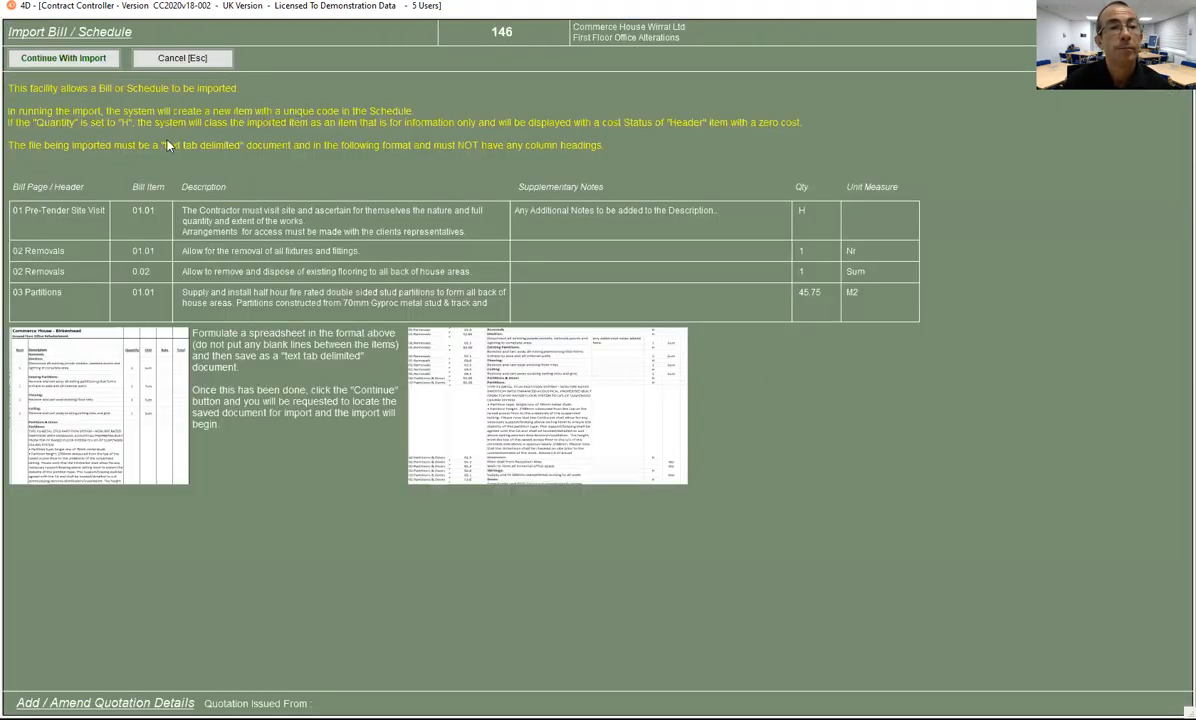
pyautogui.click(62, 58)
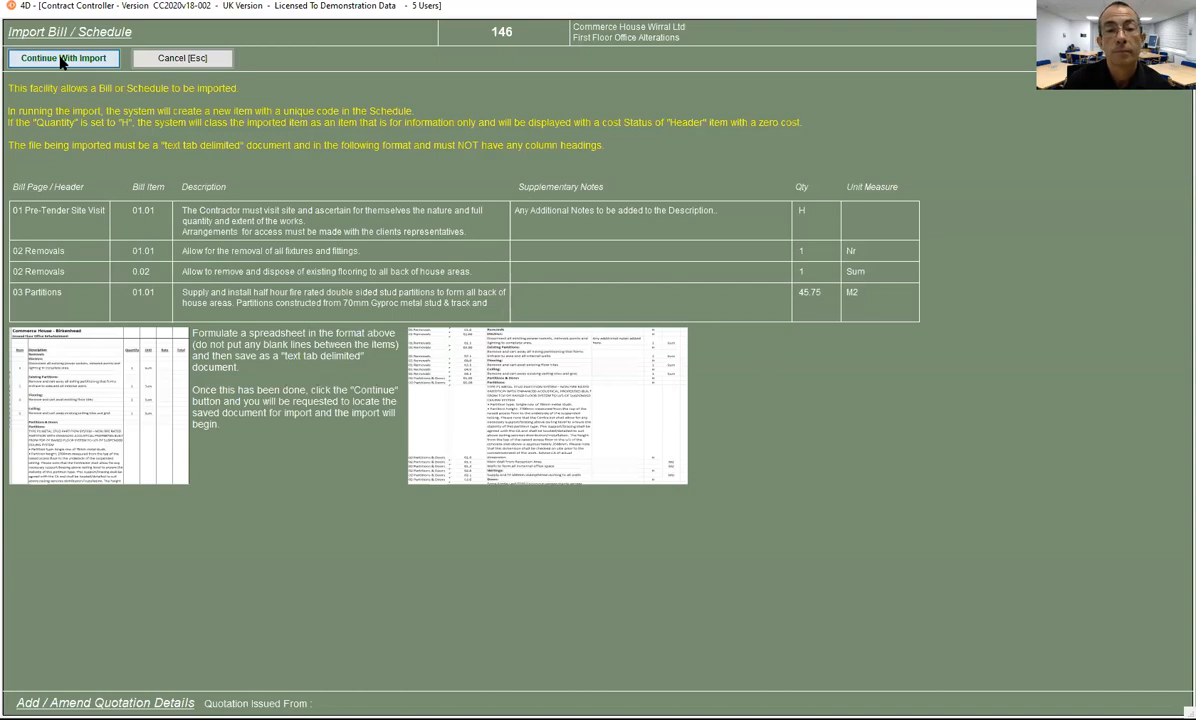
pyautogui.click(440, 295)
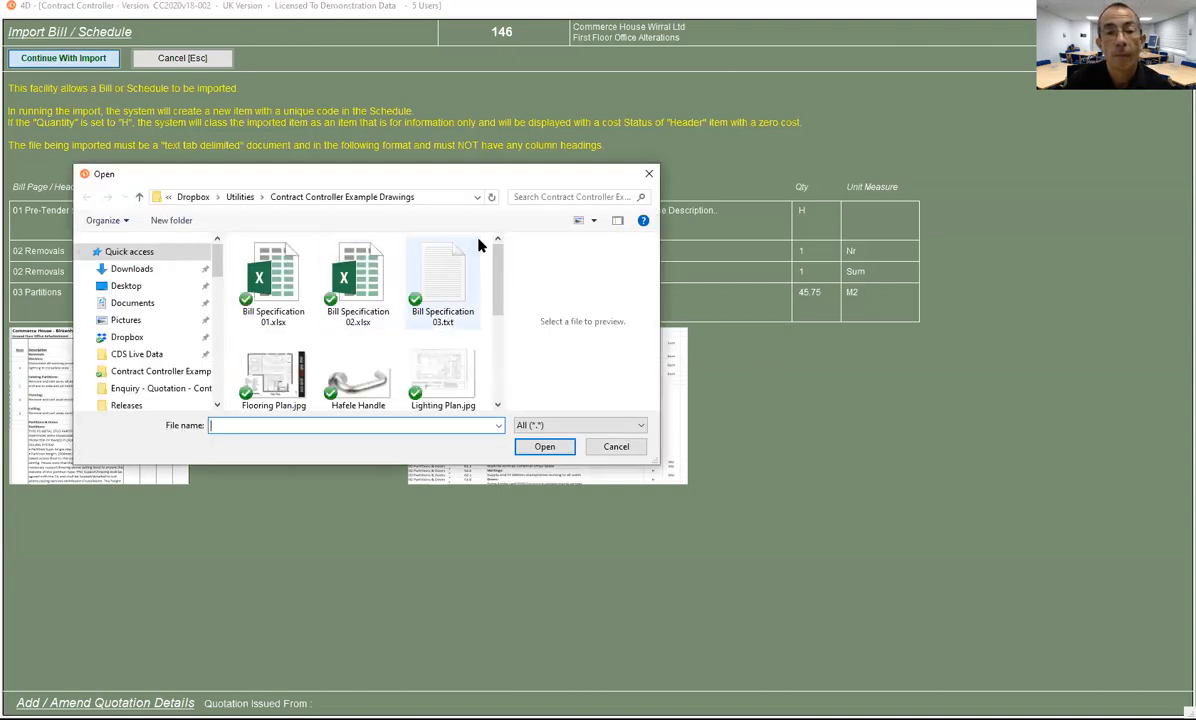
pyautogui.click(545, 452)
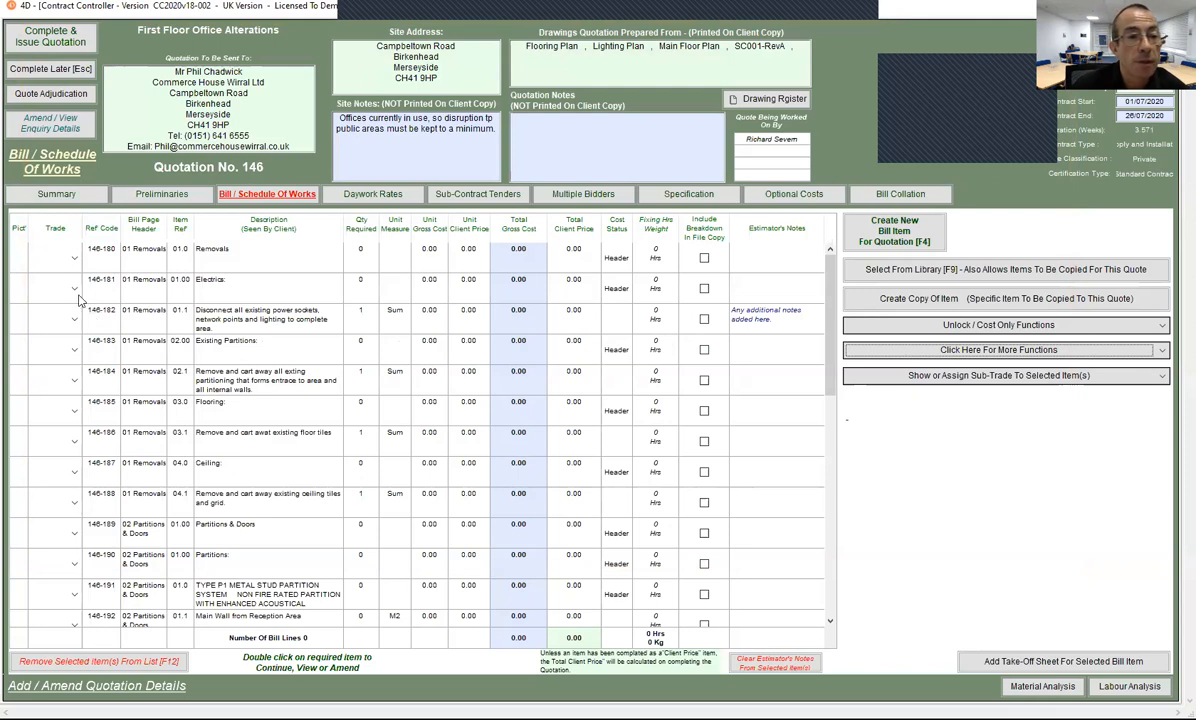
# Step: Assign the Electrical sub-trade to rows 146-181–146-182 and the 03 Electrical rows 146-198–146-202
pyautogui.click(213, 282)
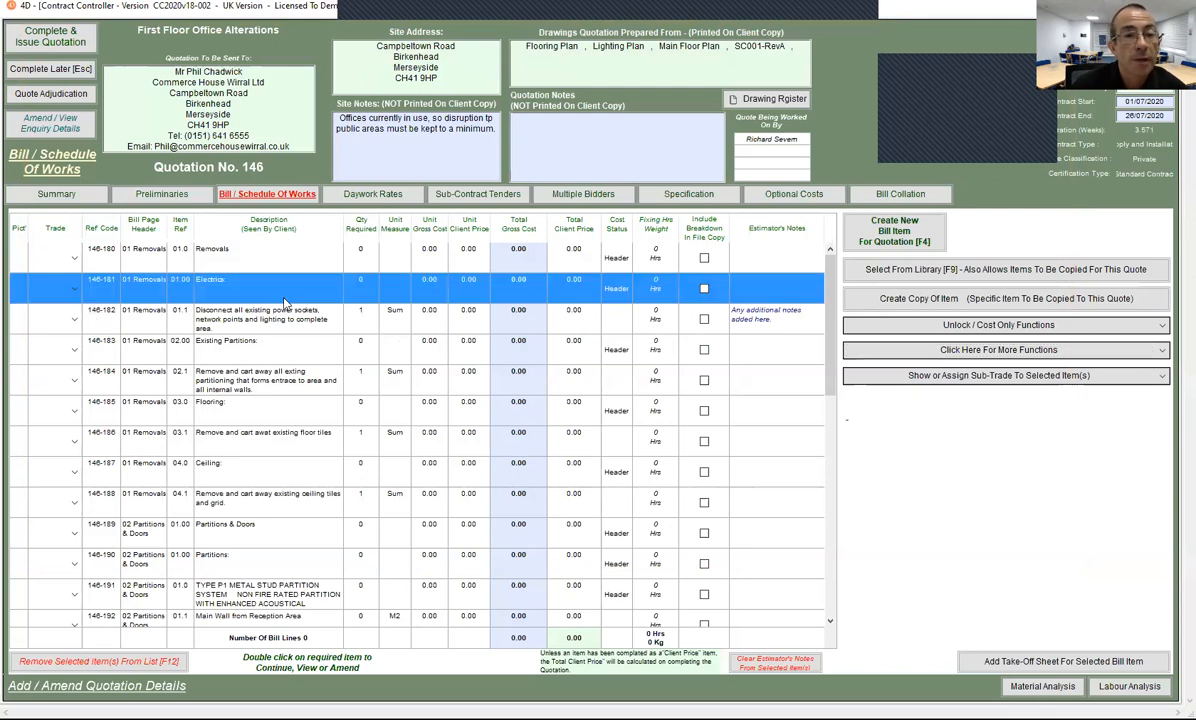
pyautogui.keyDown('shift'); pyautogui.click(238, 321); pyautogui.keyUp('shift')
pyautogui.scroll(-3, 270, 418)
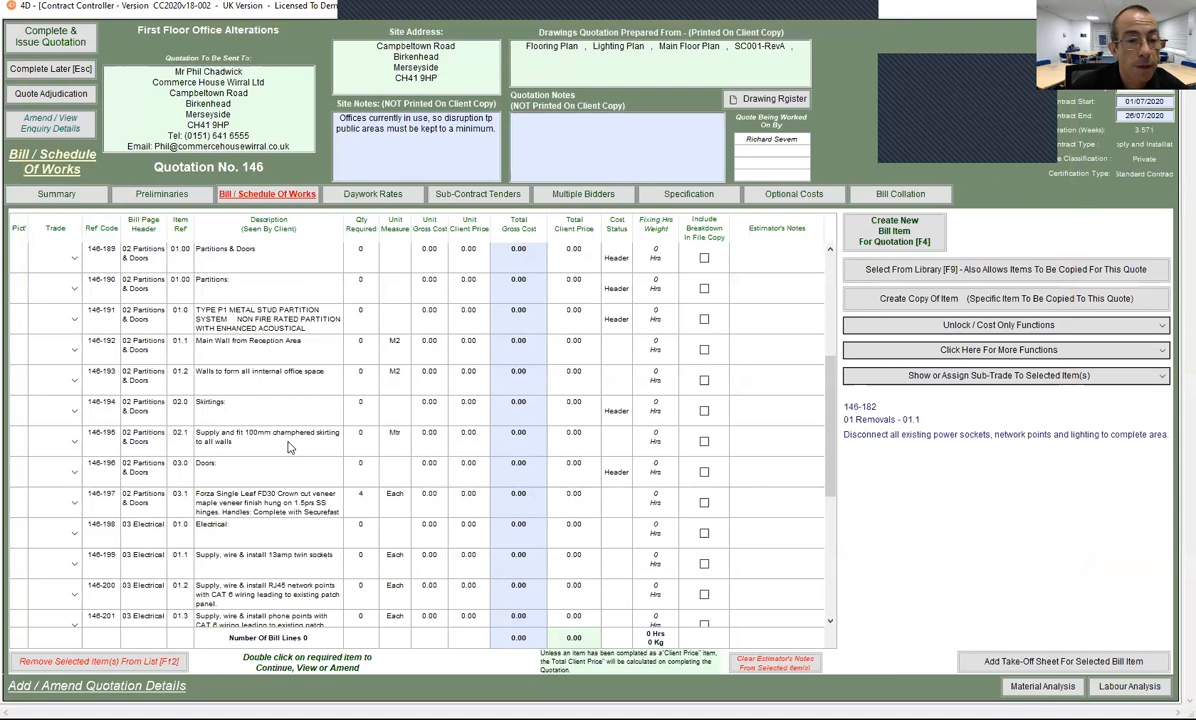
pyautogui.click(222, 526)
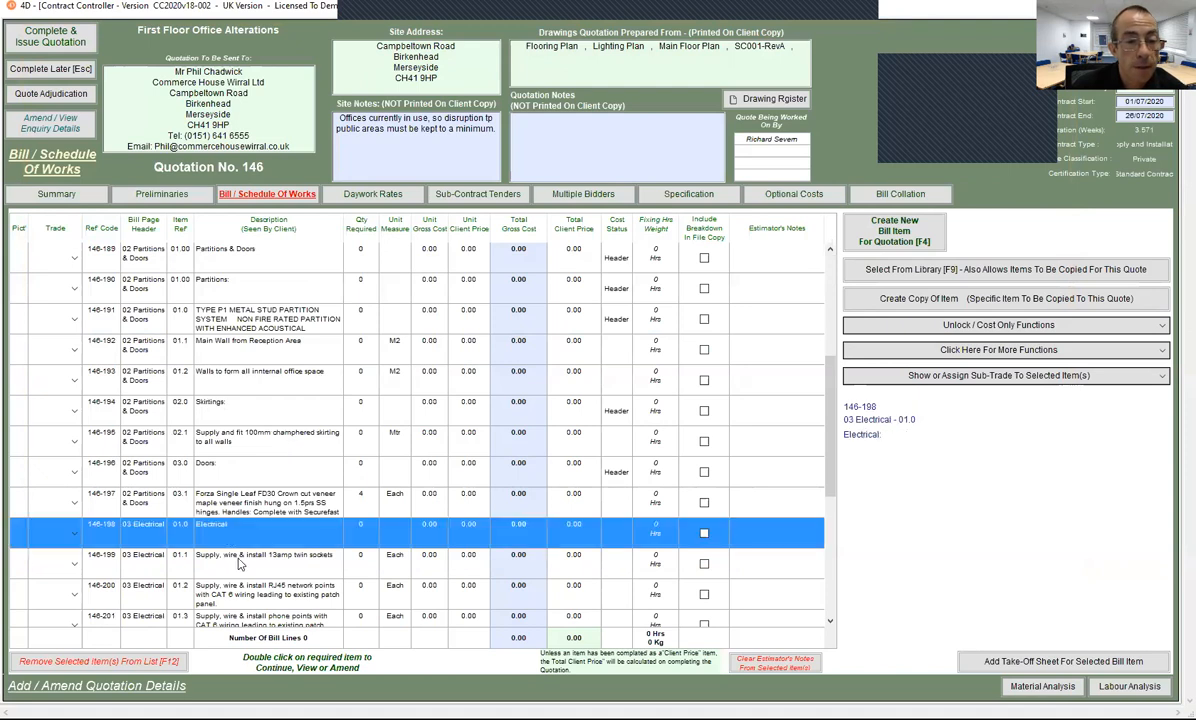
pyautogui.keyDown('shift'); pyautogui.click(225, 572); pyautogui.keyUp('shift')
pyautogui.keyDown('shift'); pyautogui.click(152, 592); pyautogui.keyUp('shift')
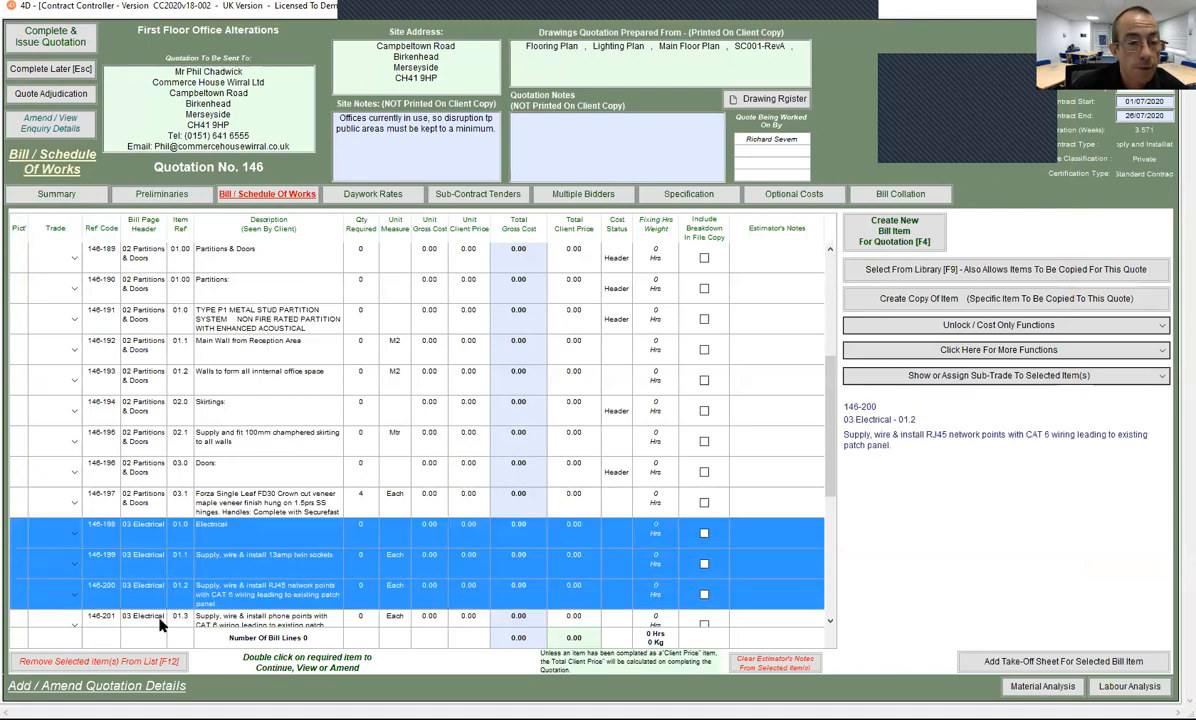
pyautogui.scroll(-3, 253, 575)
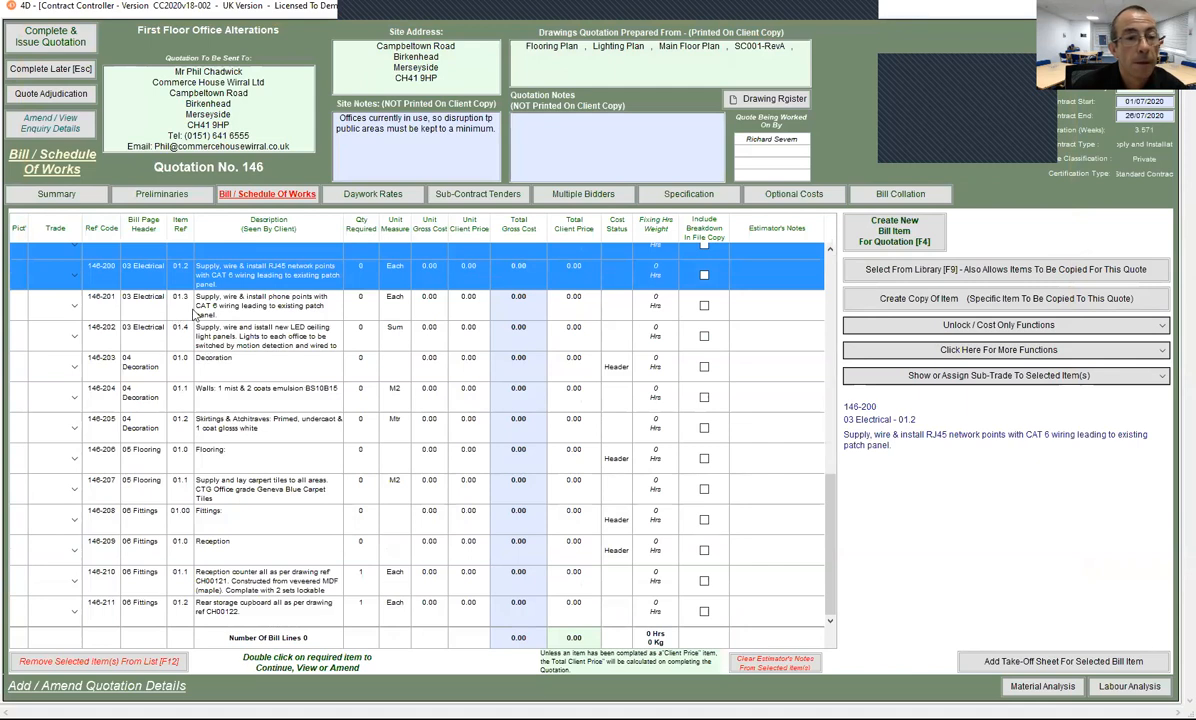
pyautogui.keyDown('shift'); pyautogui.click(214, 312); pyautogui.keyUp('shift')
pyautogui.keyDown('shift'); pyautogui.click(218, 326); pyautogui.keyUp('shift')
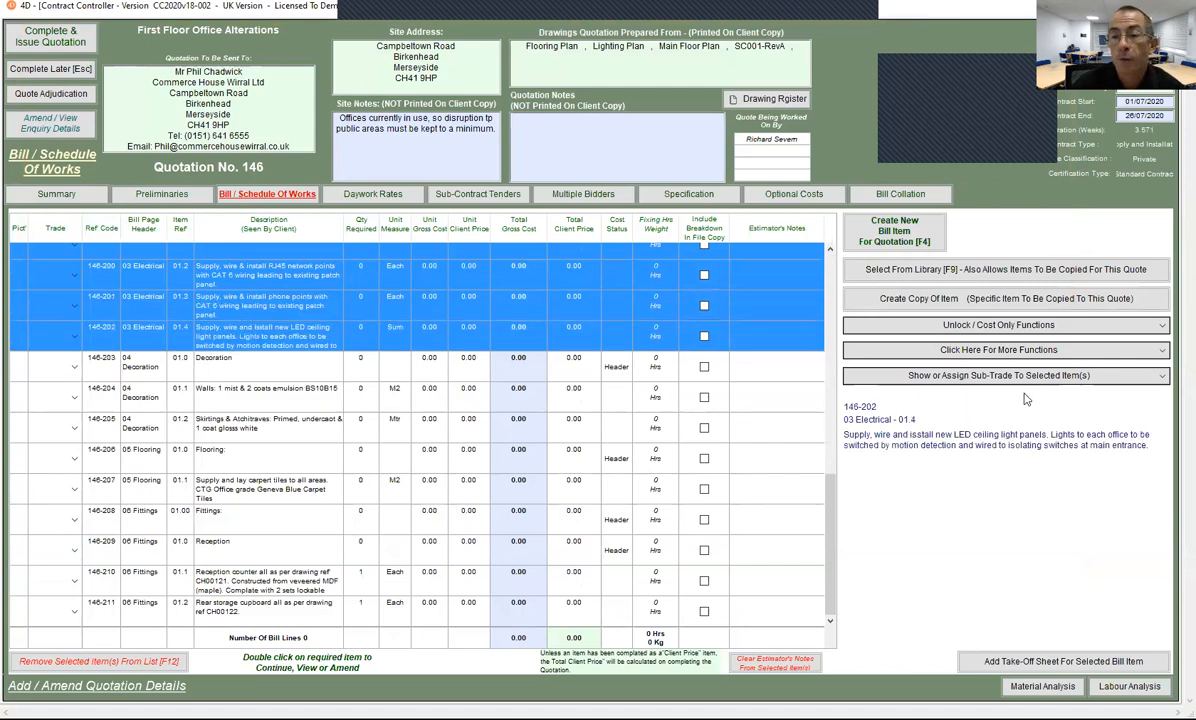
pyautogui.click(968, 378)
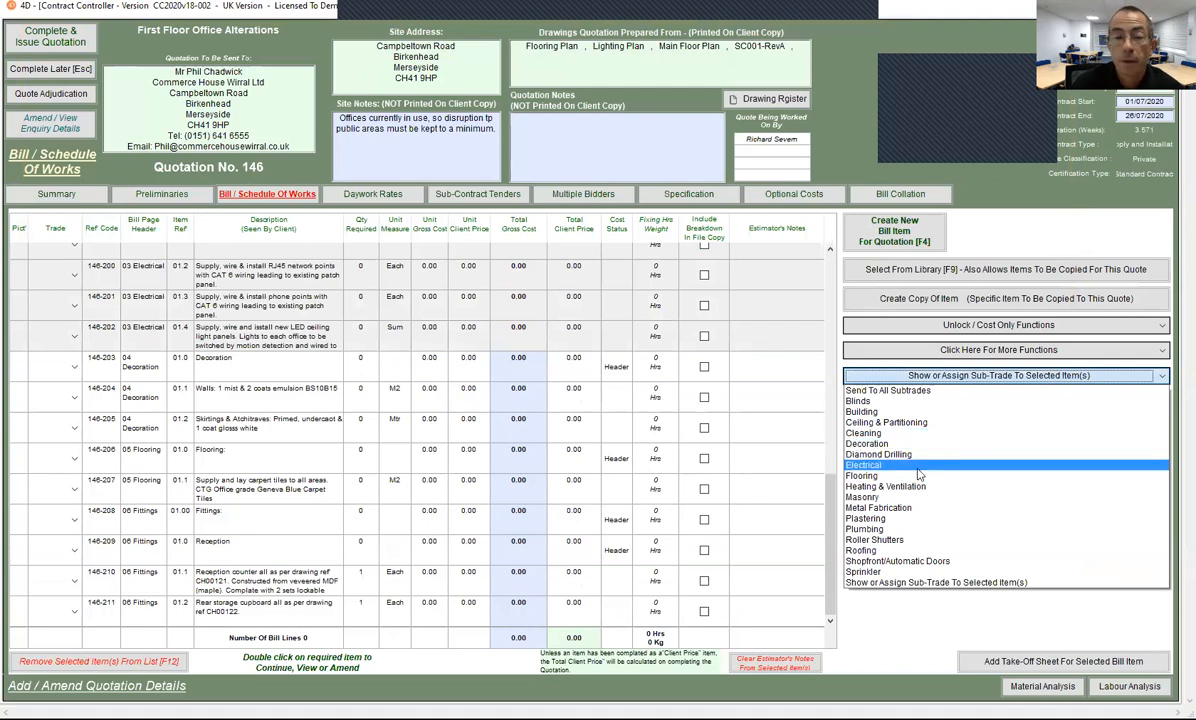
pyautogui.click(916, 466)
pyautogui.scroll(10, 560, 395)
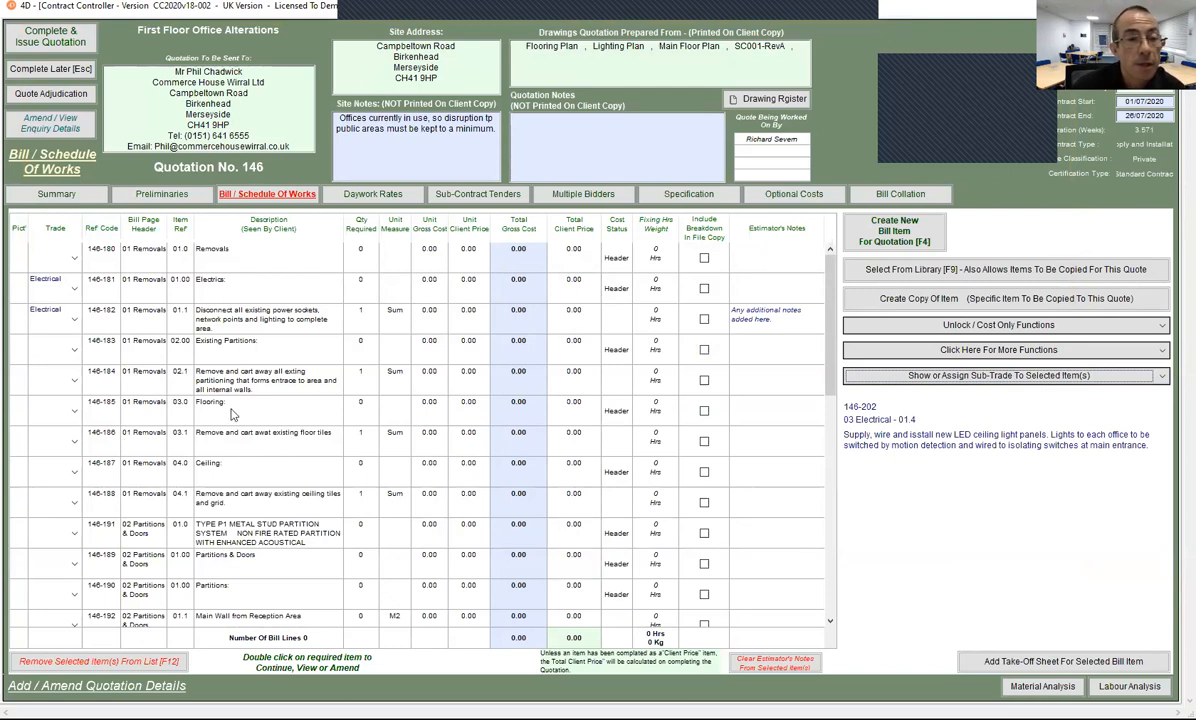
# Step: Set the trade of rows 146-185 and 146-186 to Flooring
pyautogui.click(73, 411)
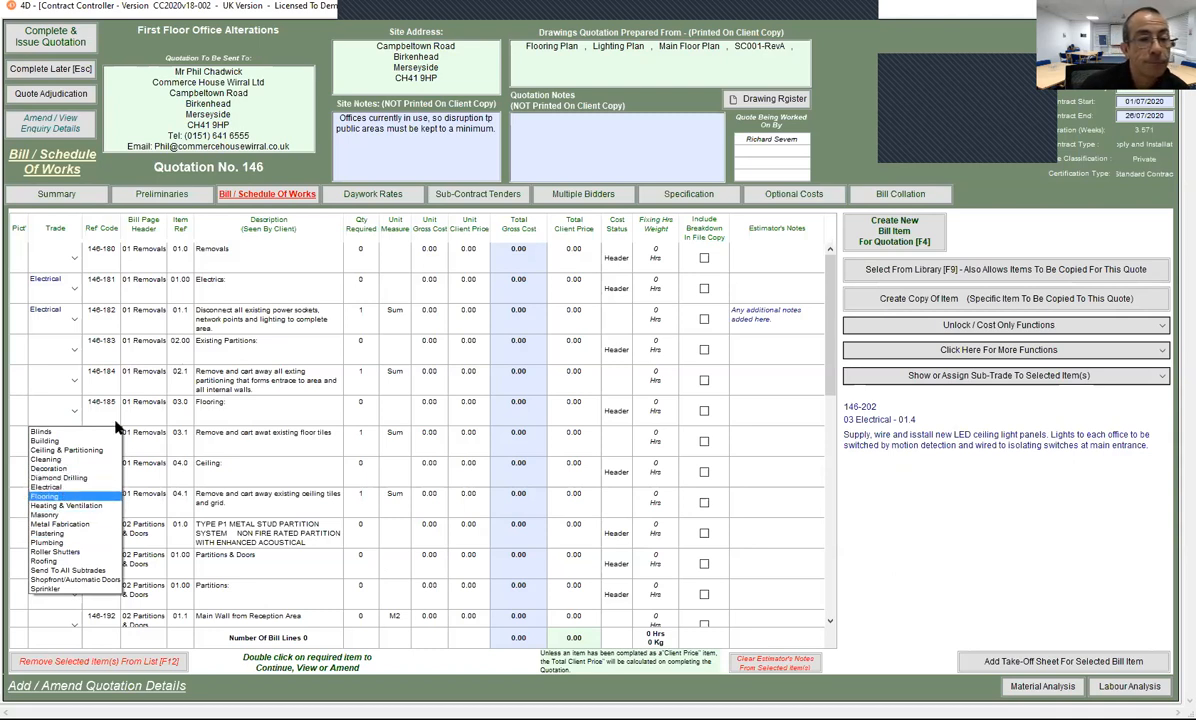
pyautogui.click(63, 496)
pyautogui.click(72, 438)
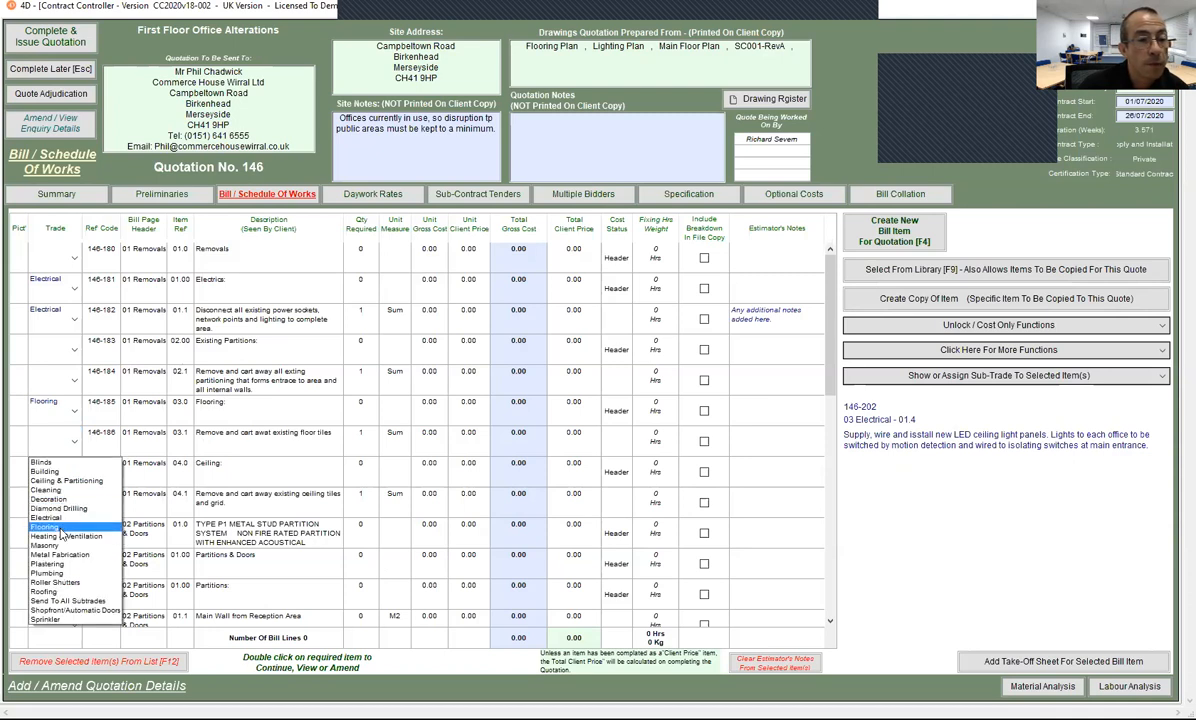
pyautogui.click(60, 531)
# Step: Assign Flooring to the 05 Flooring rows 146-206 and 146-207
pyautogui.scroll(-7, 231, 452)
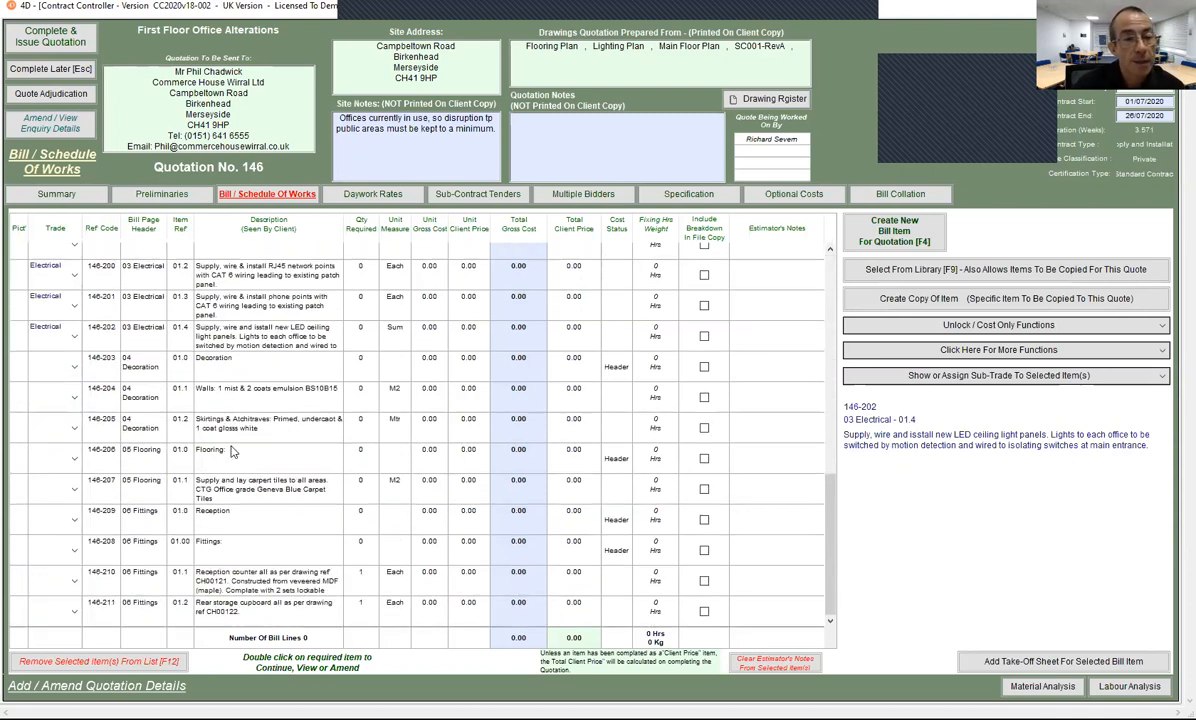
pyautogui.click(223, 456)
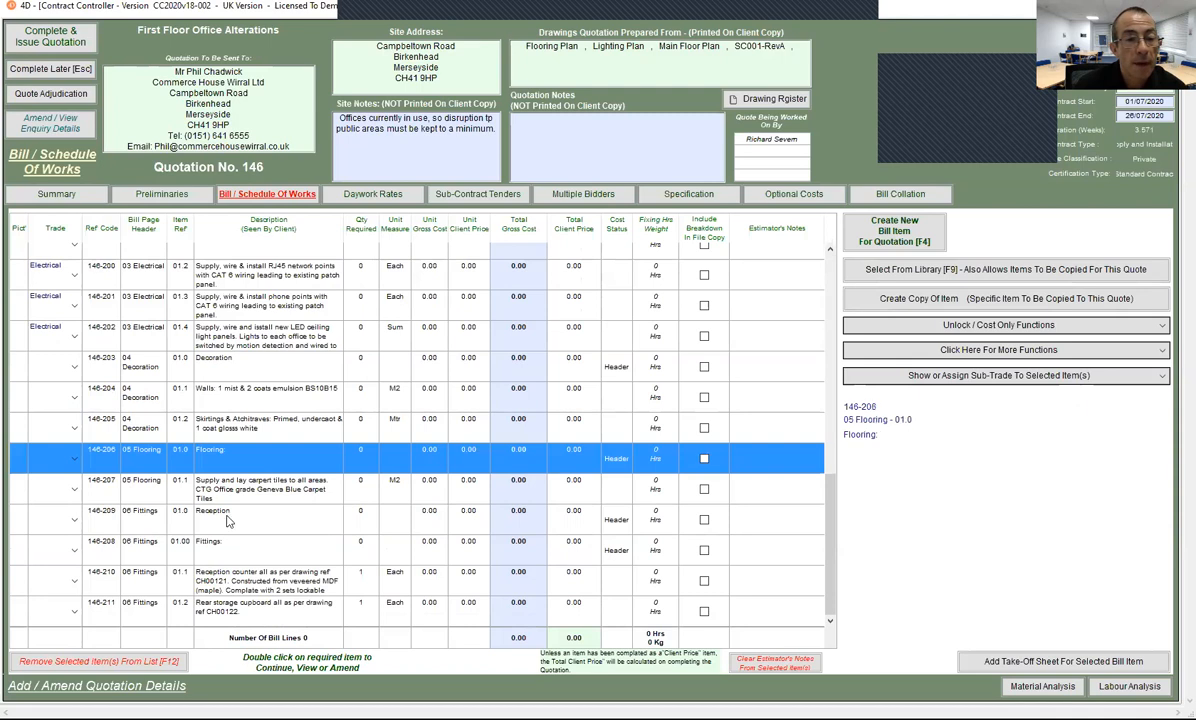
pyautogui.keyDown('shift'); pyautogui.click(231, 487); pyautogui.keyUp('shift')
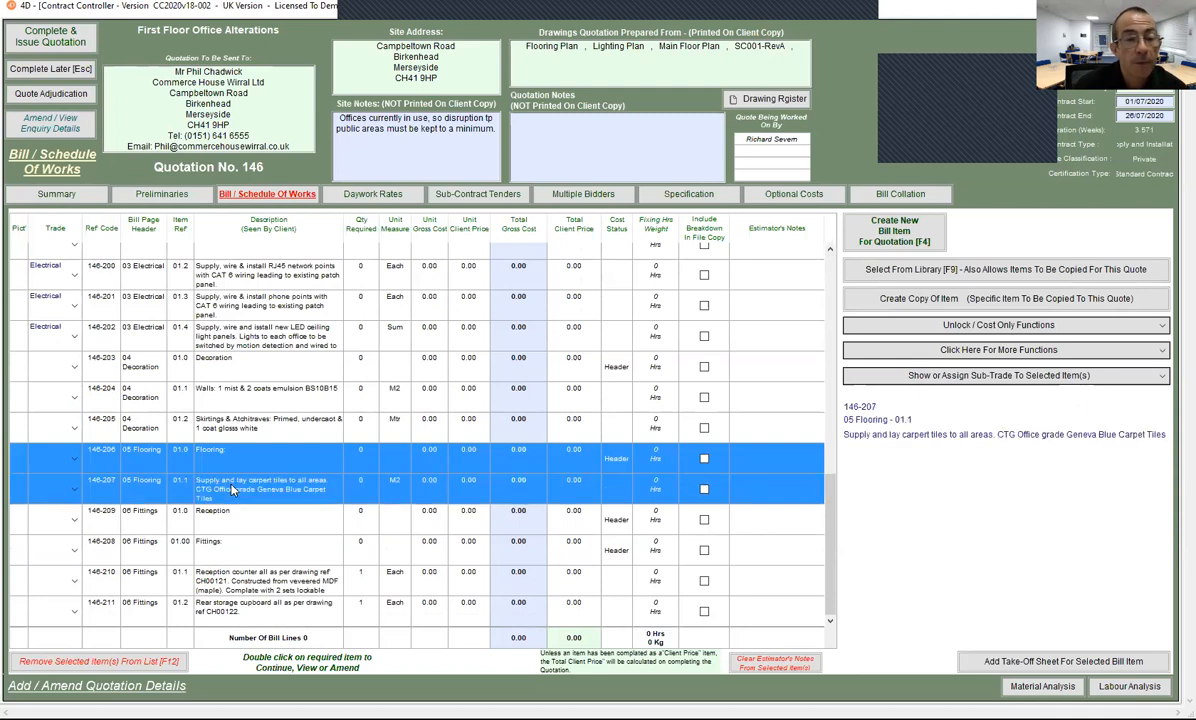
pyautogui.click(999, 379)
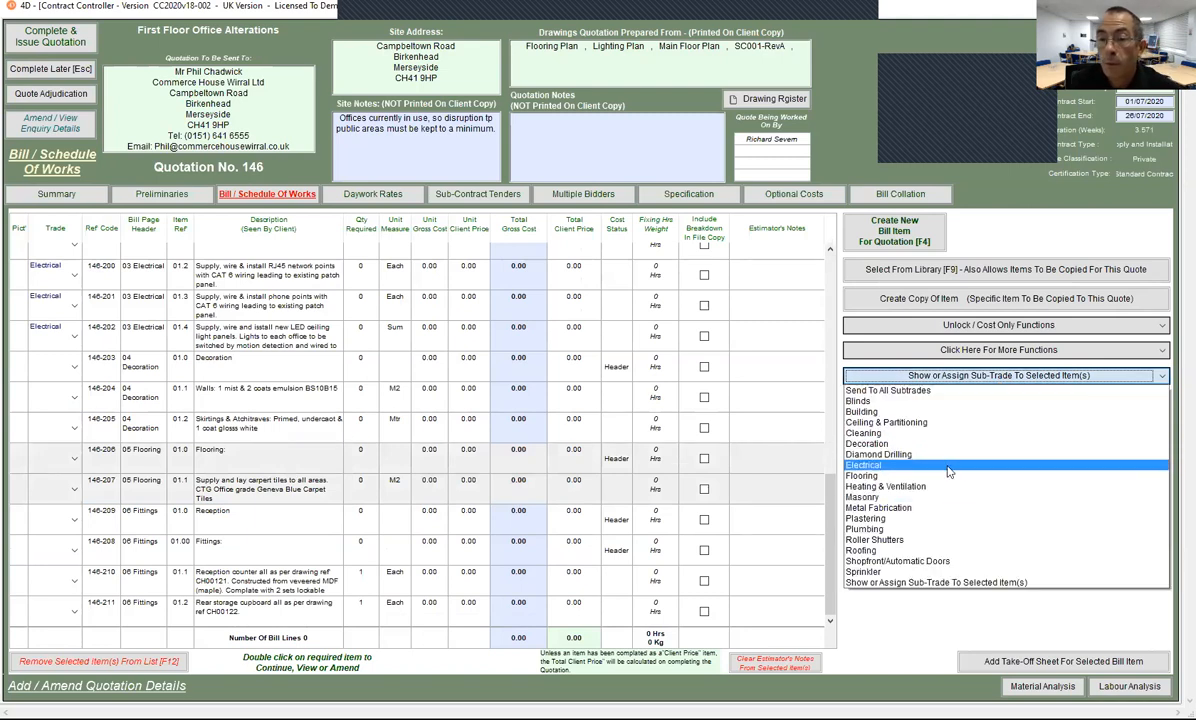
pyautogui.click(950, 479)
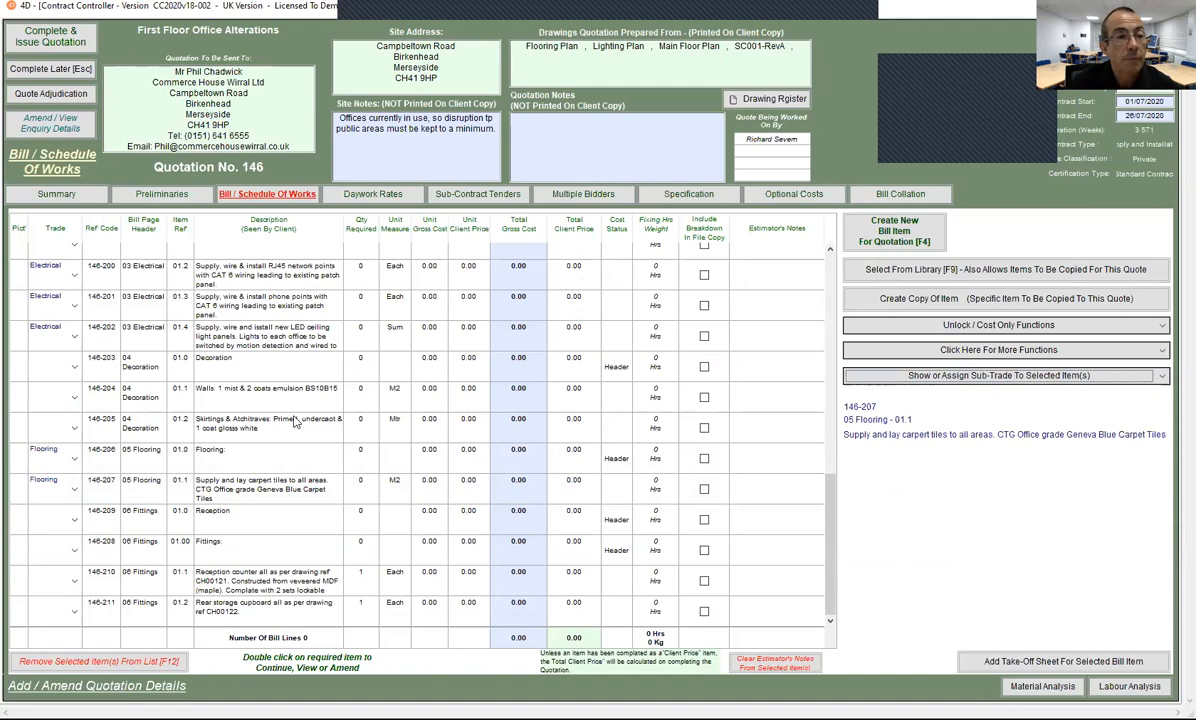
pyautogui.scroll(-7, 303, 413)
pyautogui.scroll(7, 287, 428)
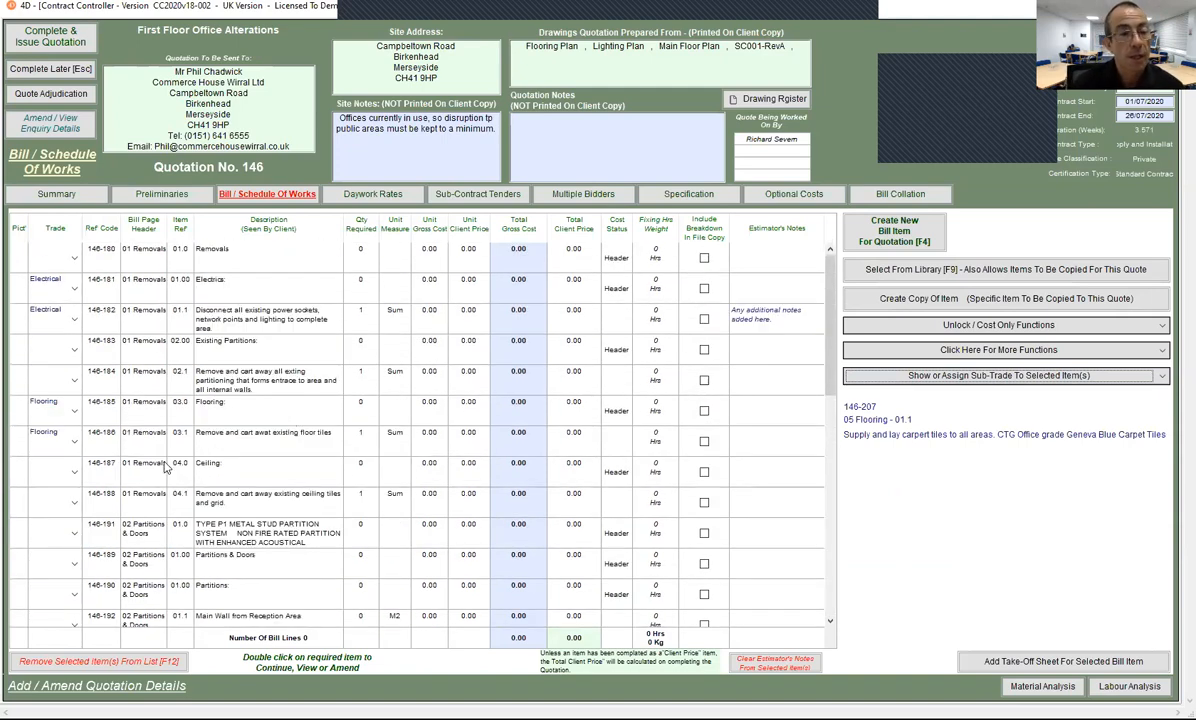
pyautogui.scroll(-4, 165, 448)
pyautogui.scroll(4, 175, 440)
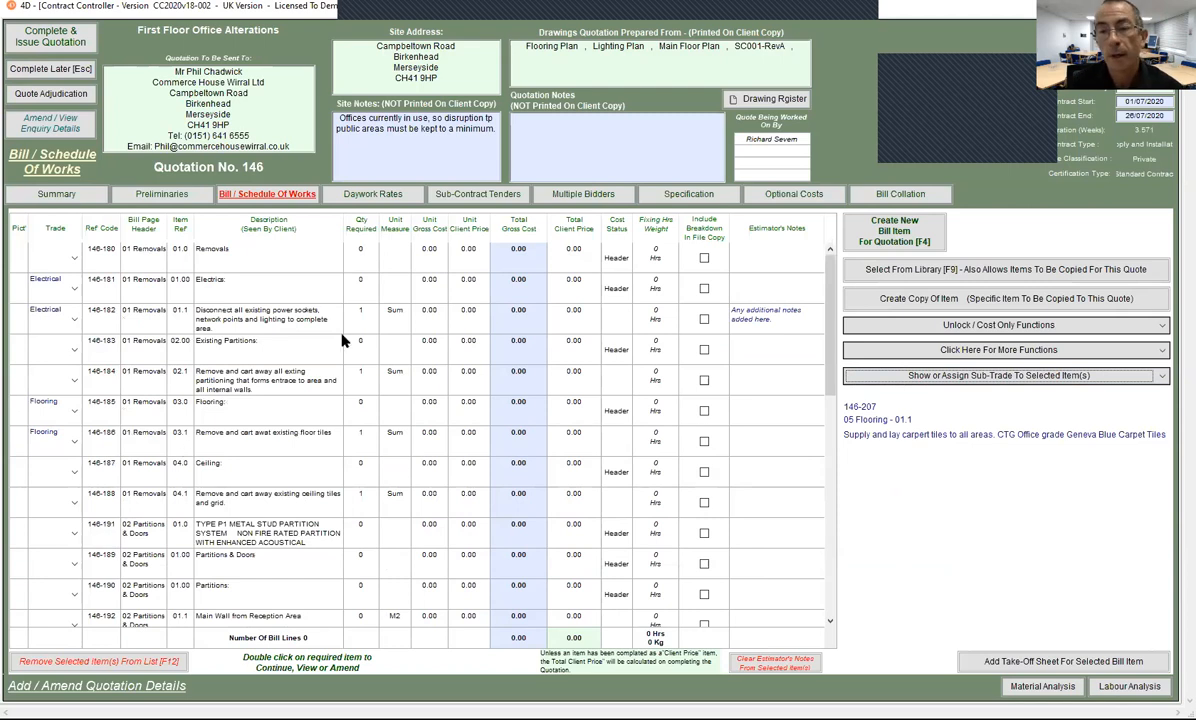
# Step: Filter the bill of works to show only the Electrical sub-trade items
pyautogui.click(995, 375)
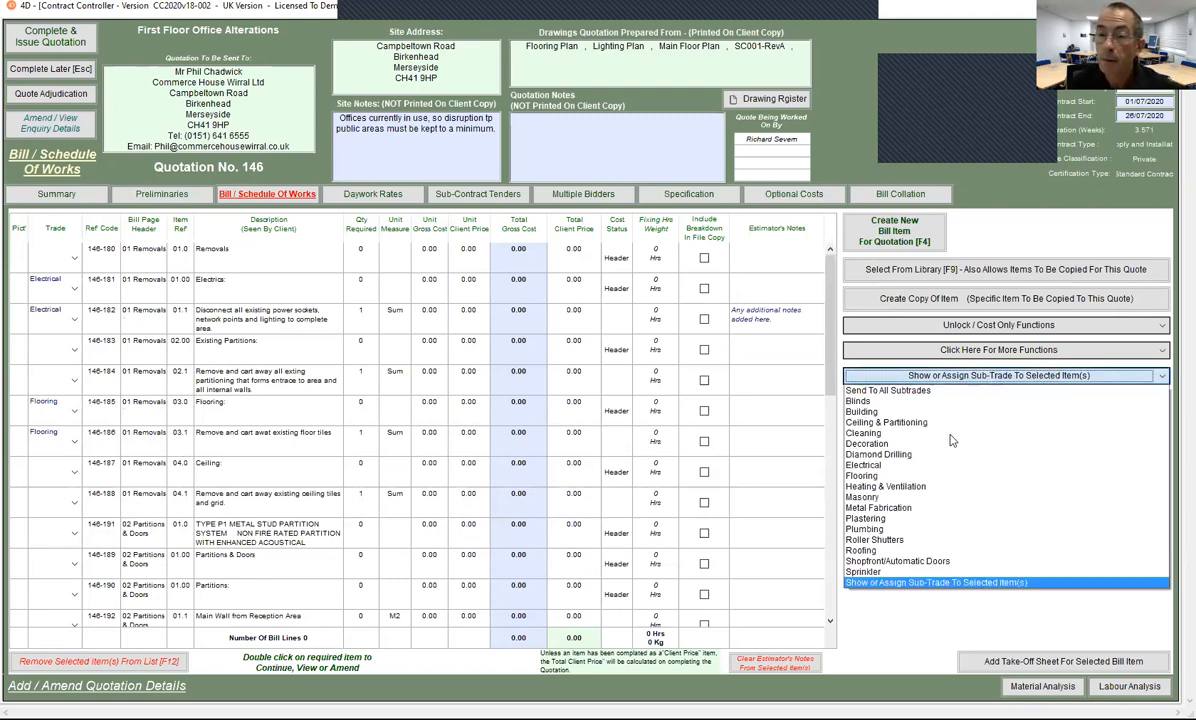
pyautogui.click(883, 466)
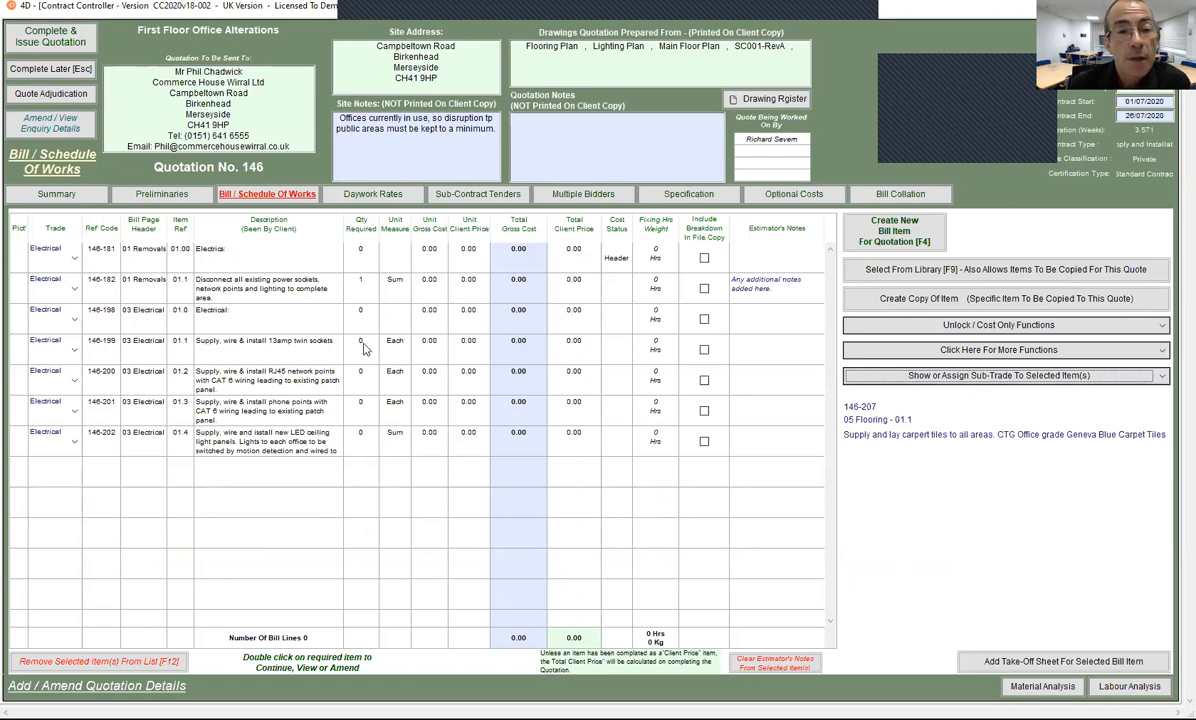
# Step: Fill Qty Required with 15, 9, 7 and 1 on rows 146-199 through 146-202
pyautogui.click(363, 347)
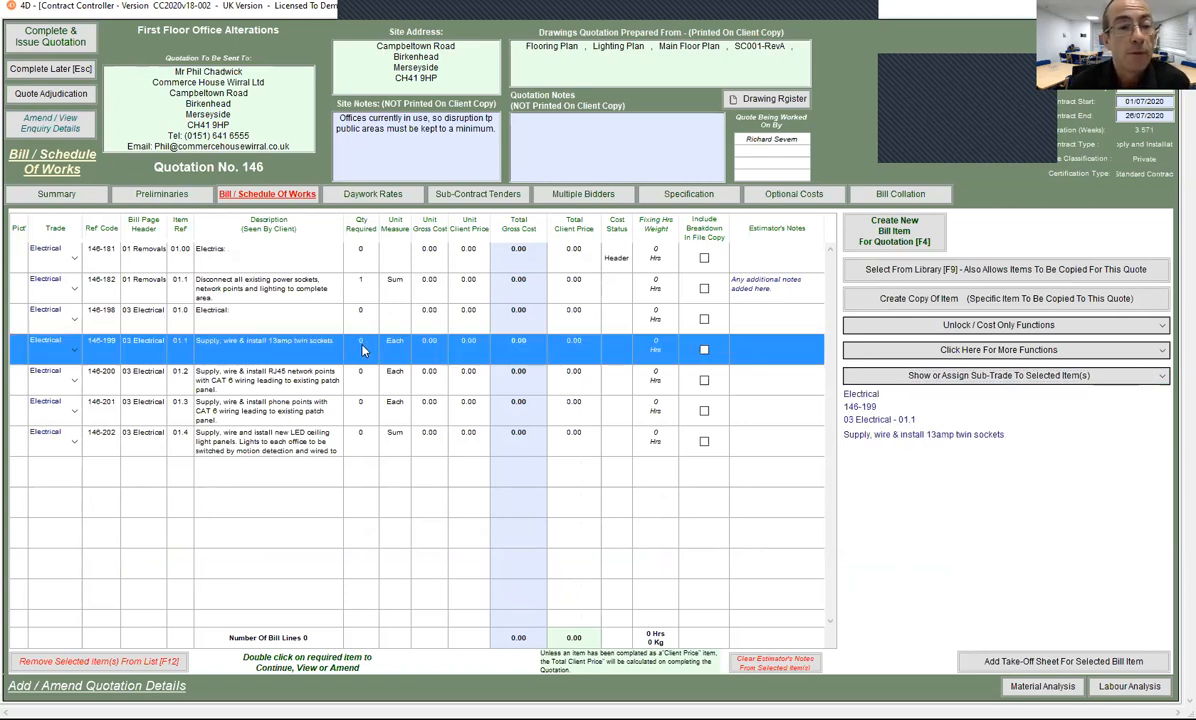
pyautogui.click(361, 343)
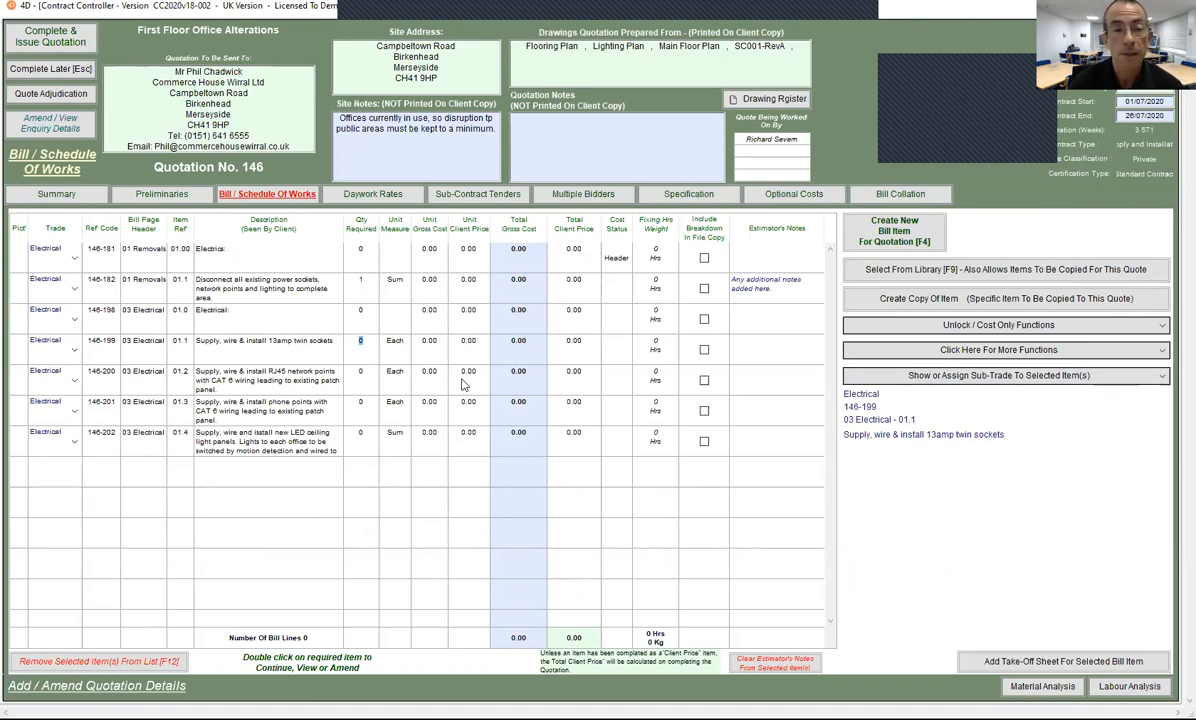
pyautogui.press('Tab')
pyautogui.press('Tab')
pyautogui.press('Tab')
pyautogui.press('Tab')
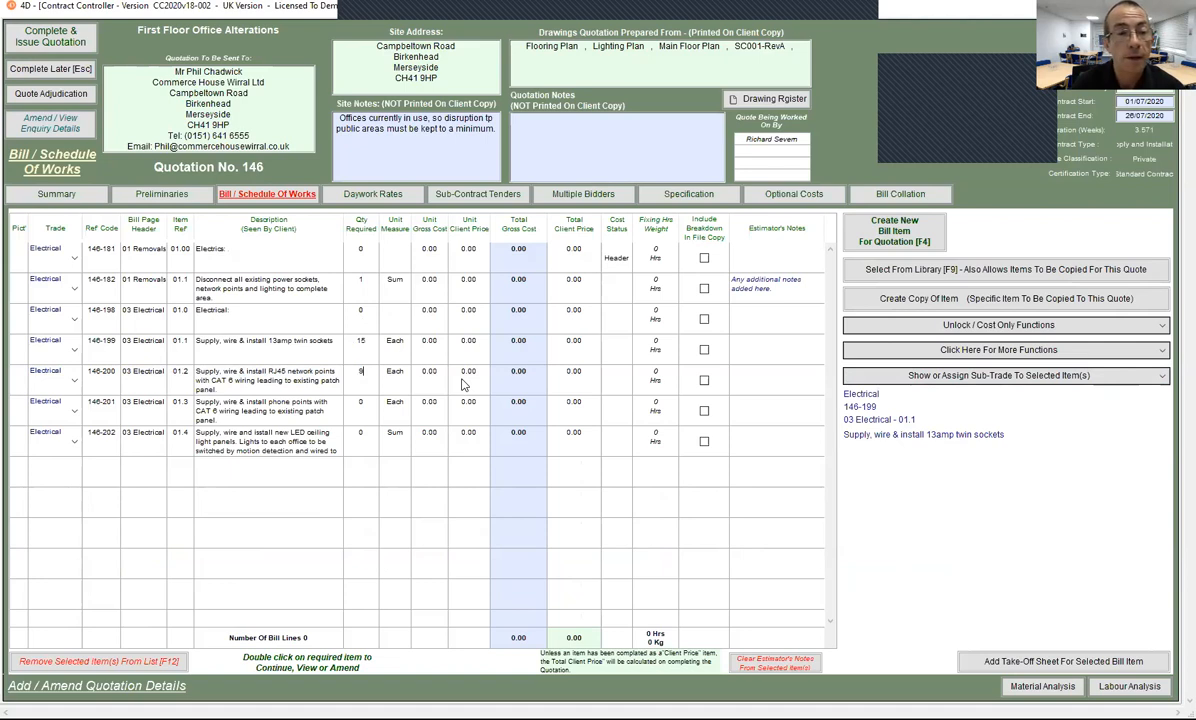
pyautogui.press('Tab')
pyautogui.press('Tab')
pyautogui.press('Tab')
pyautogui.press('Tab')
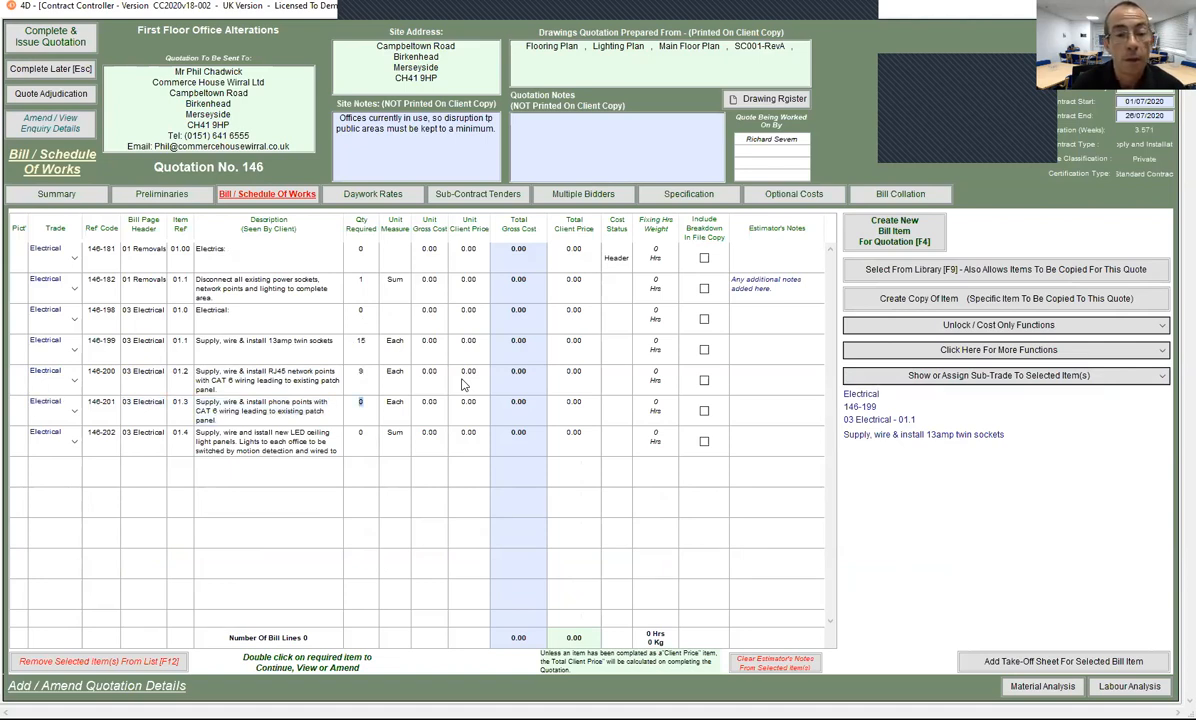
pyautogui.write('7')
pyautogui.press('Tab')
pyautogui.press('Tab')
pyautogui.press('Tab')
pyautogui.press('Tab')
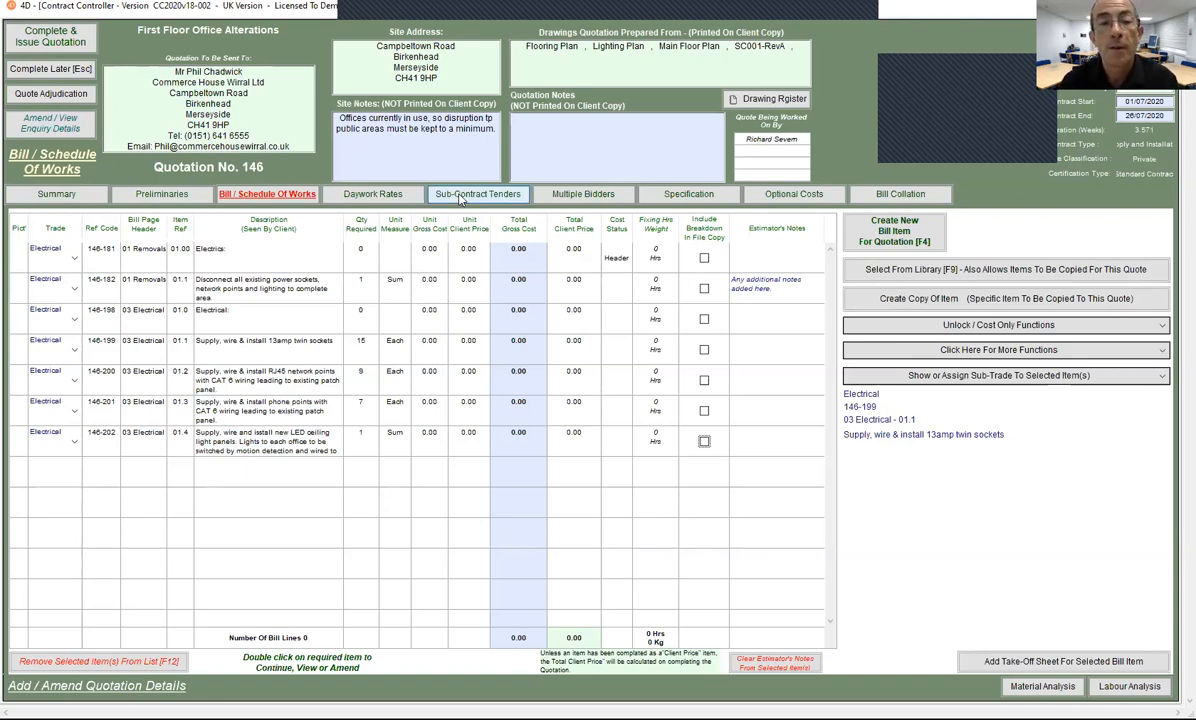
# Step: Copy the first electrical invitation's details into Lawmax Electrical's tender invitation and issue it
pyautogui.click(488, 197)
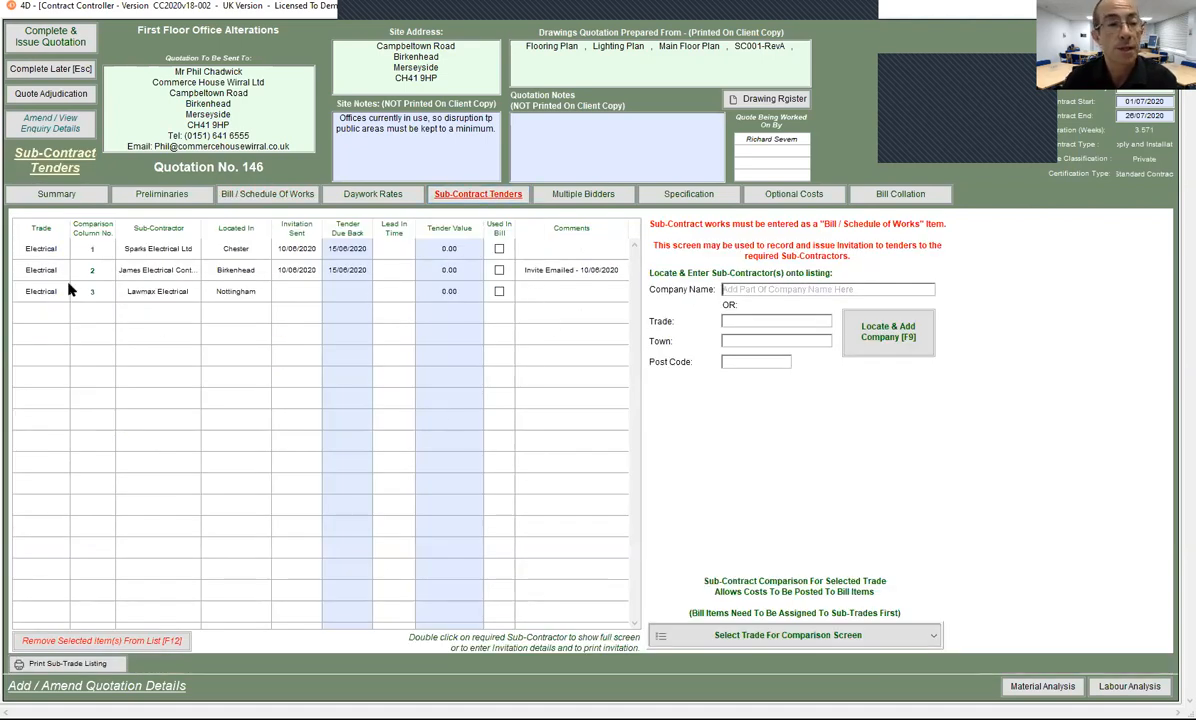
pyautogui.doubleClick(336, 297)
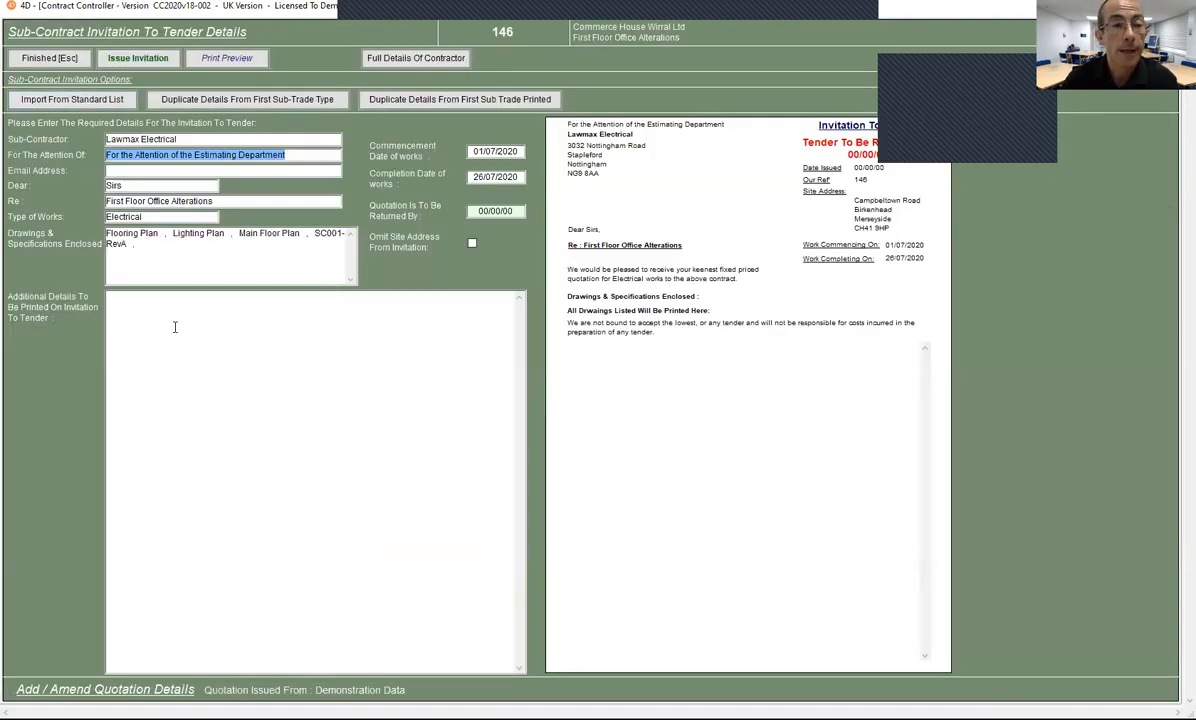
pyautogui.press('BackSpace')
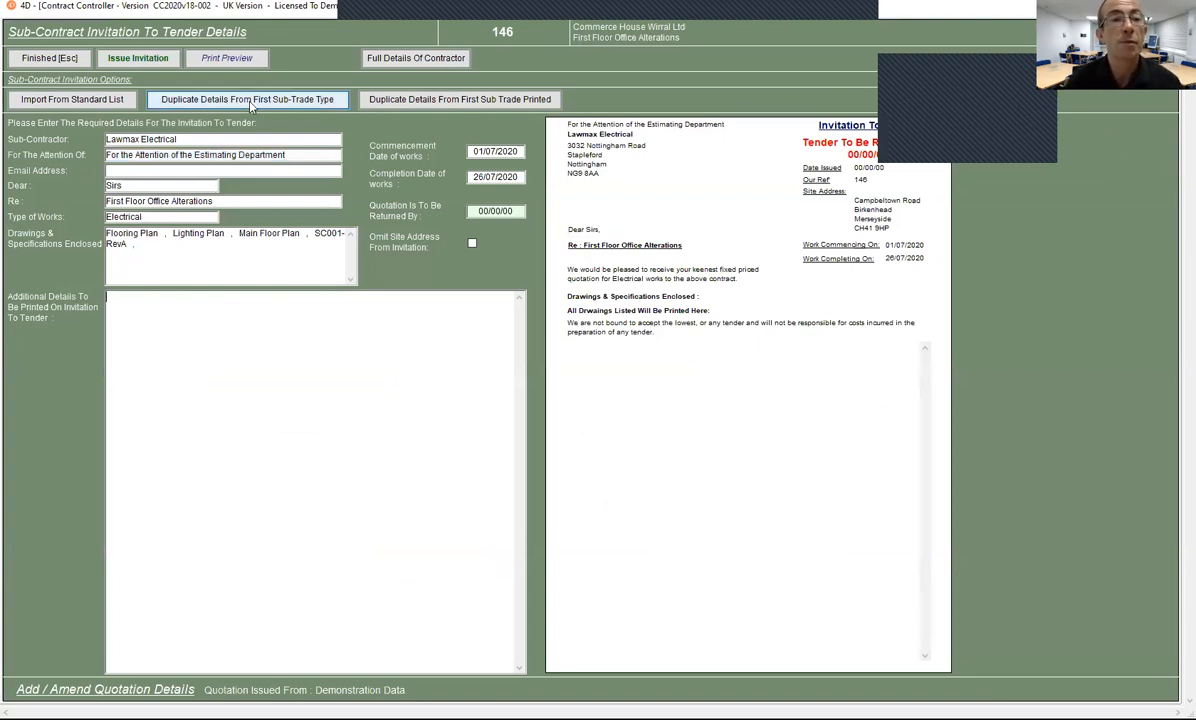
pyautogui.click(241, 101)
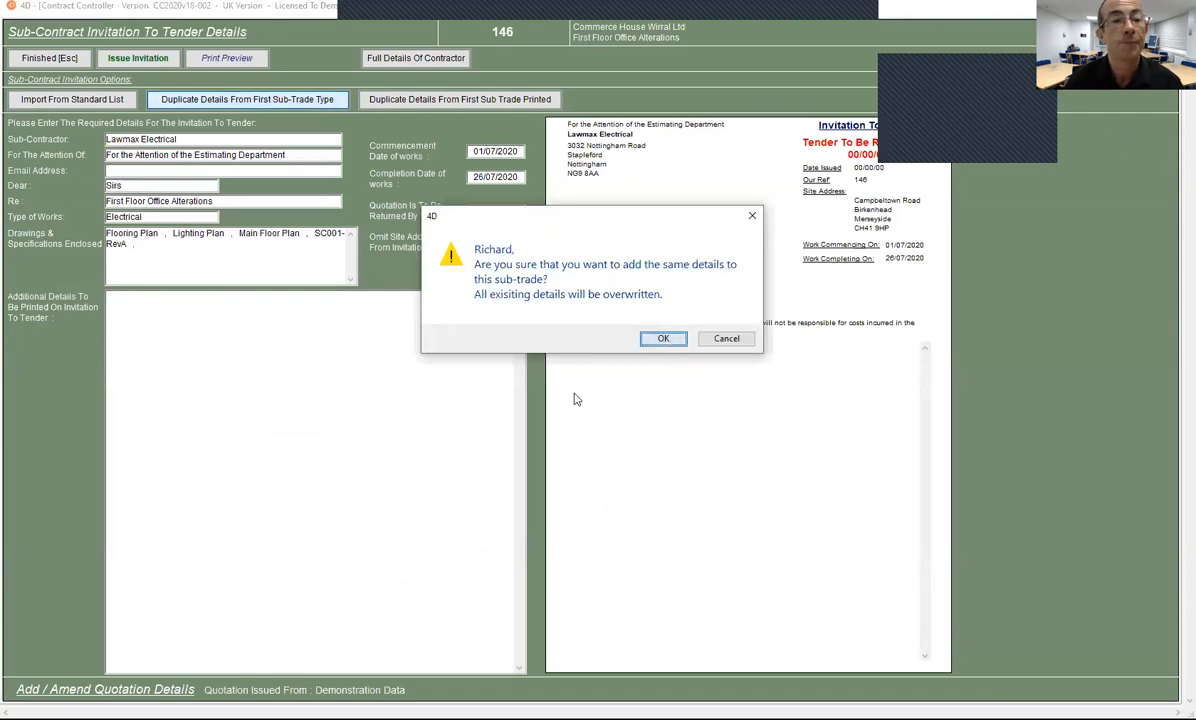
pyautogui.click(663, 339)
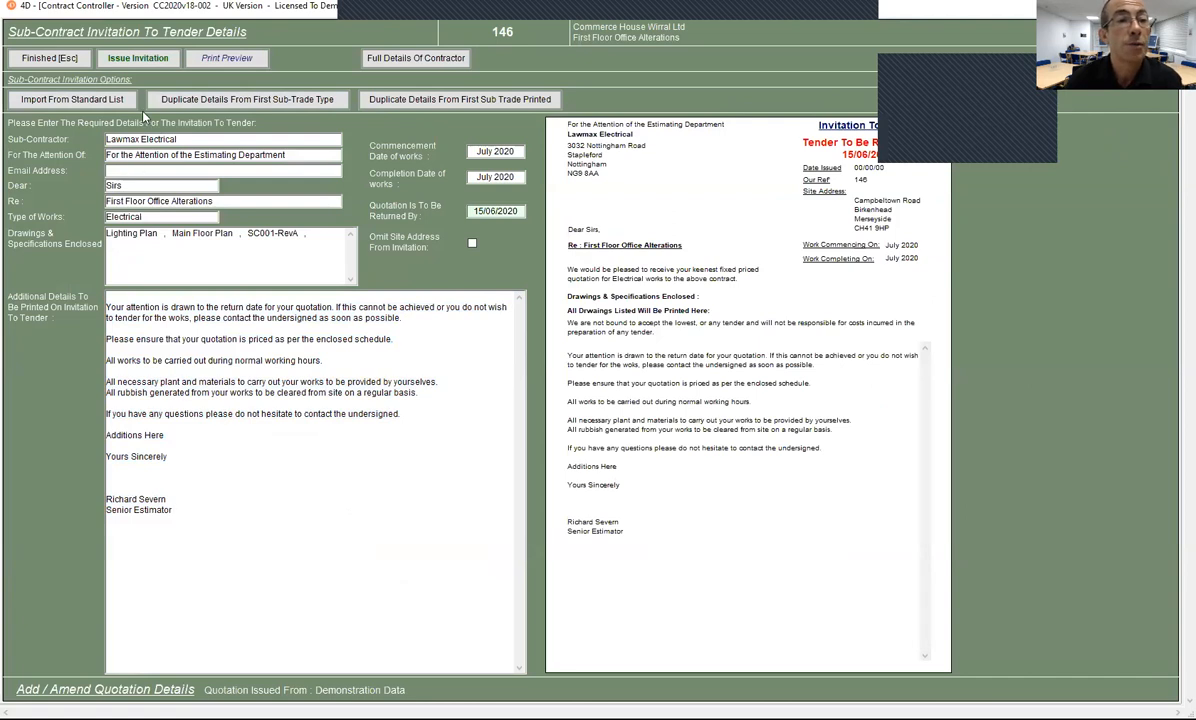
pyautogui.click(125, 60)
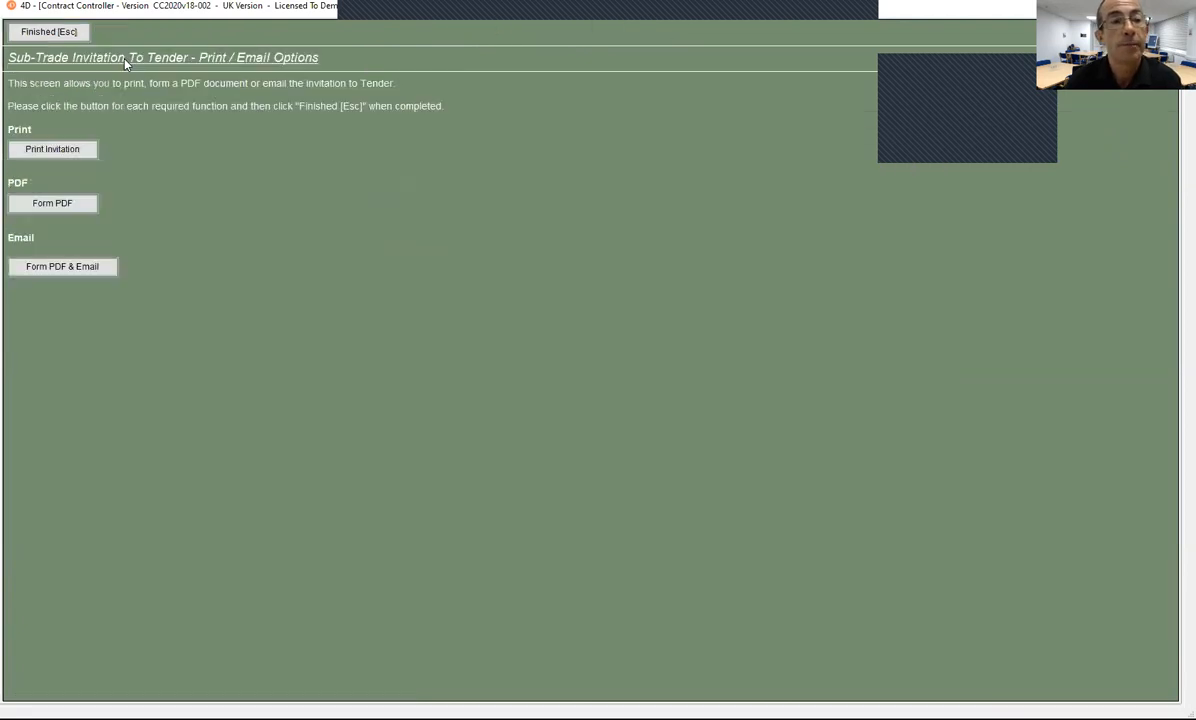
# Step: Generate the Lawmax Electrical invitation as a PDF, including the assigned bill-item listing
pyautogui.click(80, 210)
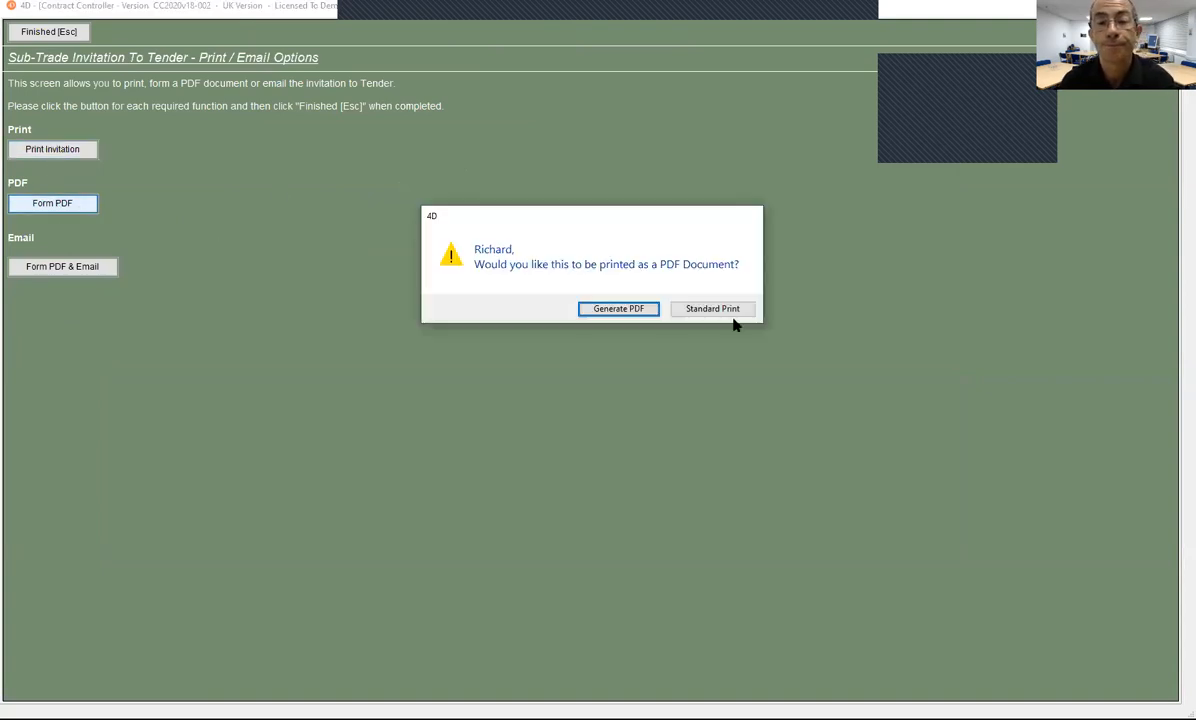
pyautogui.click(604, 312)
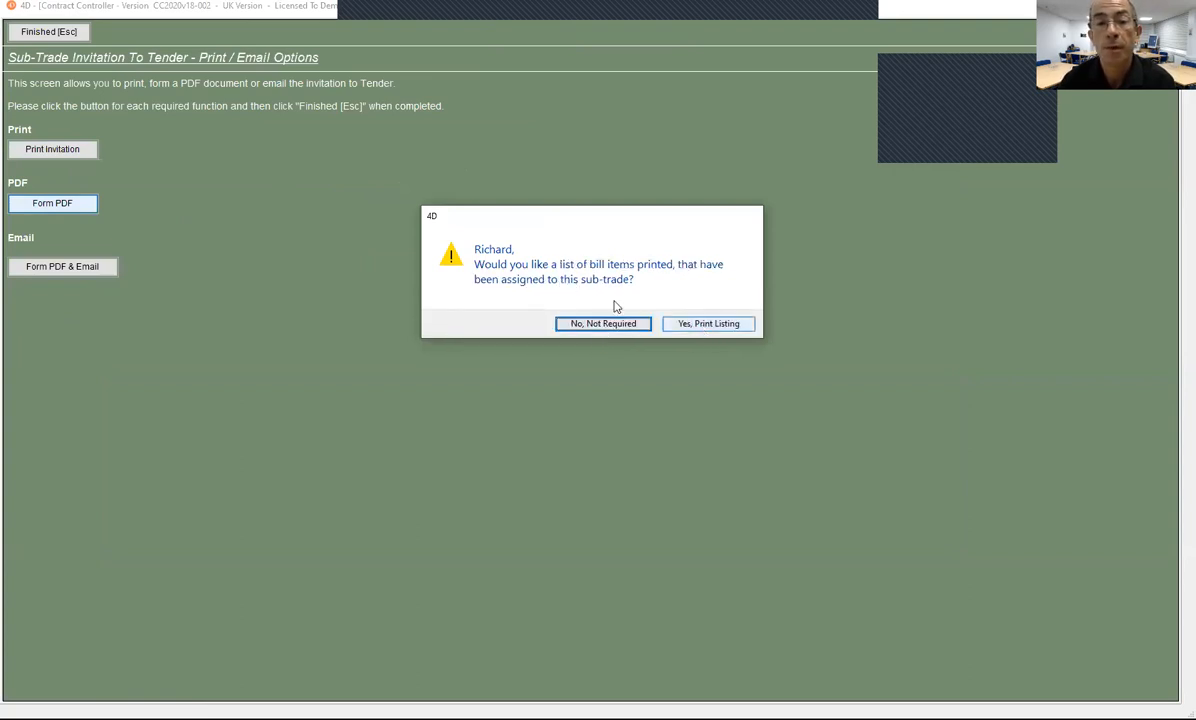
pyautogui.click(707, 326)
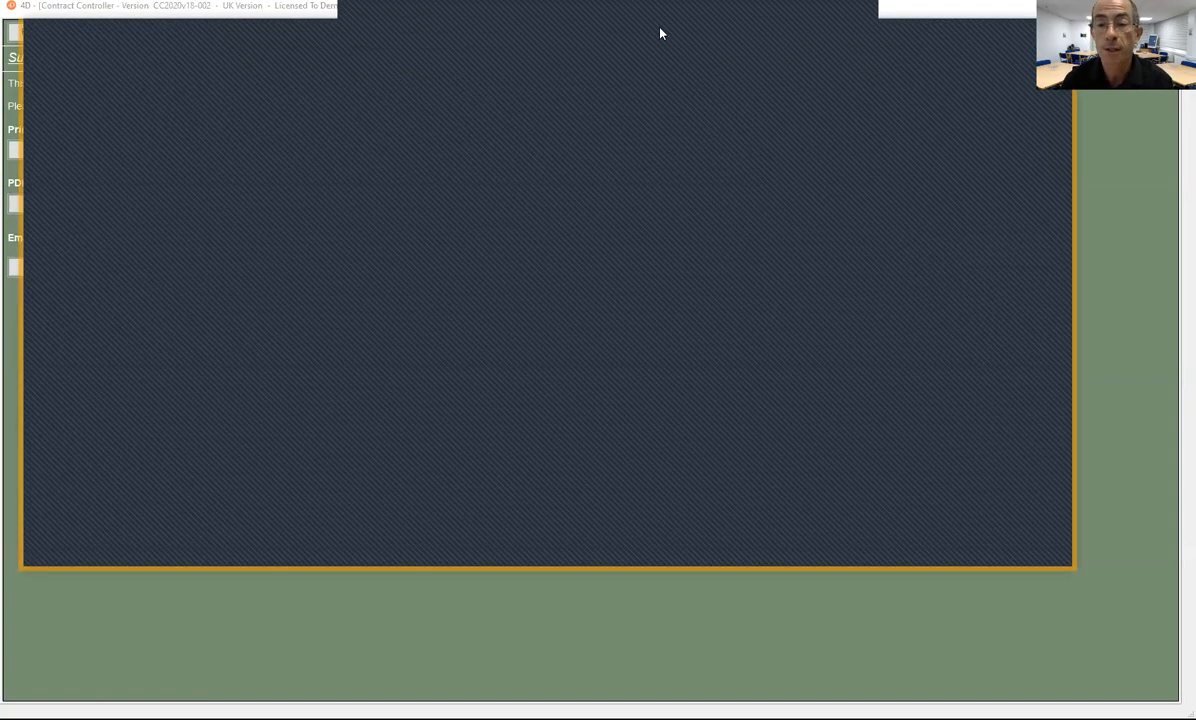
# Step: Preview the three-page Lawmax invitation PDF in the Contract 146 folder, then return to Contract Controller
pyautogui.click(881, 562)
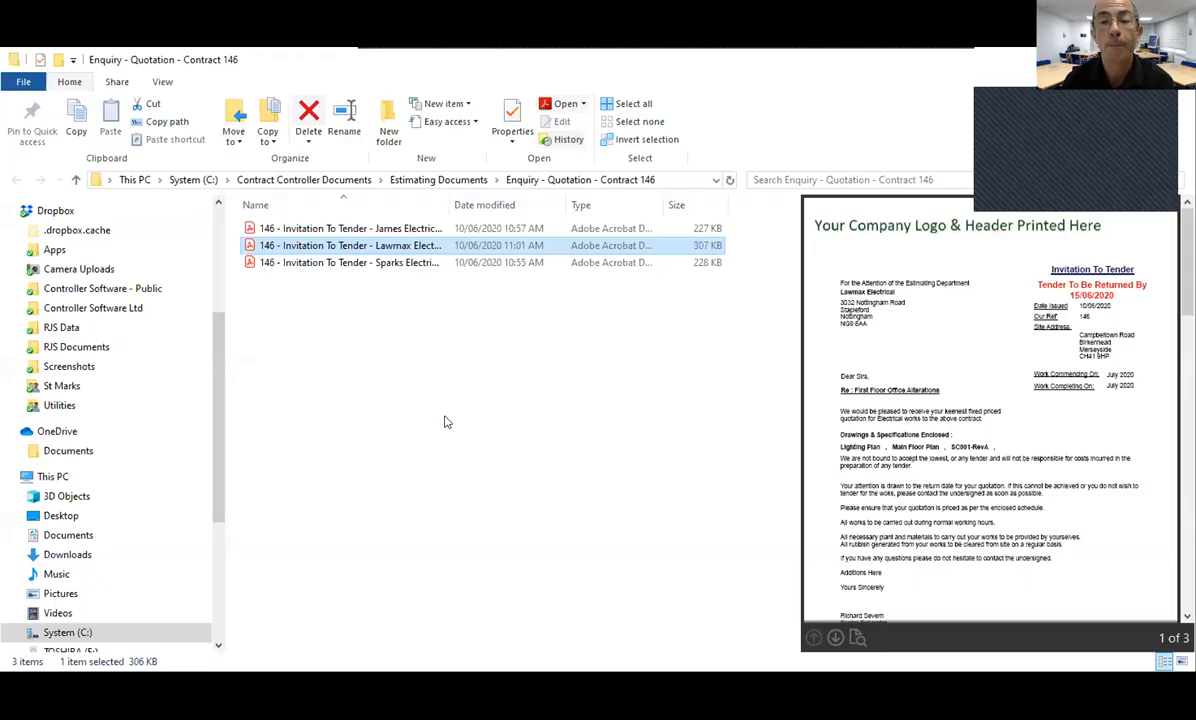
pyautogui.click(437, 413)
pyautogui.click(350, 246)
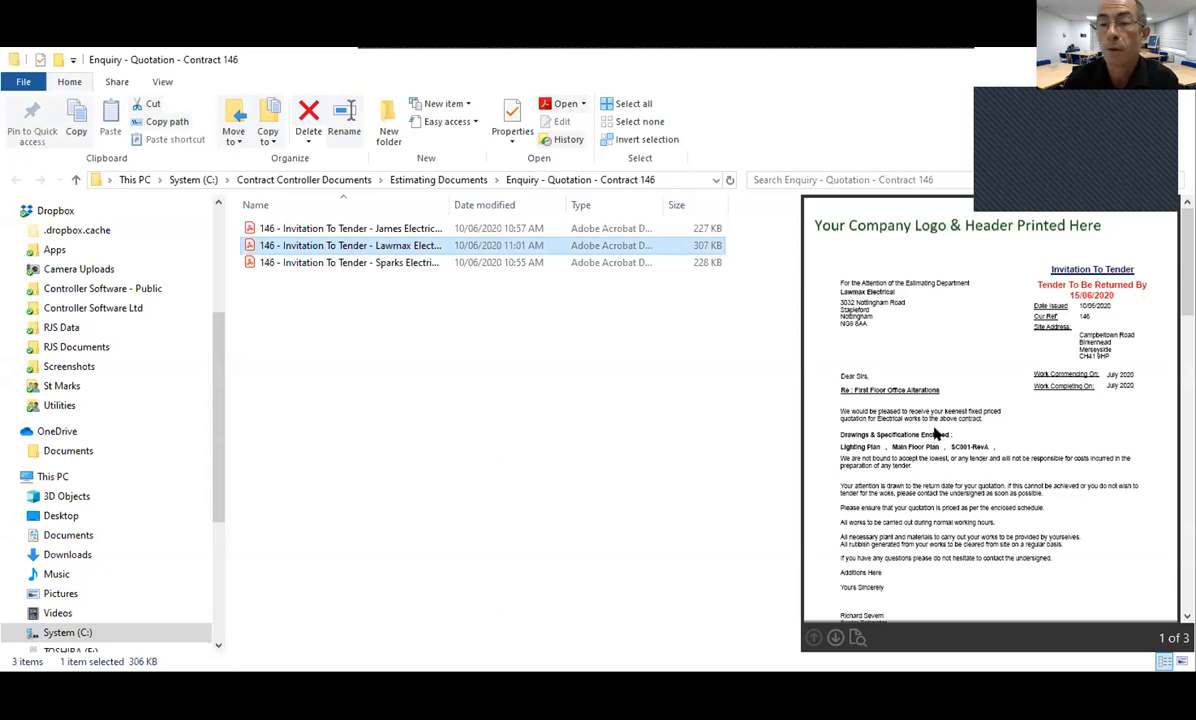
pyautogui.scroll(-10, 935, 440)
pyautogui.scroll(10, 938, 461)
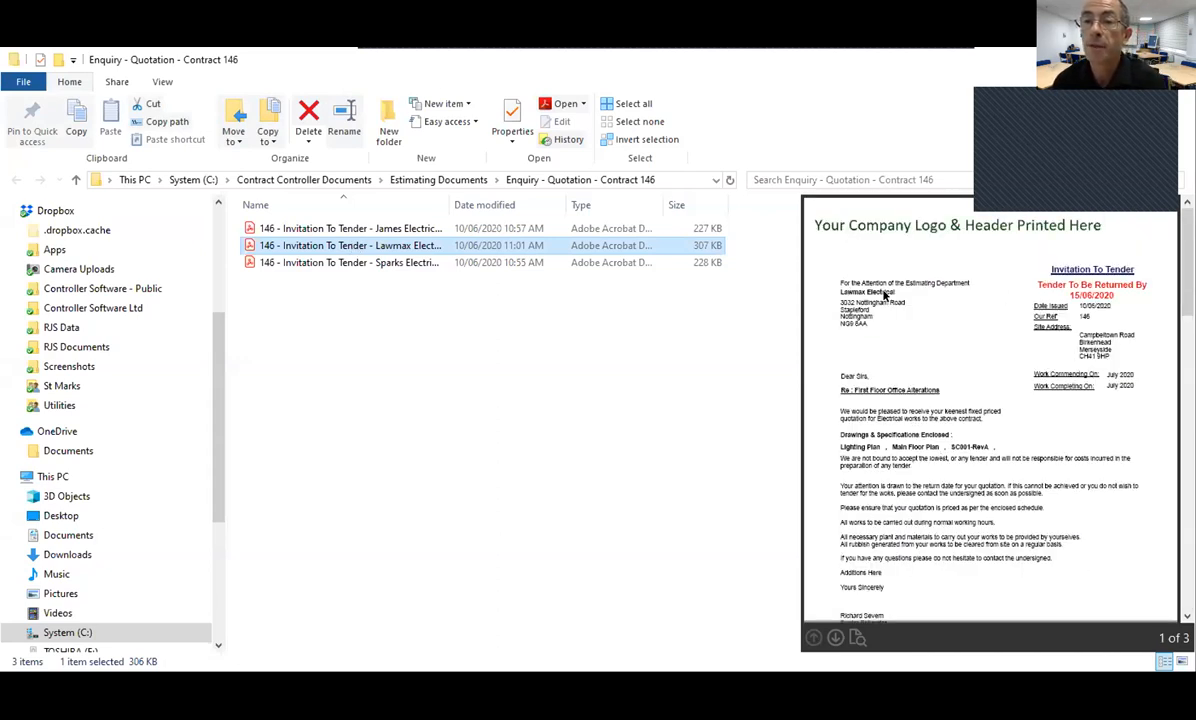
pyautogui.scroll(-3, 906, 397)
pyautogui.scroll(-6, 906, 397)
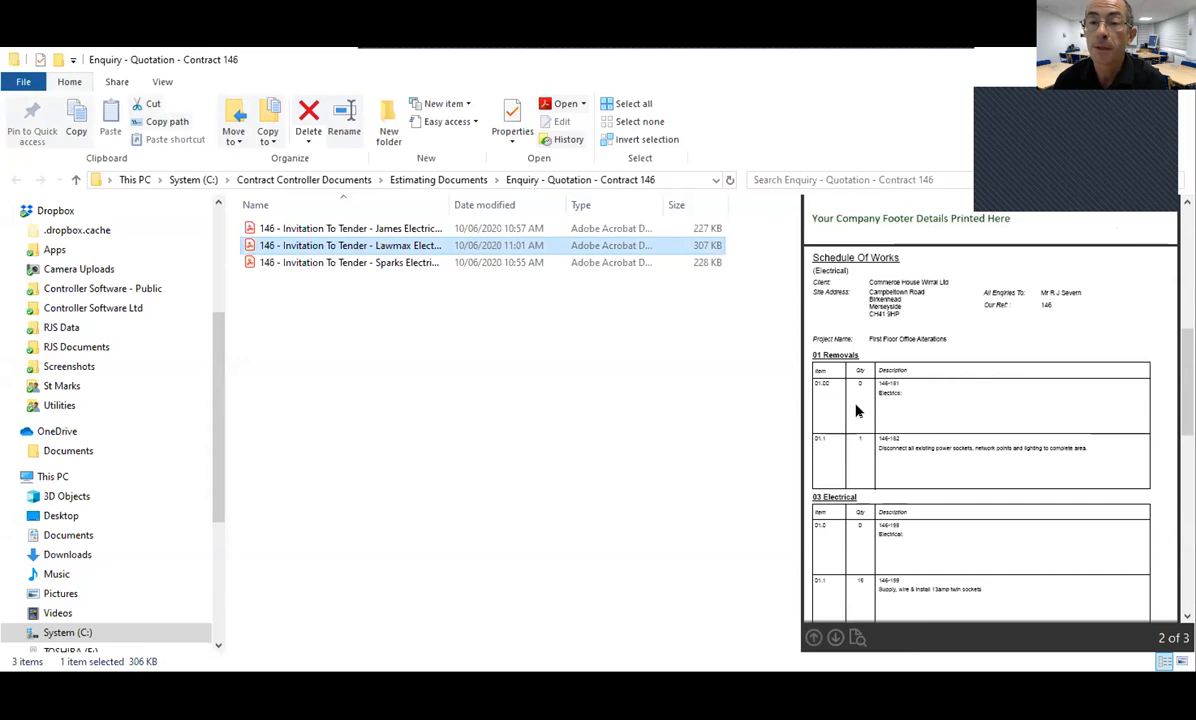
pyautogui.scroll(-3, 853, 409)
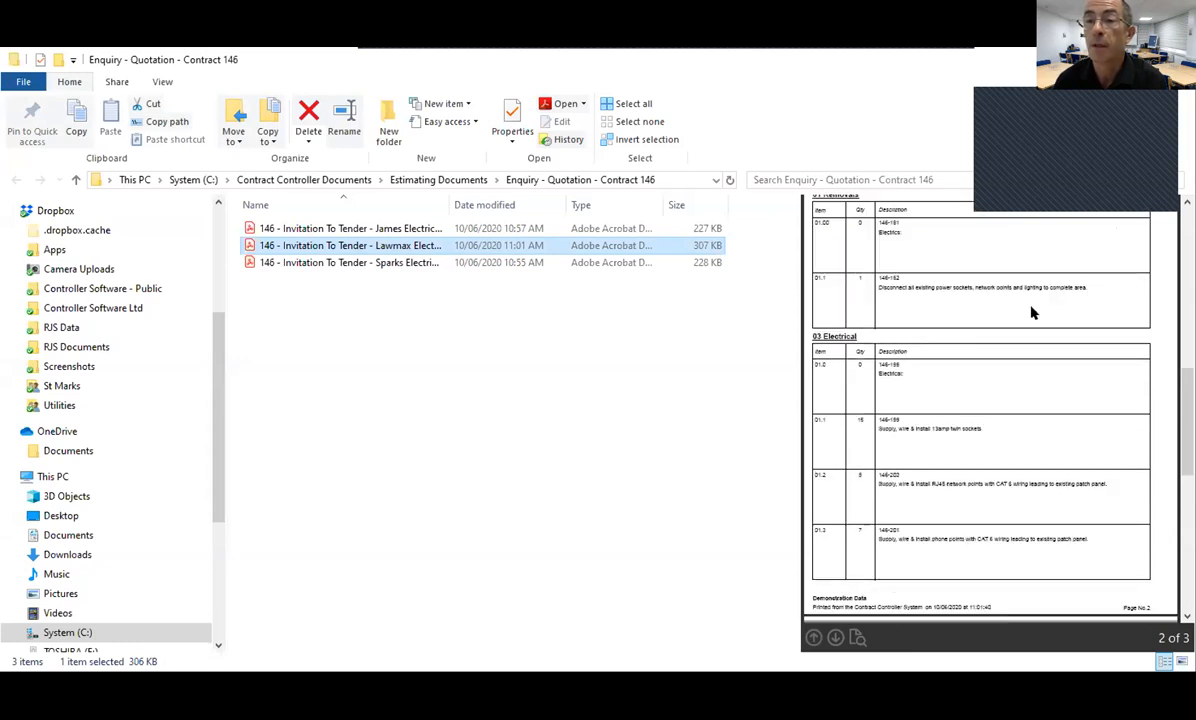
pyautogui.scroll(-6, 908, 490)
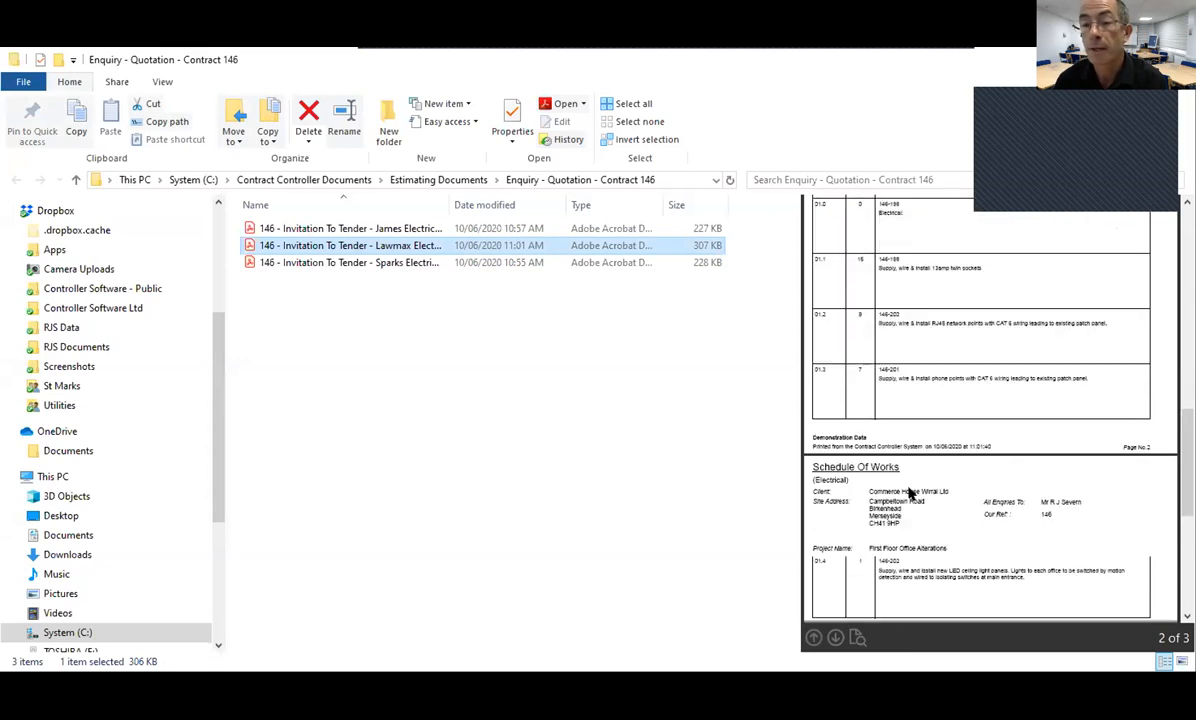
pyautogui.scroll(15, 908, 490)
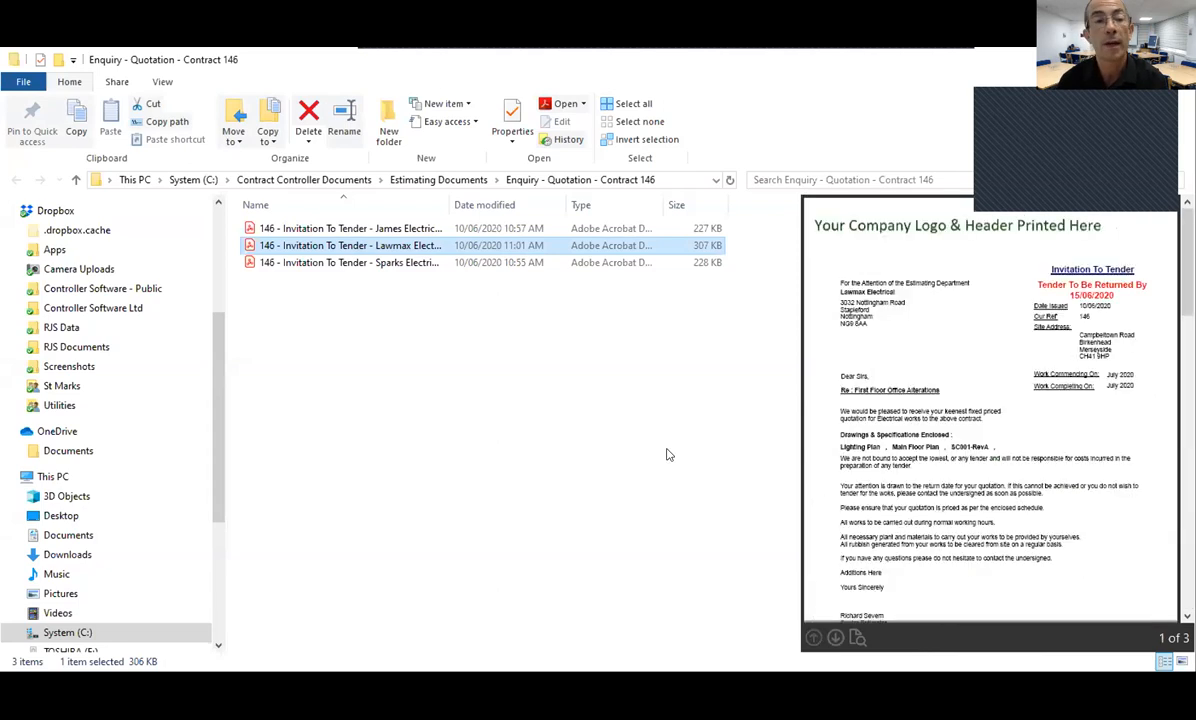
pyautogui.click(300, 305)
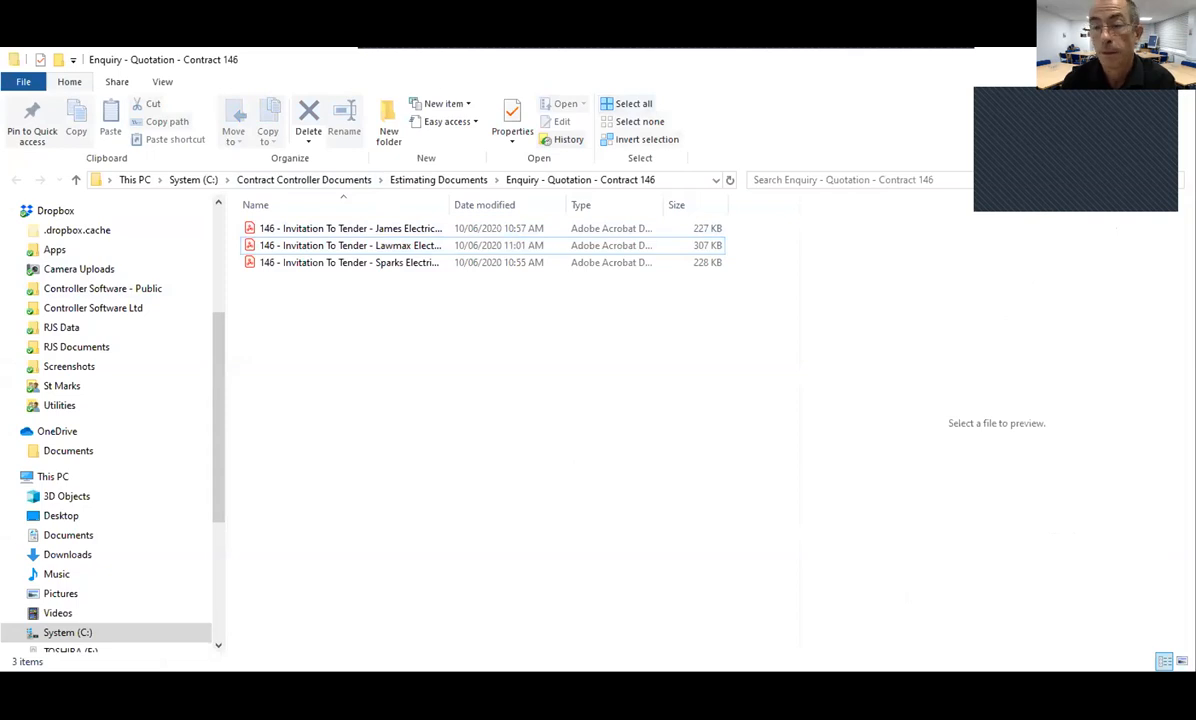
pyautogui.hotkey('alt', 'Tab')
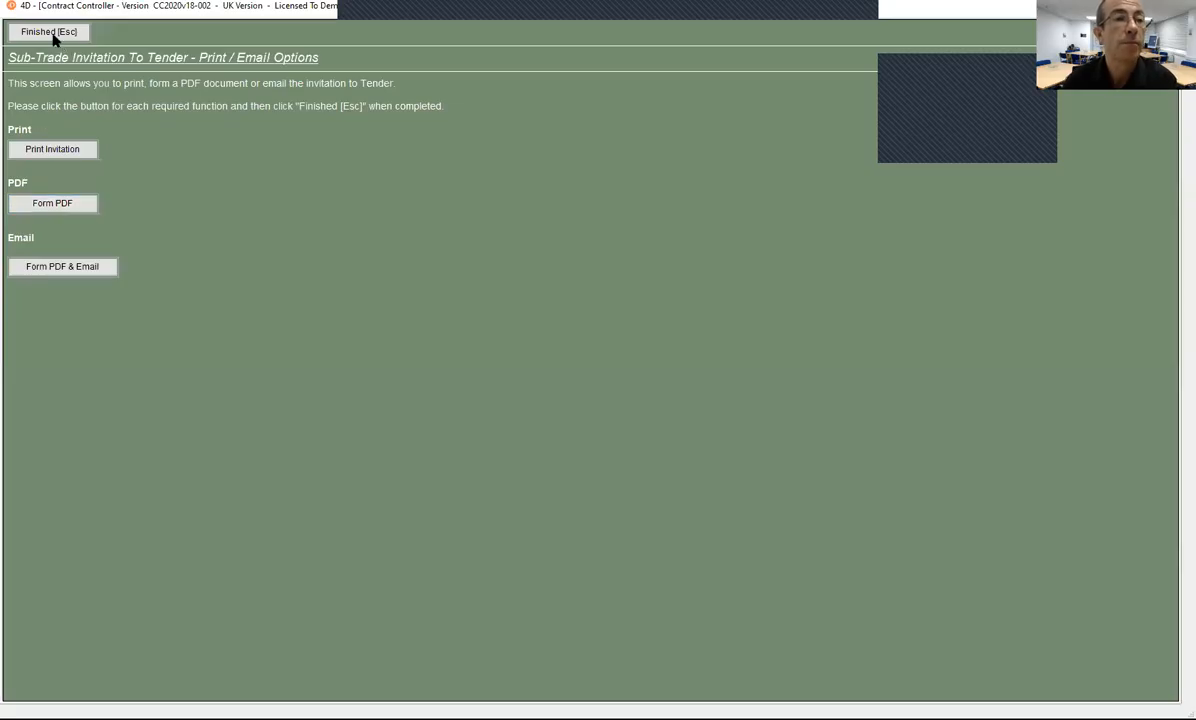
# Step: Leave the invitation print options, check the tender rows and bill of works, then return to Sub-Contract Tenders
pyautogui.click(50, 32)
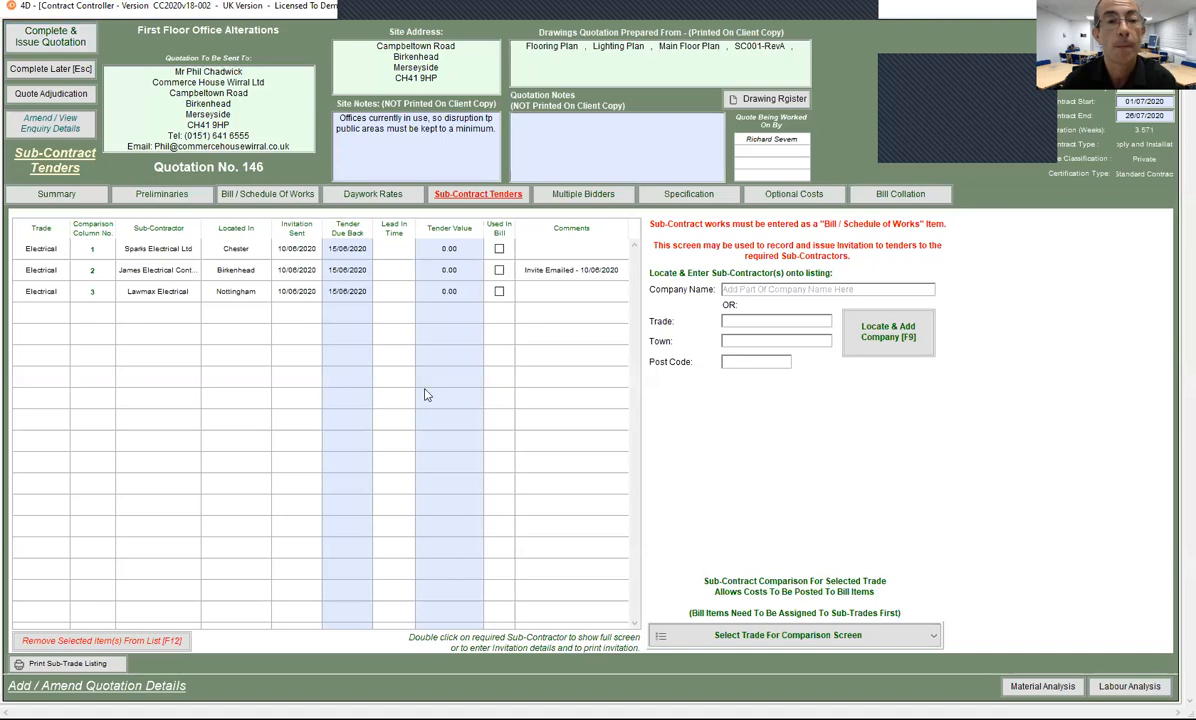
pyautogui.click(216, 266)
pyautogui.click(240, 294)
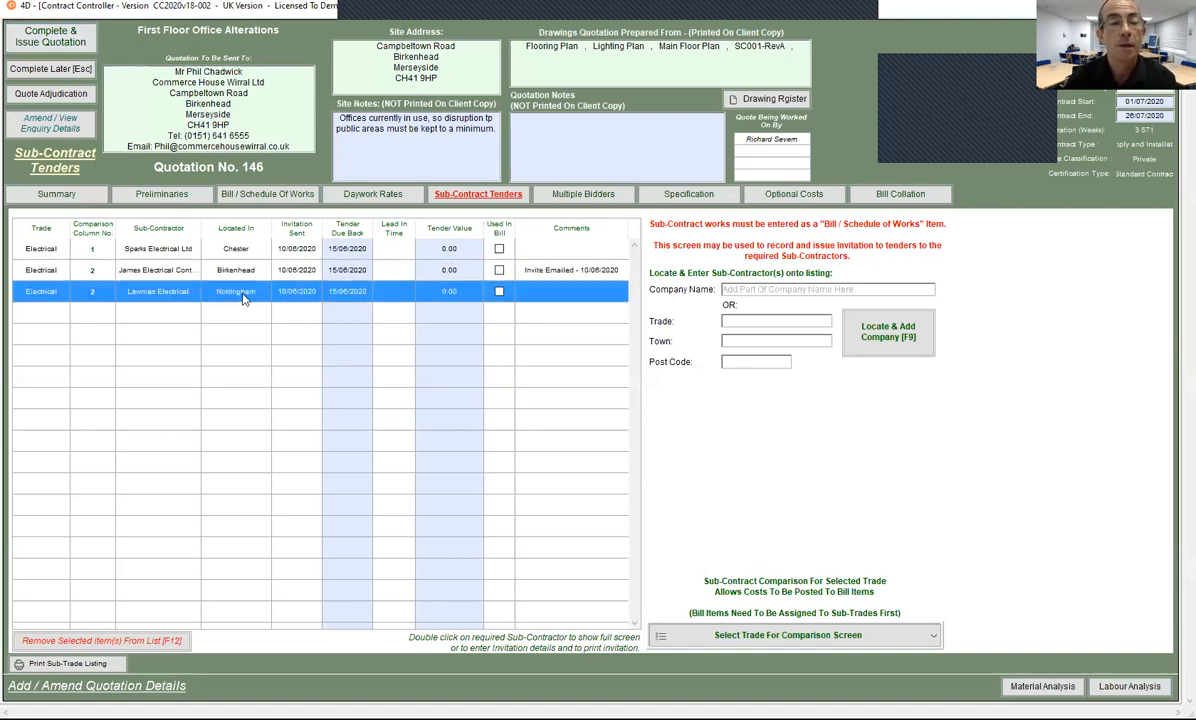
pyautogui.click(266, 195)
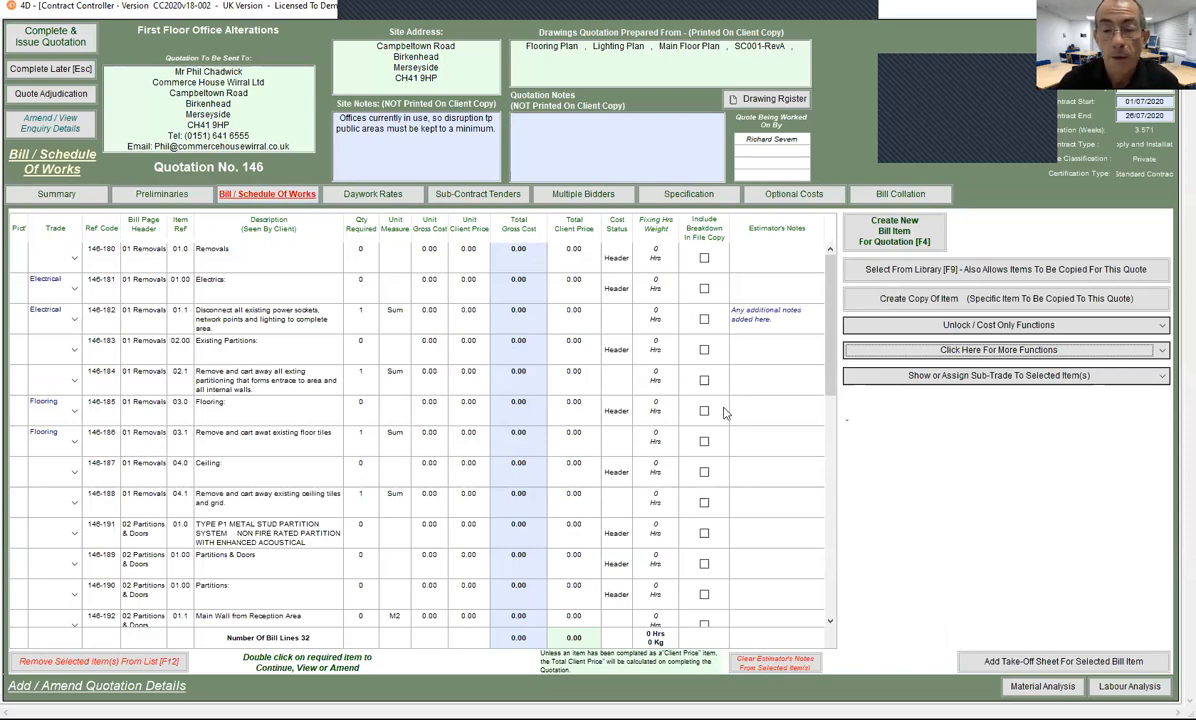
pyautogui.click(479, 197)
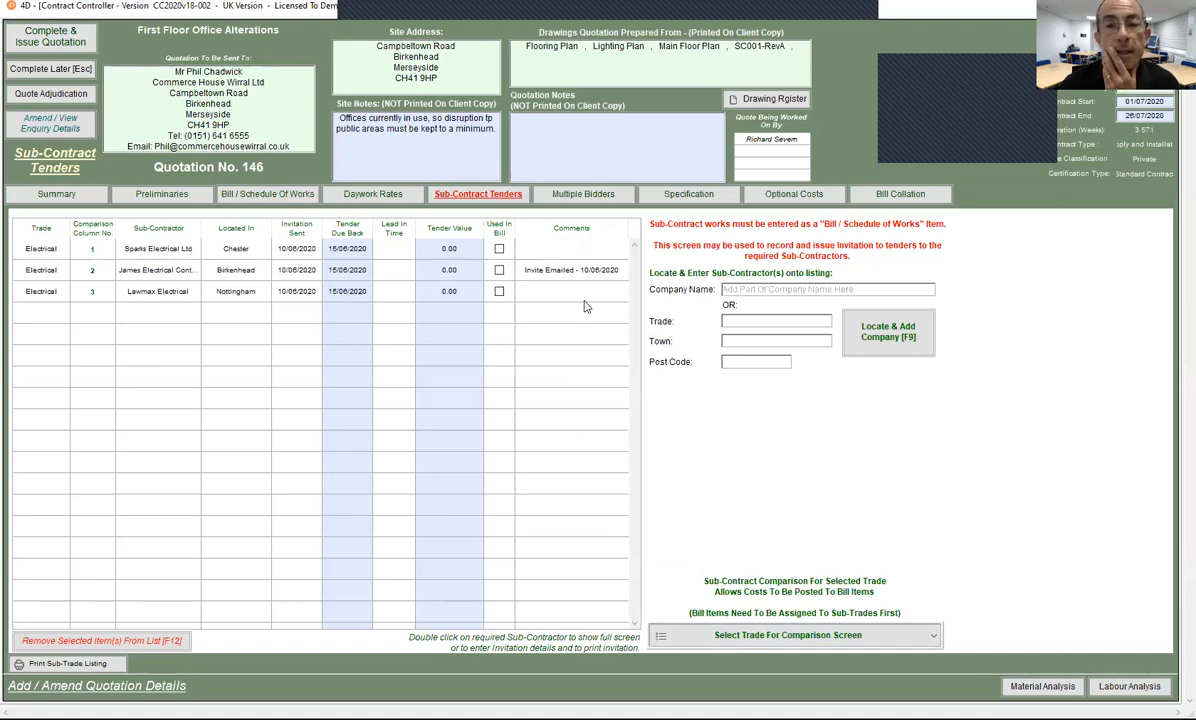
# Step: Search trade 'Dec', add the New Brighton decoration firm, and open its invitation details
pyautogui.click(776, 321)
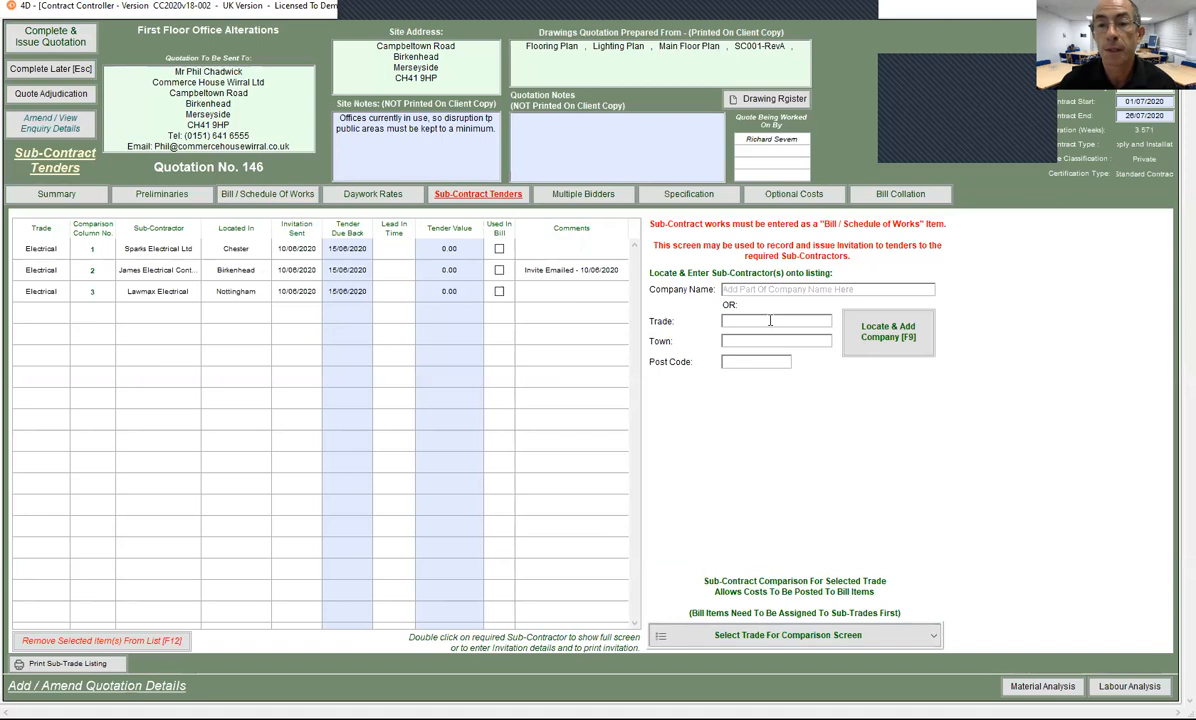
pyautogui.write('Dec')
pyautogui.click(849, 322)
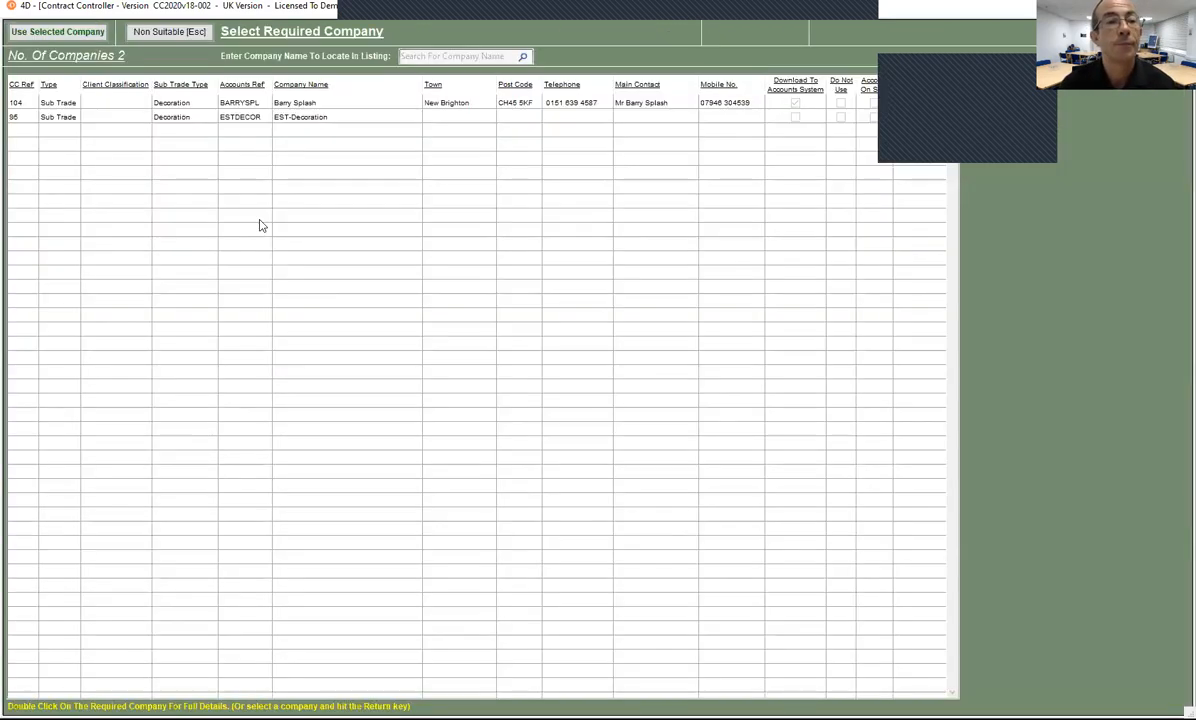
pyautogui.click(252, 102)
pyautogui.click(48, 33)
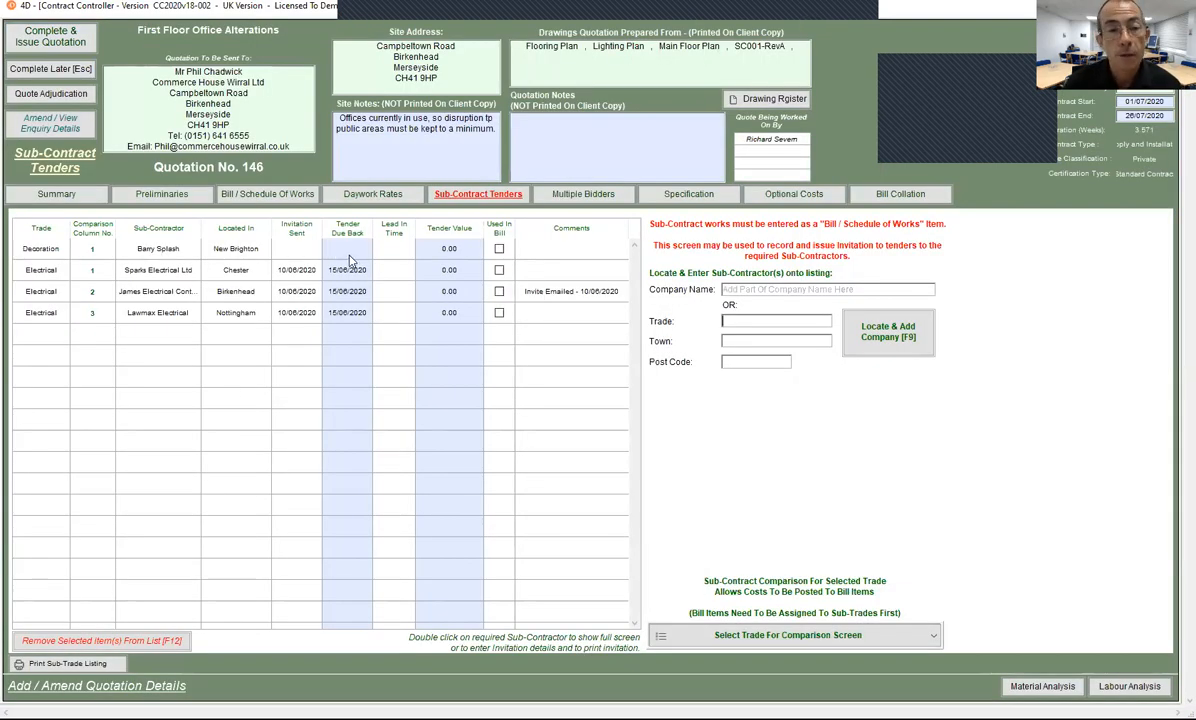
pyautogui.doubleClick(349, 252)
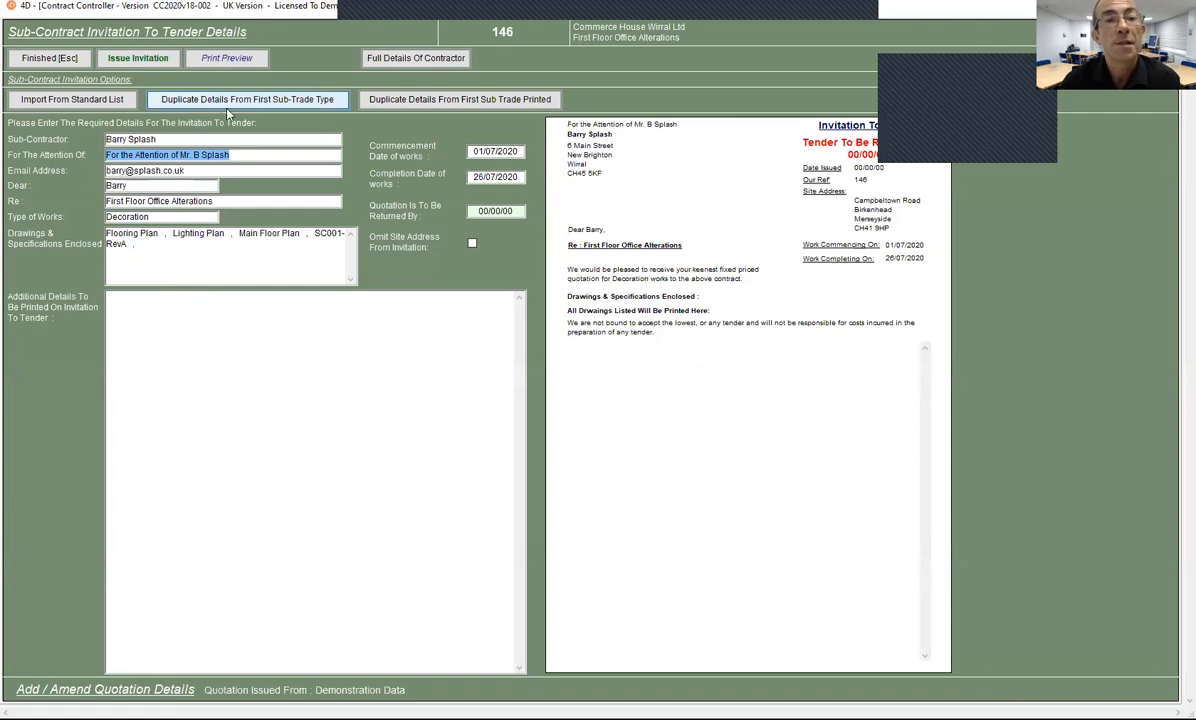
# Step: Overwrite the decoration invitation with the first printed invitation's details, then close it
pyautogui.click(303, 101)
pyautogui.click(663, 338)
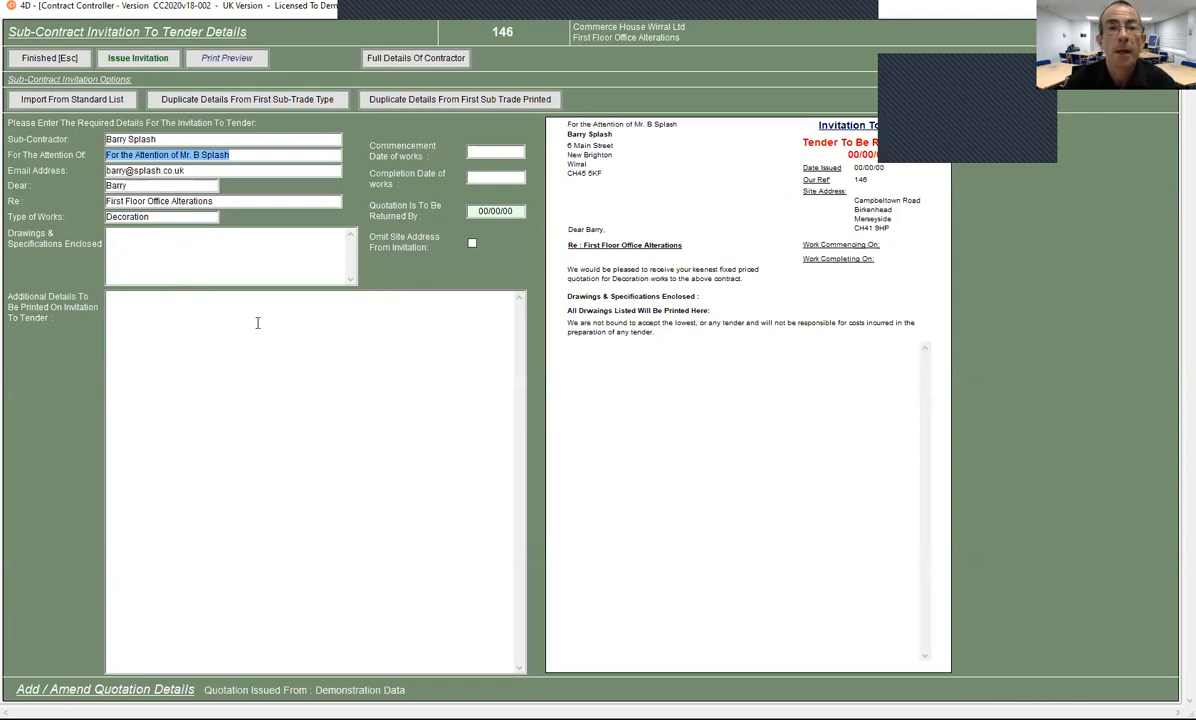
pyautogui.click(427, 100)
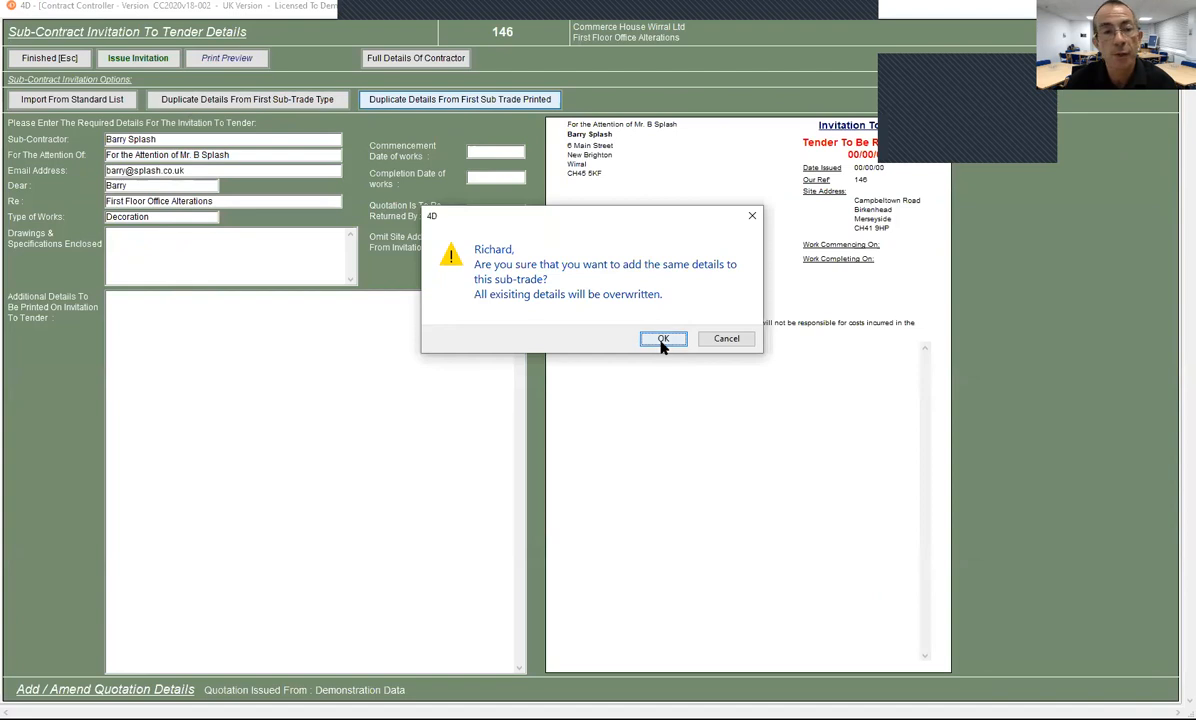
pyautogui.click(661, 340)
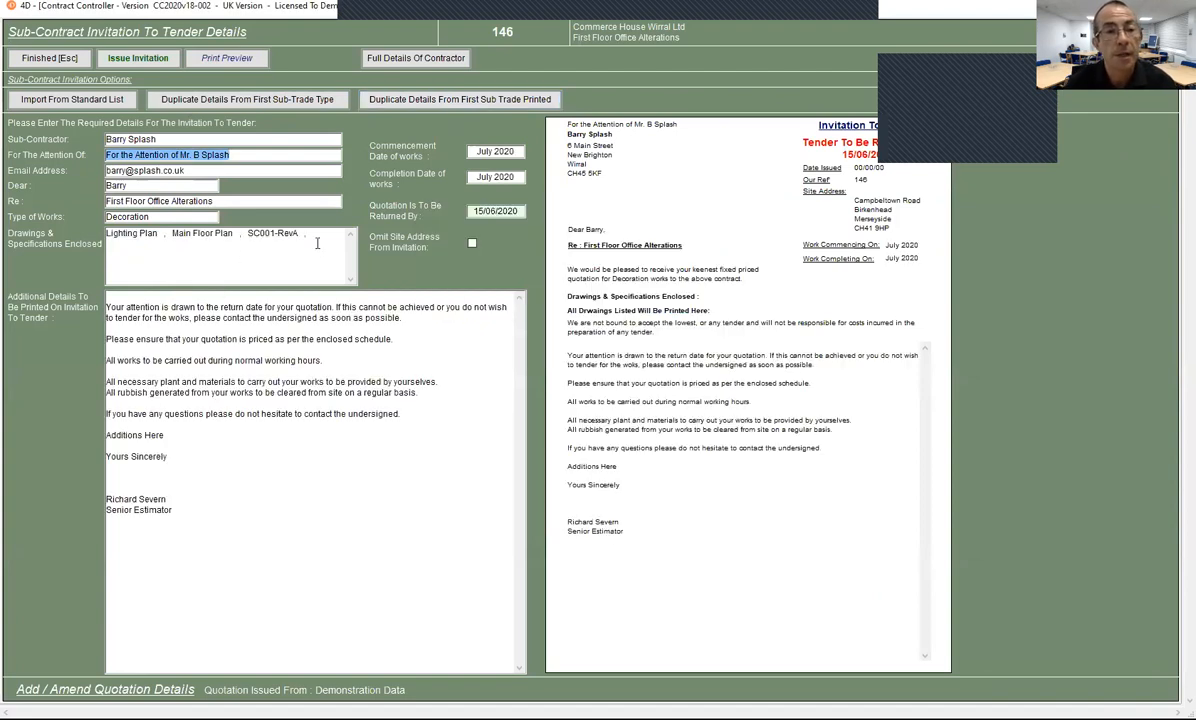
pyautogui.moveTo(305, 234); pyautogui.dragTo(65, 232)
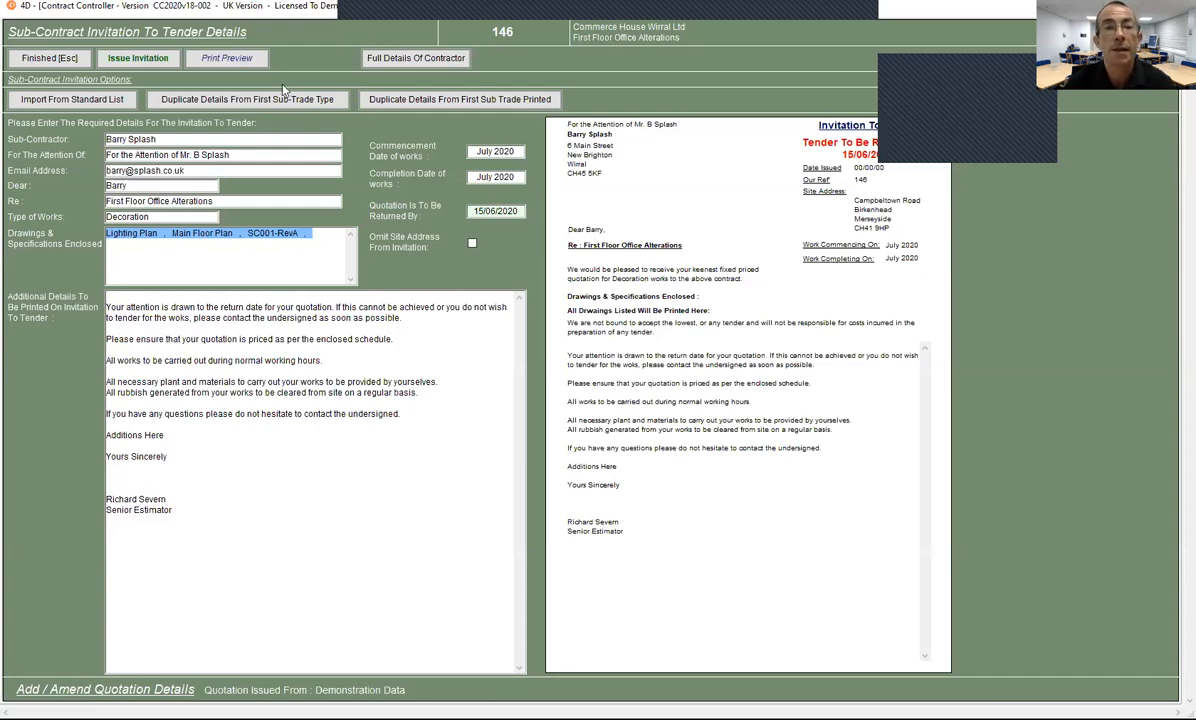
pyautogui.click(50, 58)
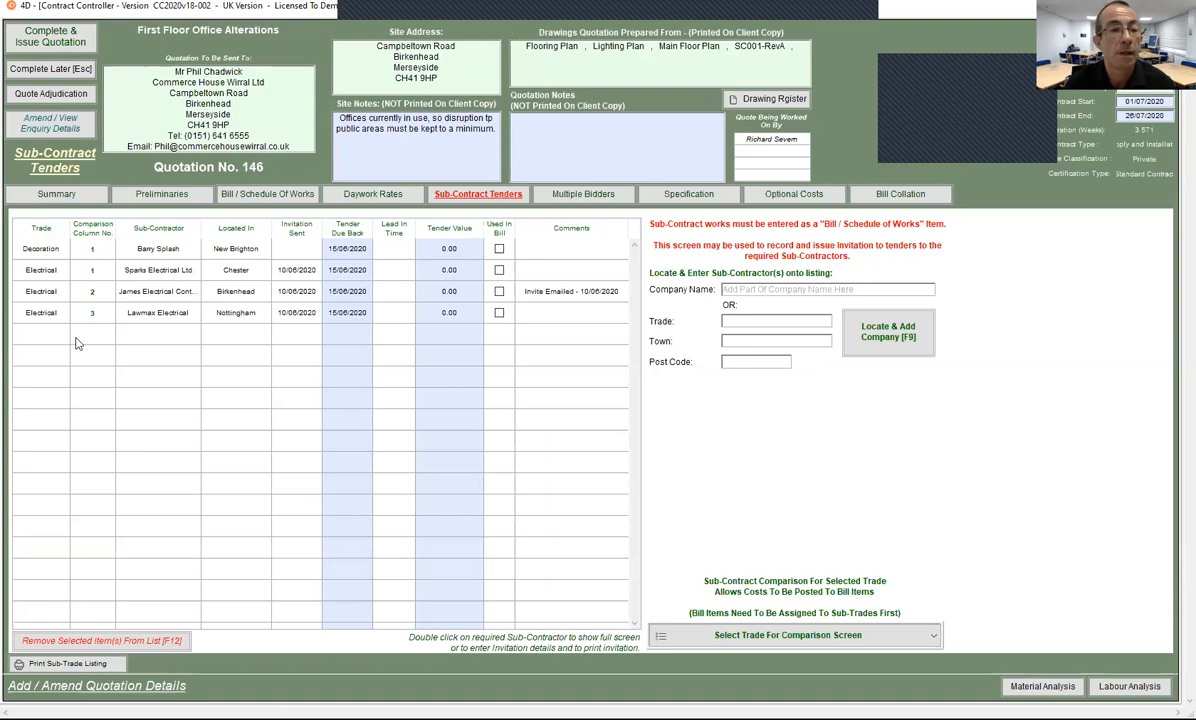
pyautogui.doubleClick(172, 251)
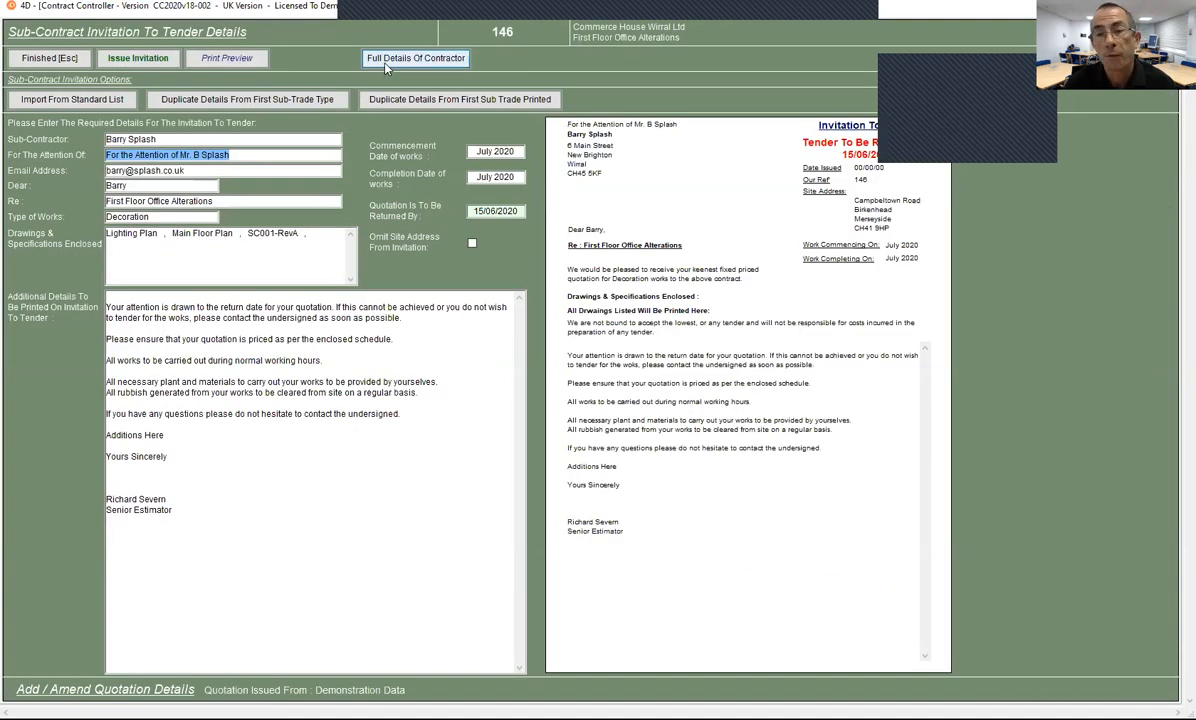
pyautogui.click(386, 64)
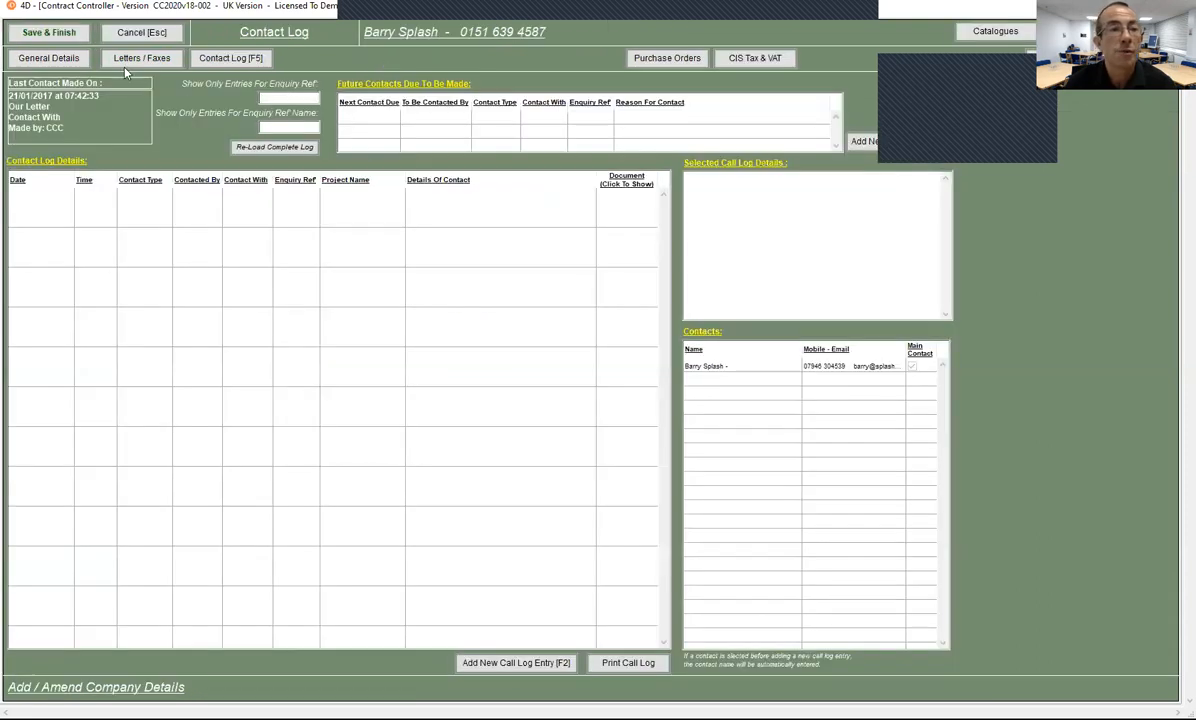
pyautogui.click(48, 58)
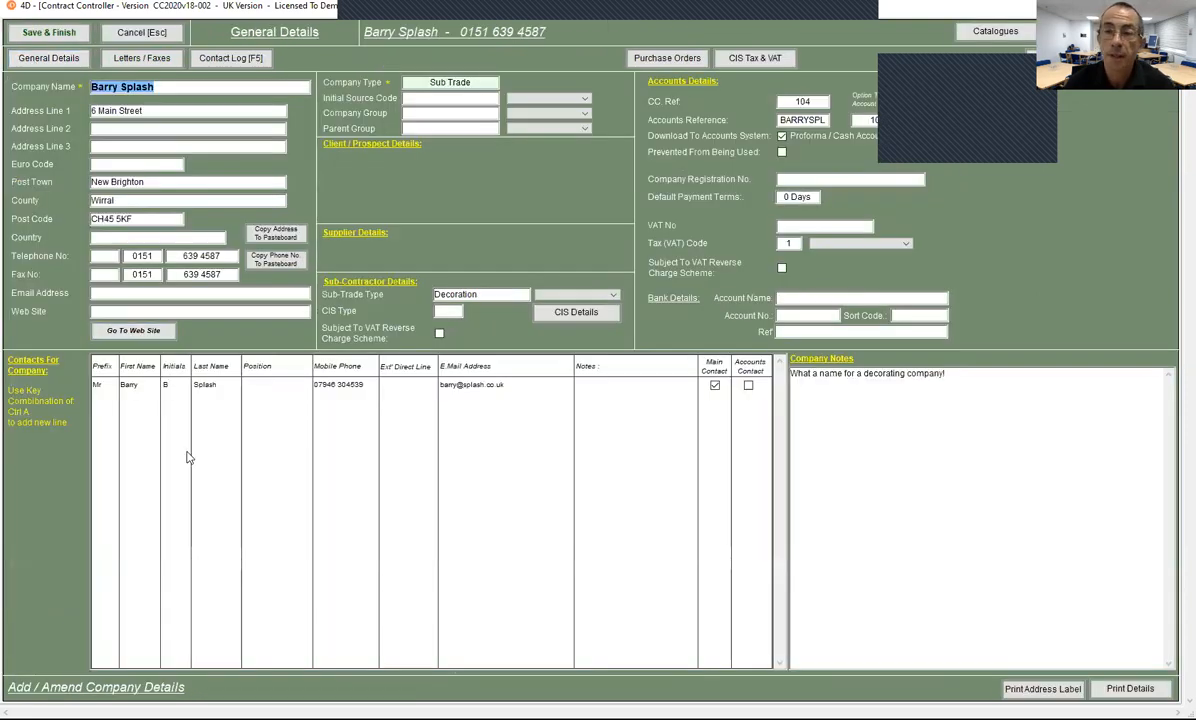
pyautogui.click(137, 34)
pyautogui.click(76, 57)
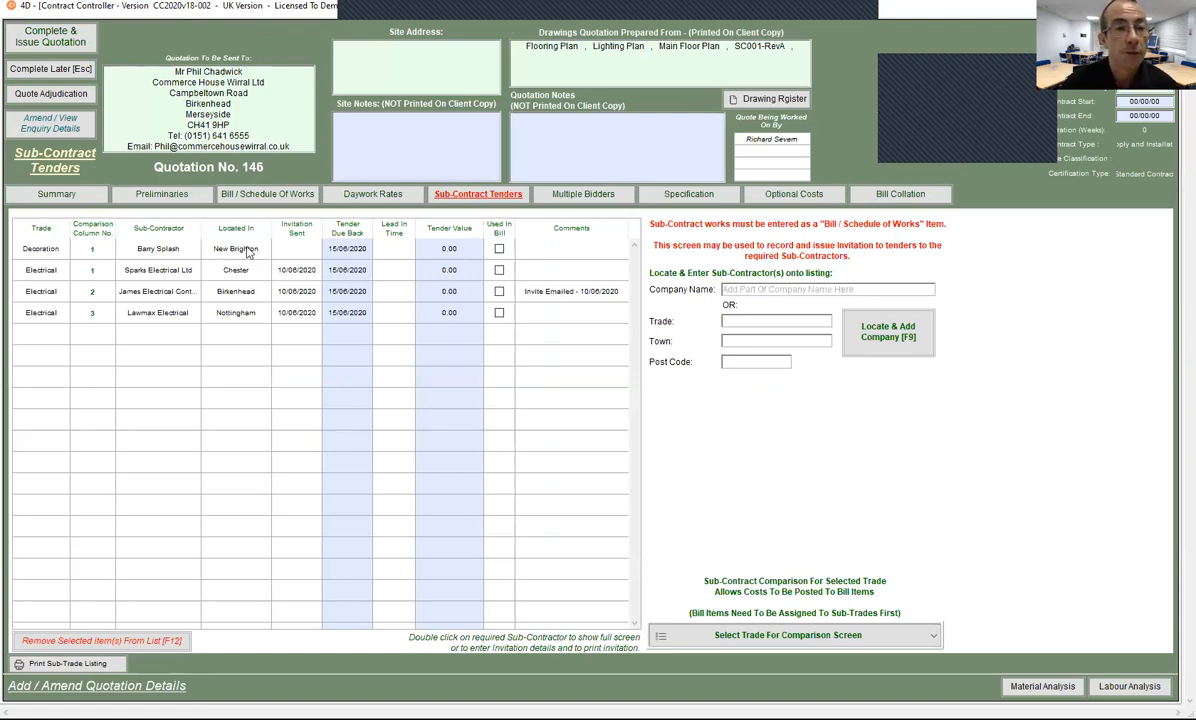
# Step: Delete the Decoration tender entry from quotation 146 and show the Summary tab
pyautogui.doubleClick(248, 253)
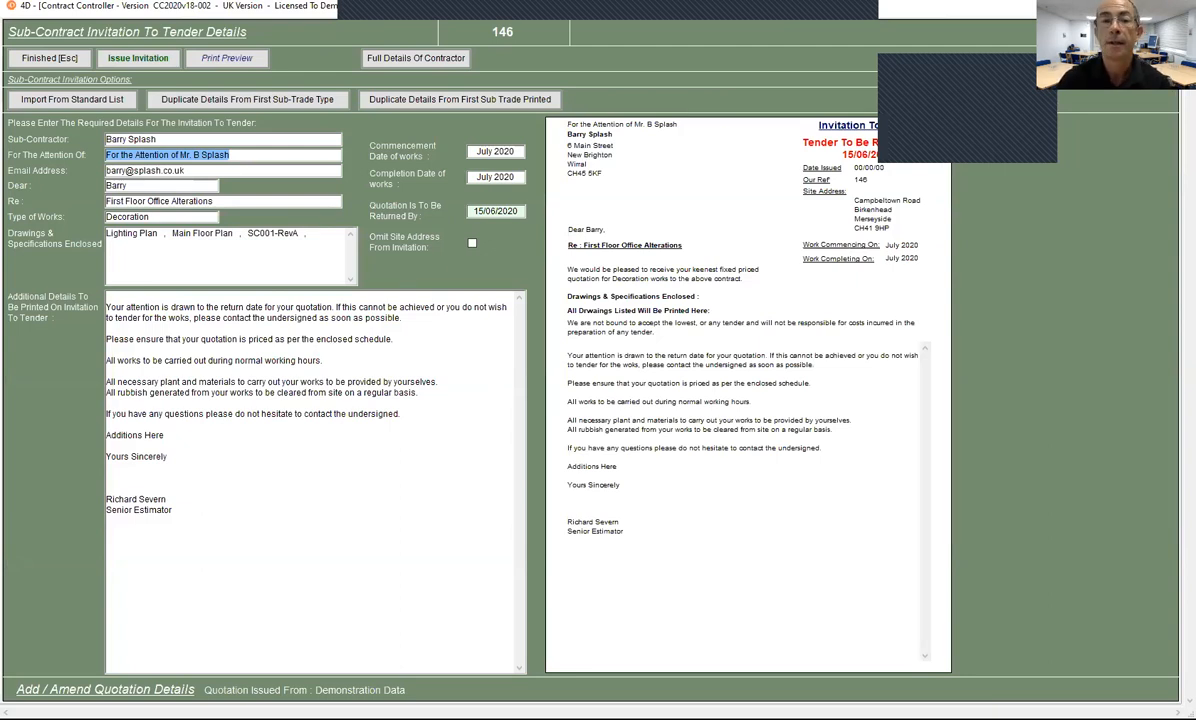
pyautogui.click(1105, 60)
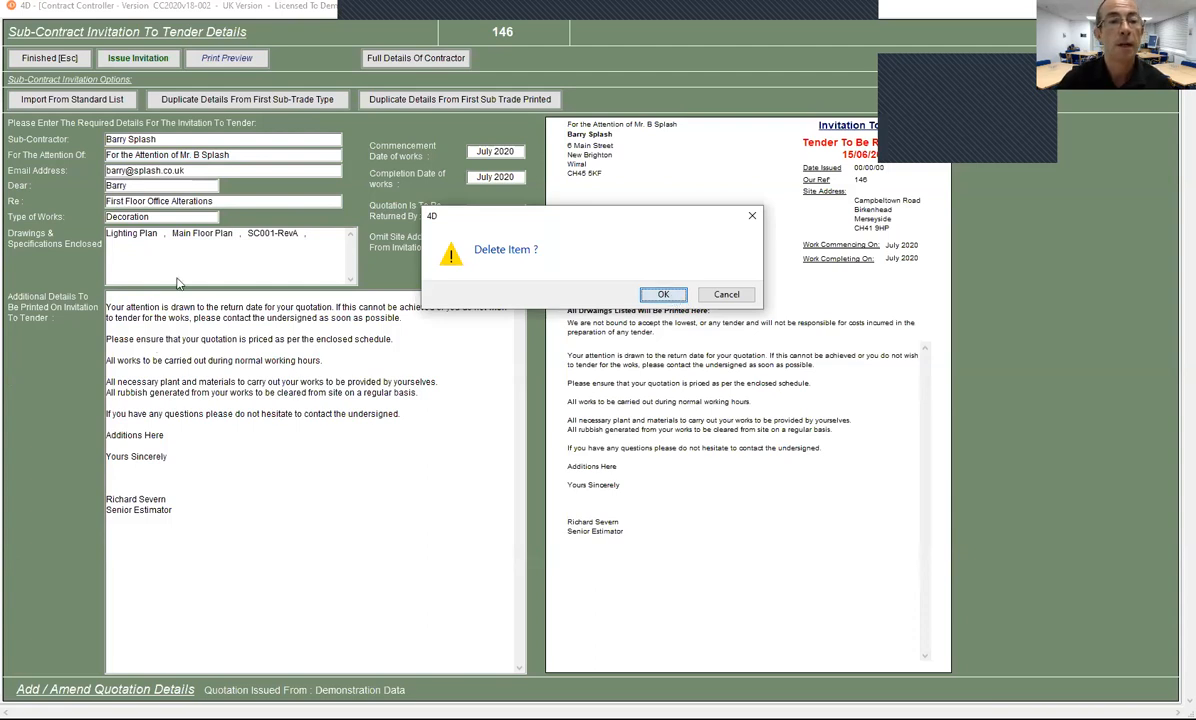
pyautogui.press('Return')
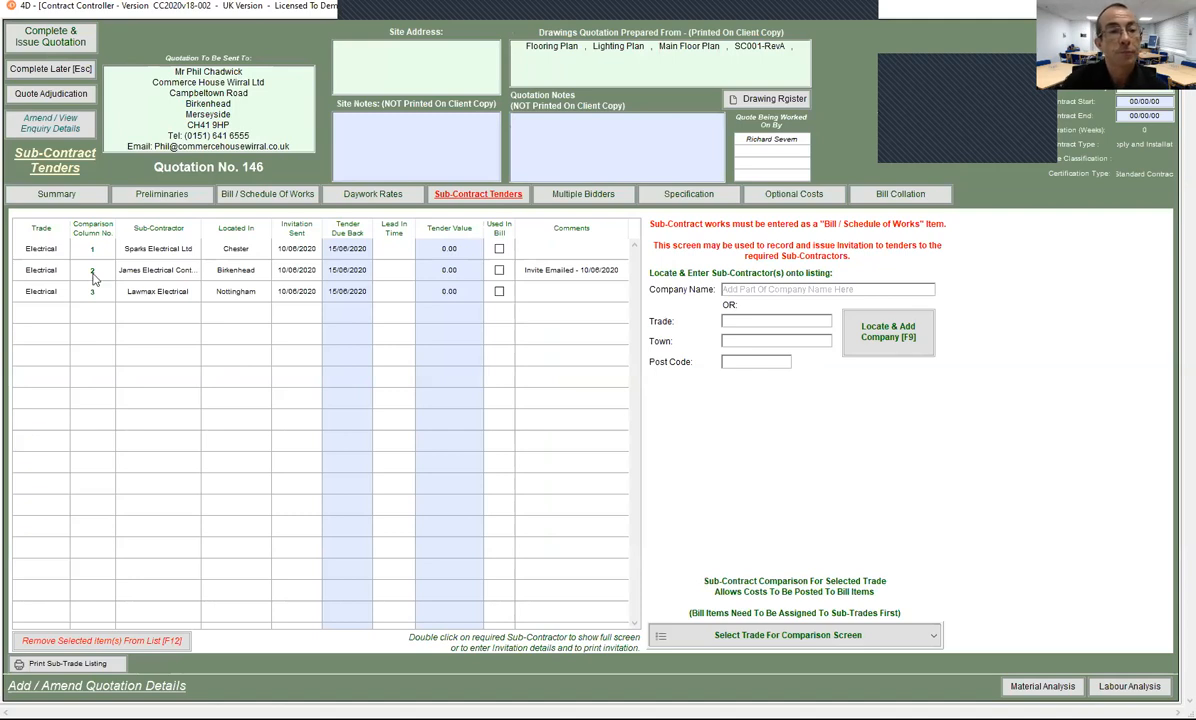
pyautogui.click(57, 197)
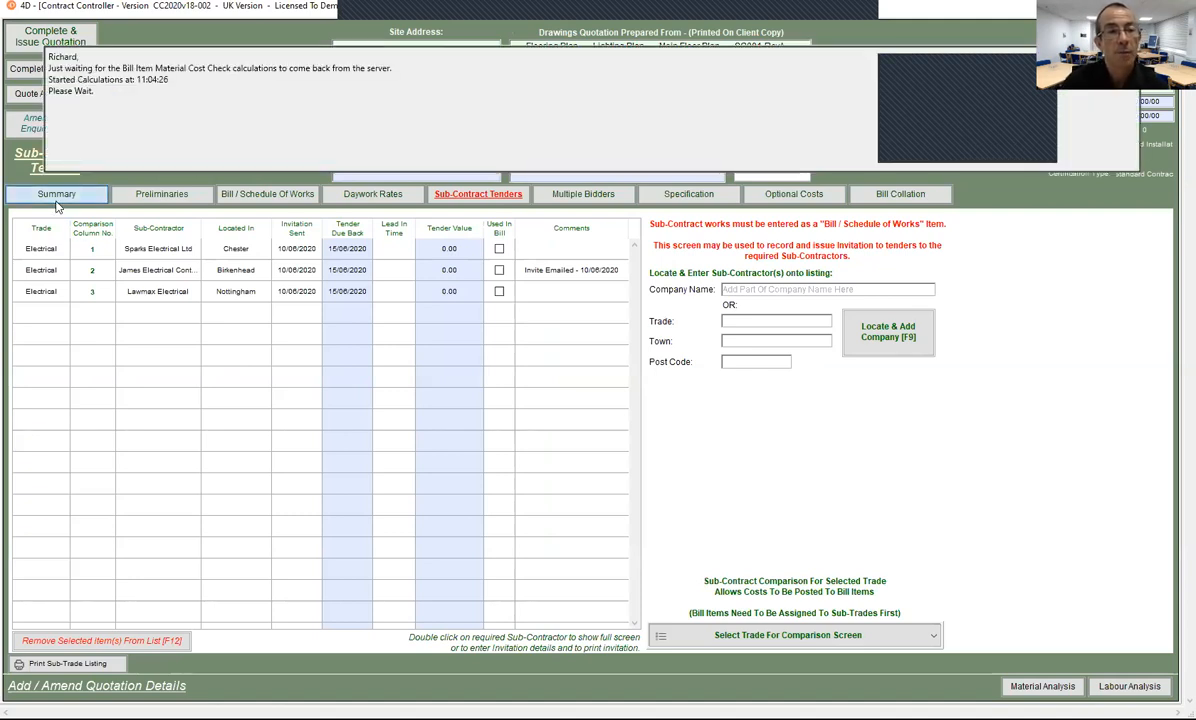